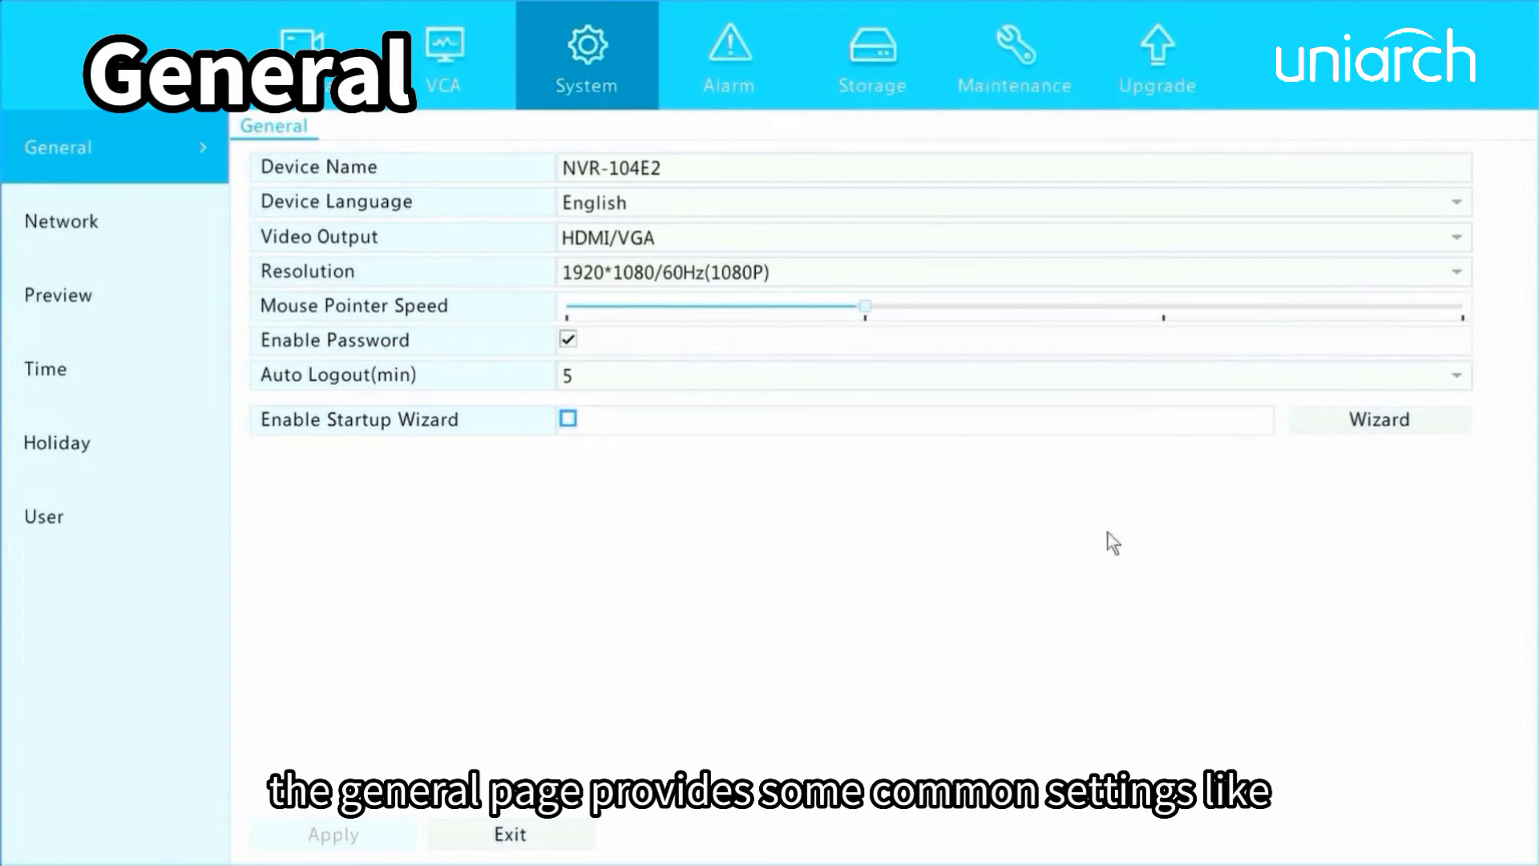
Rename the device as NVR-104E29.
click(871, 163)
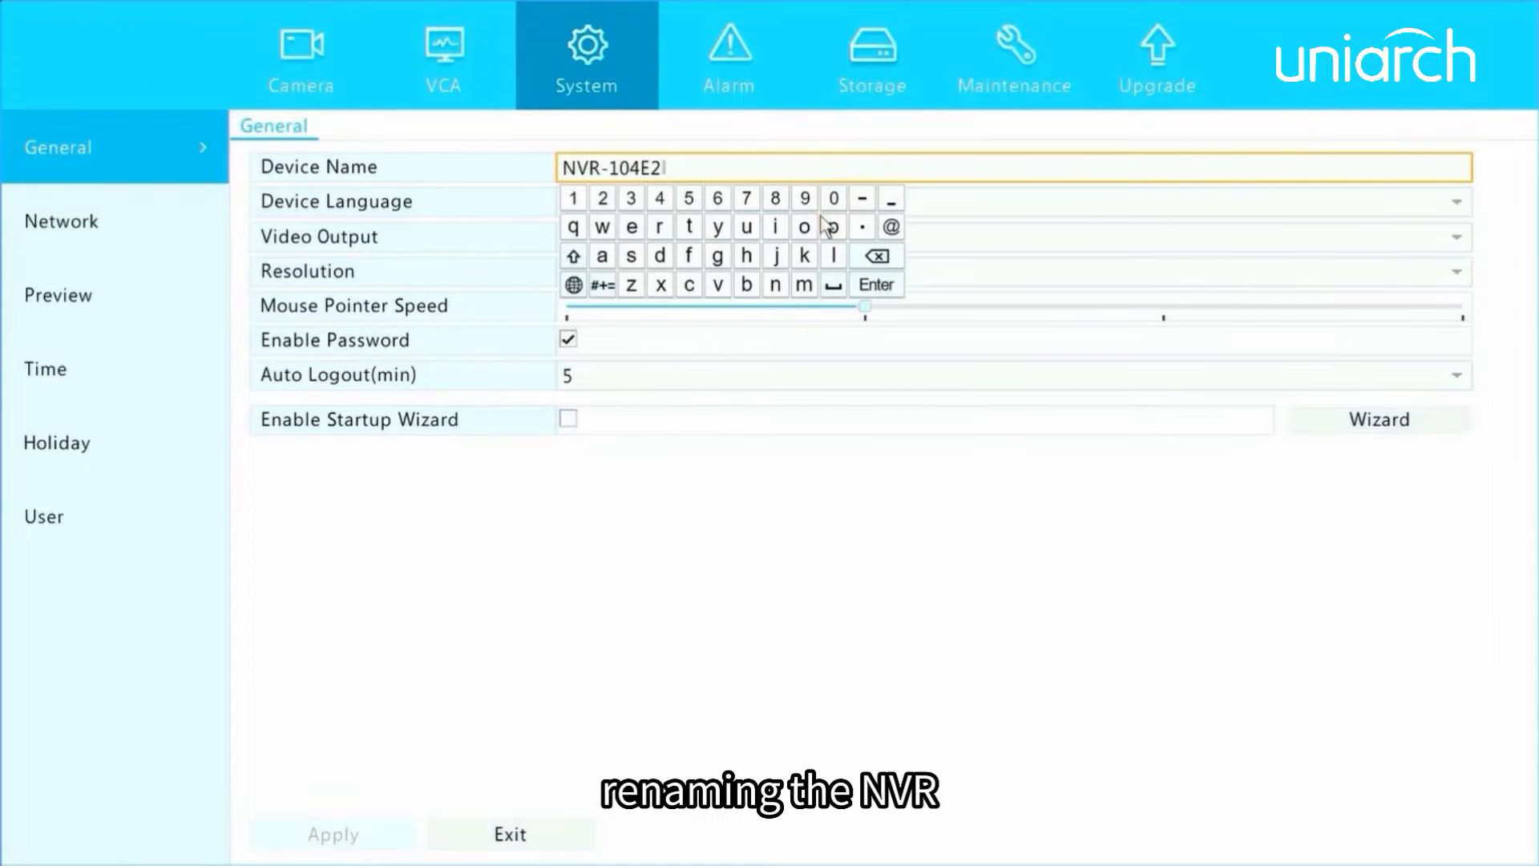
click(804, 198)
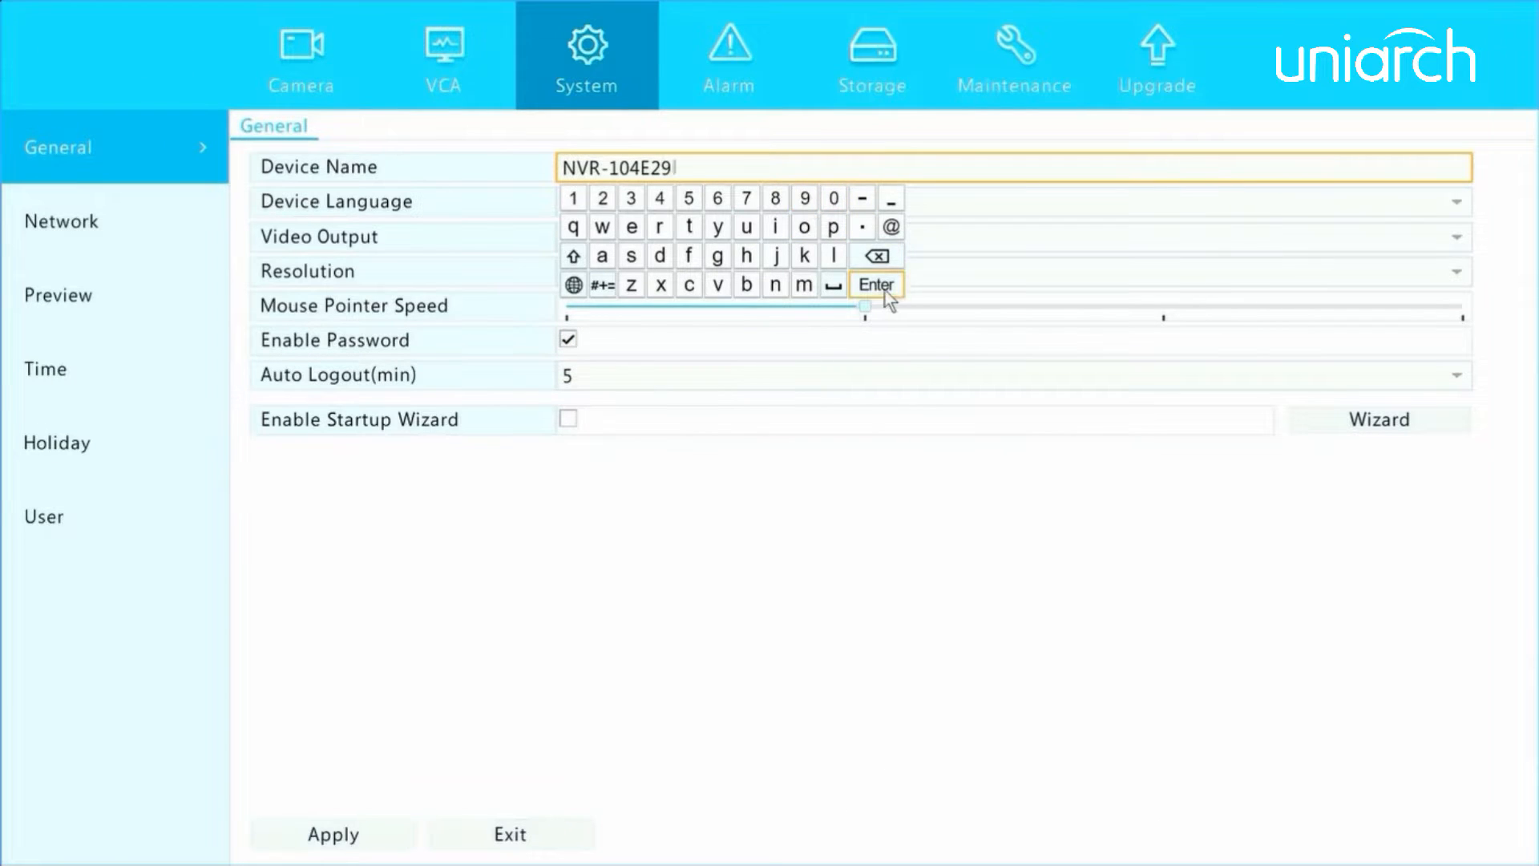
click(876, 284)
Review the available device languages and display resolutions in the general settings.
click(756, 207)
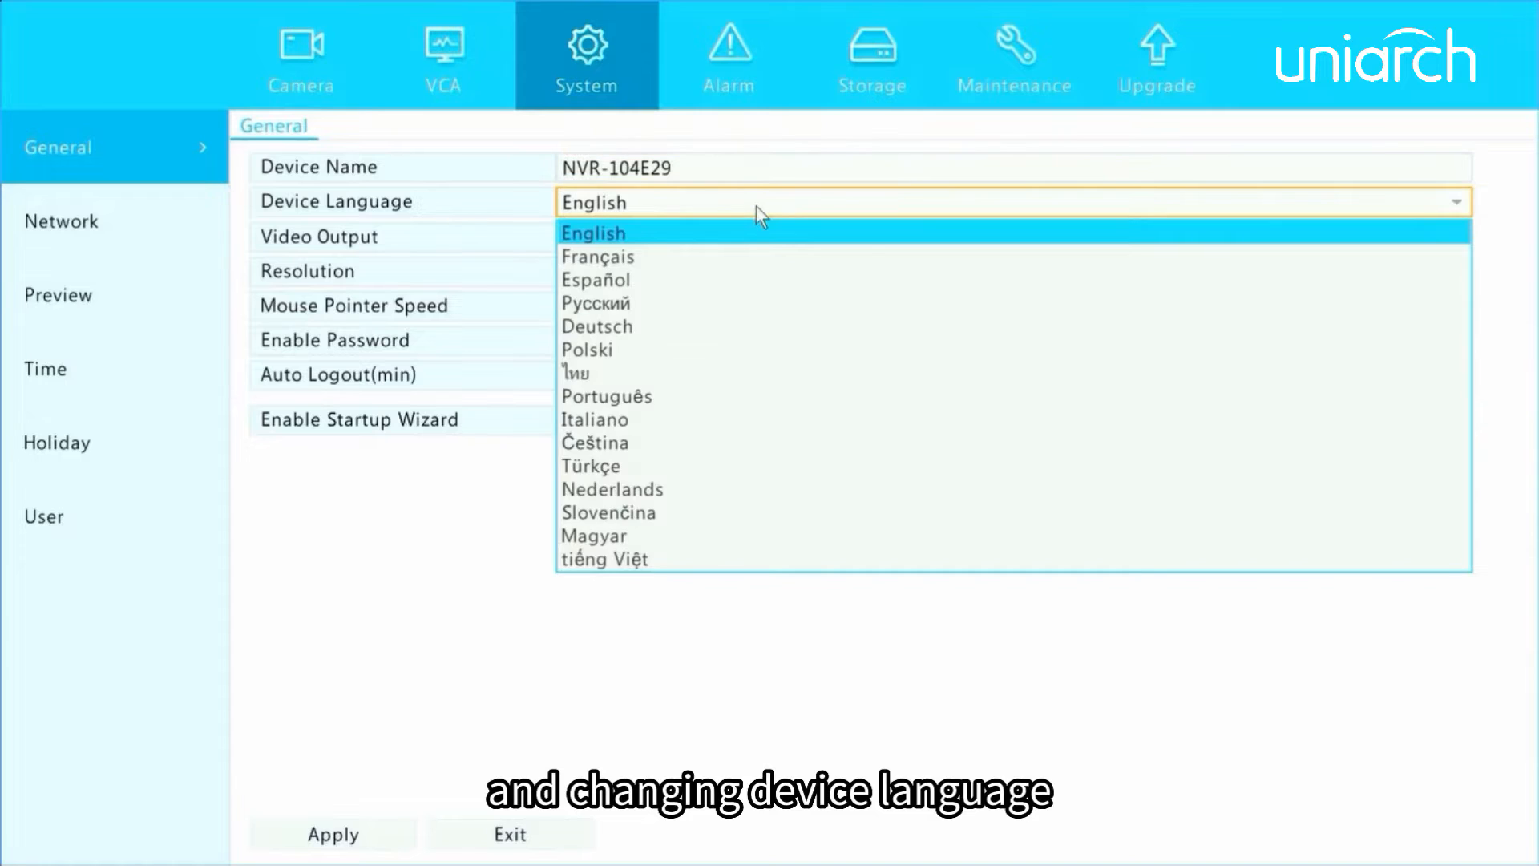
click(756, 205)
click(696, 278)
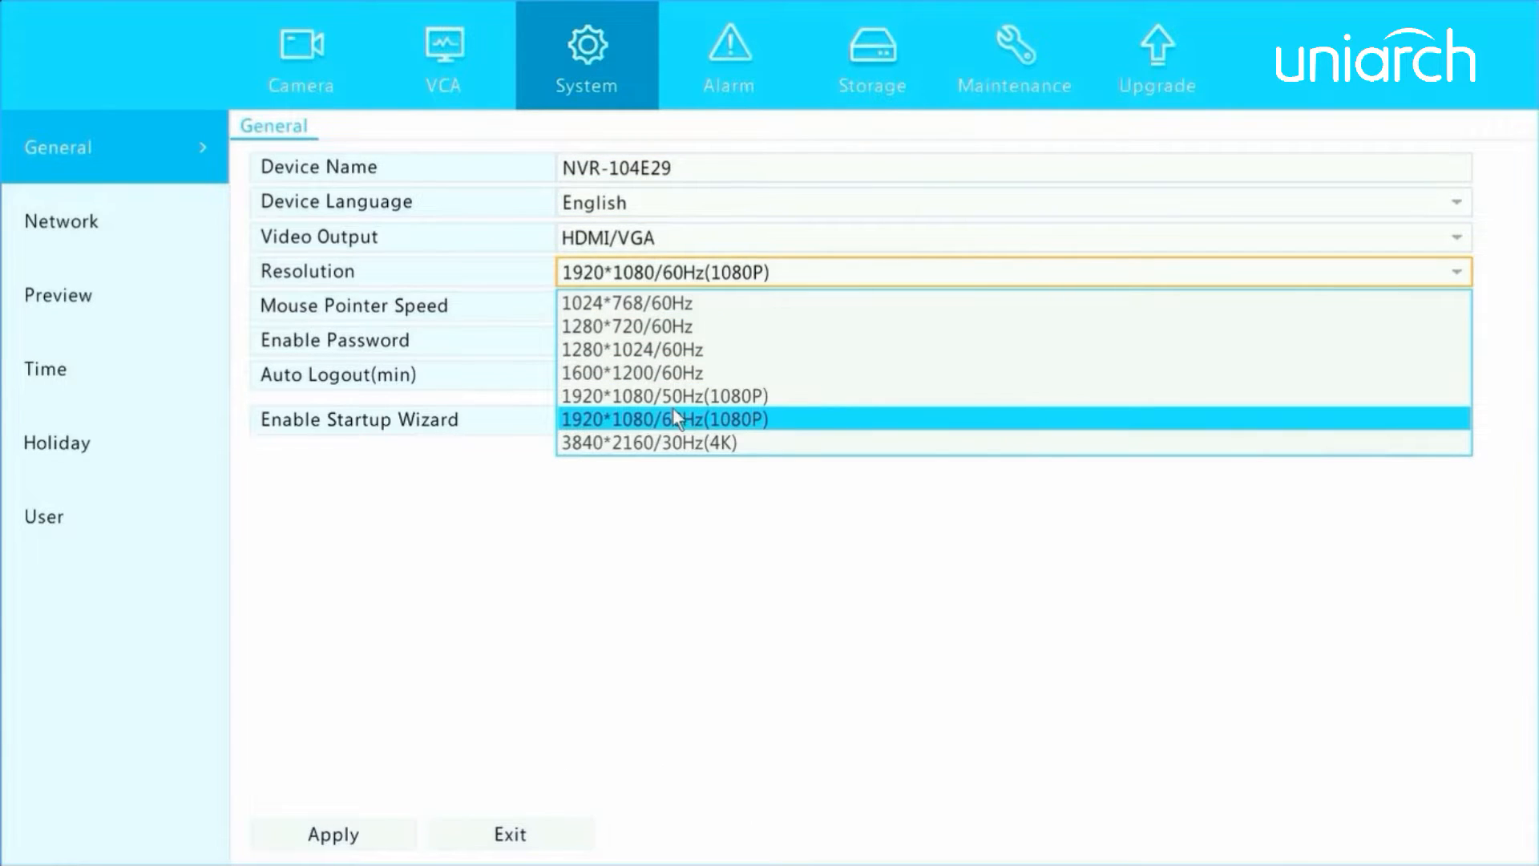
click(733, 508)
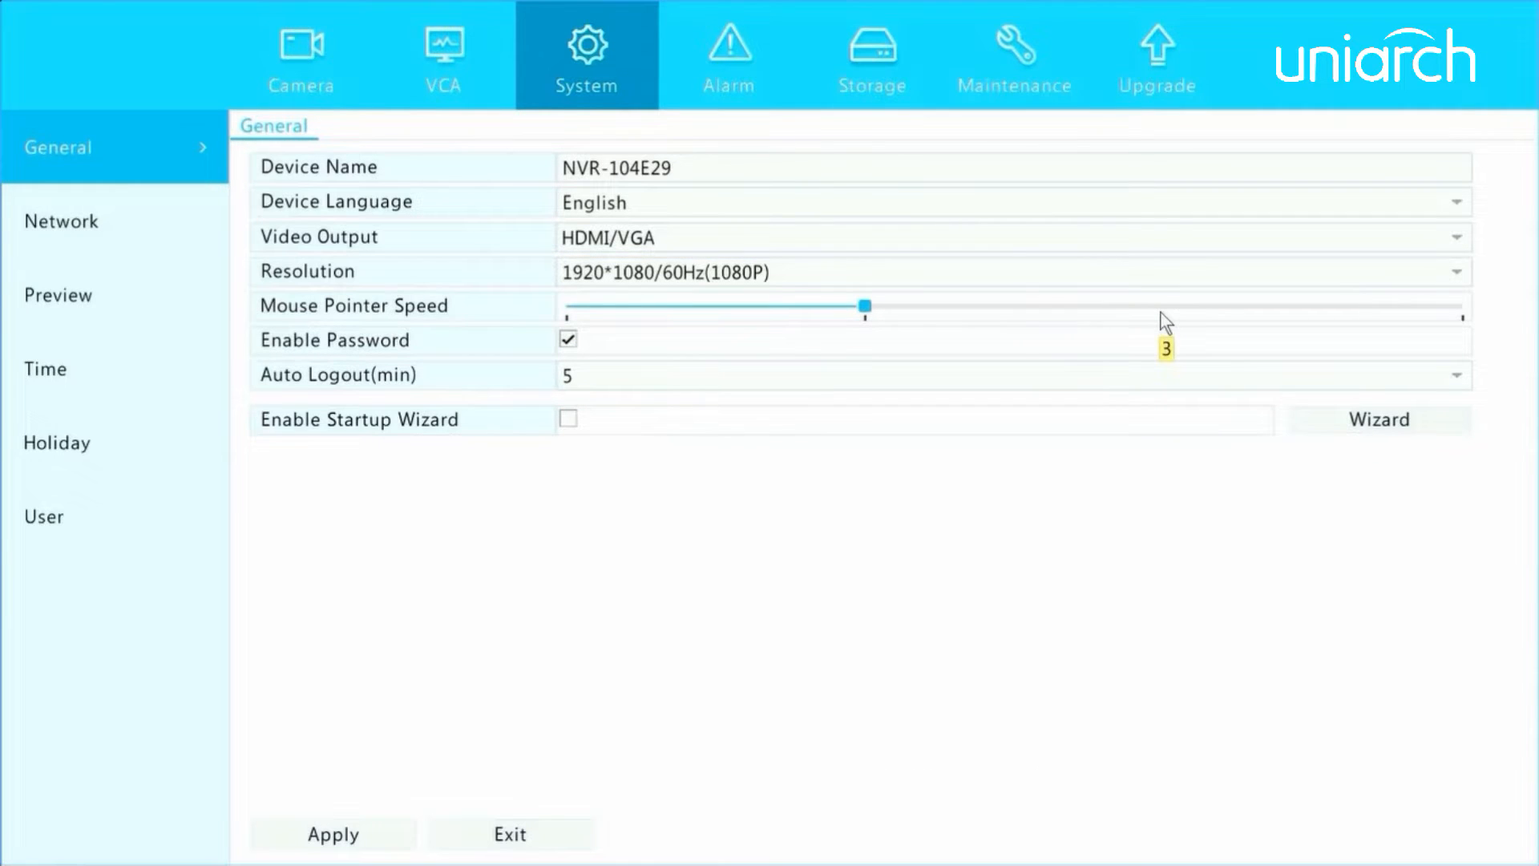
Configure the general settings with mouse pointer speed 3, a 15-minute auto logout and the startup wizard enabled.
click(1162, 309)
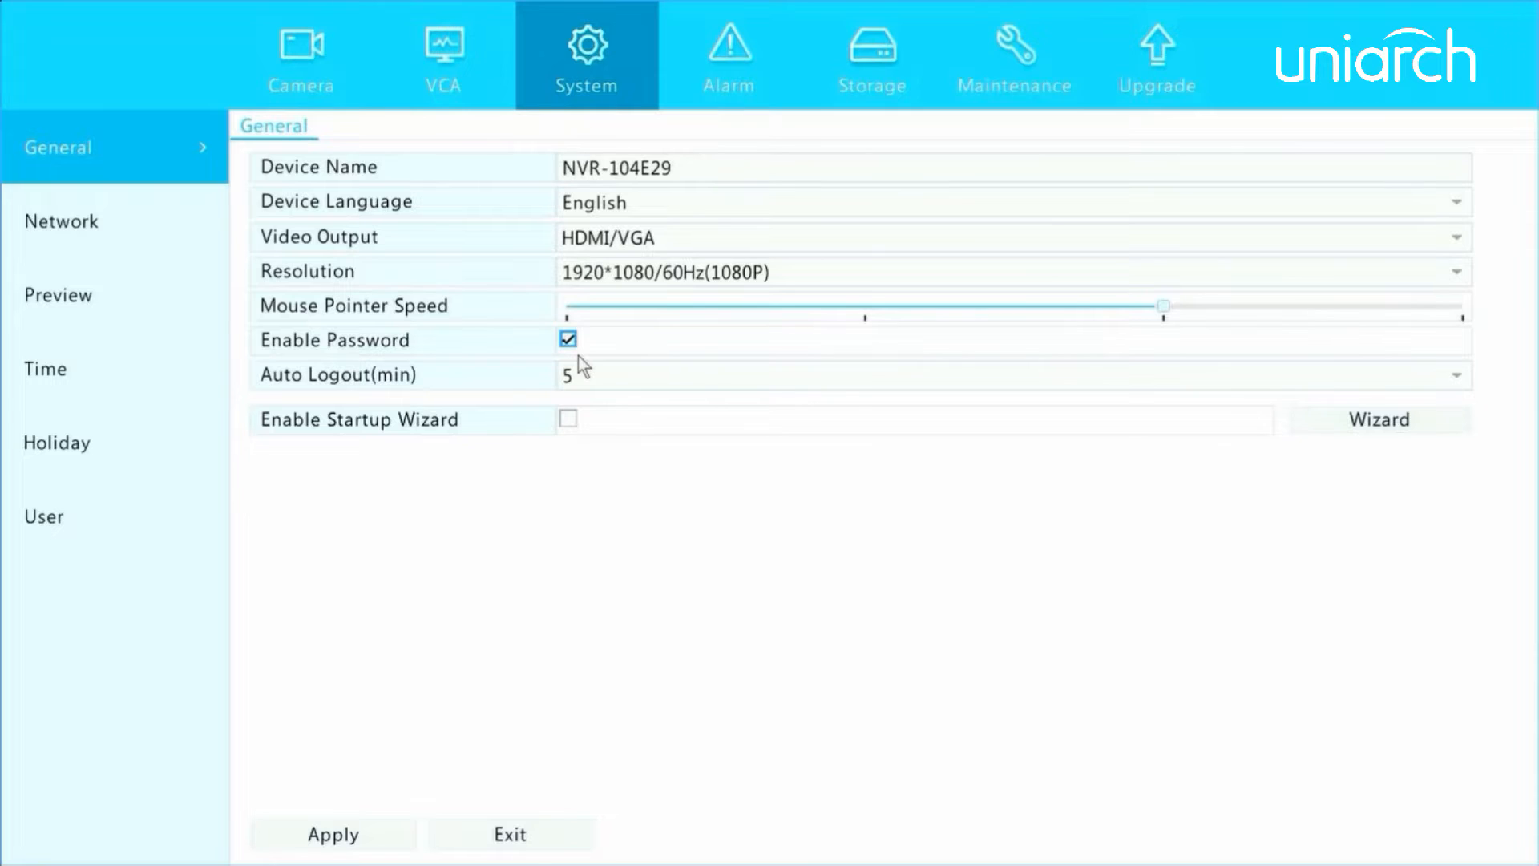
click(674, 375)
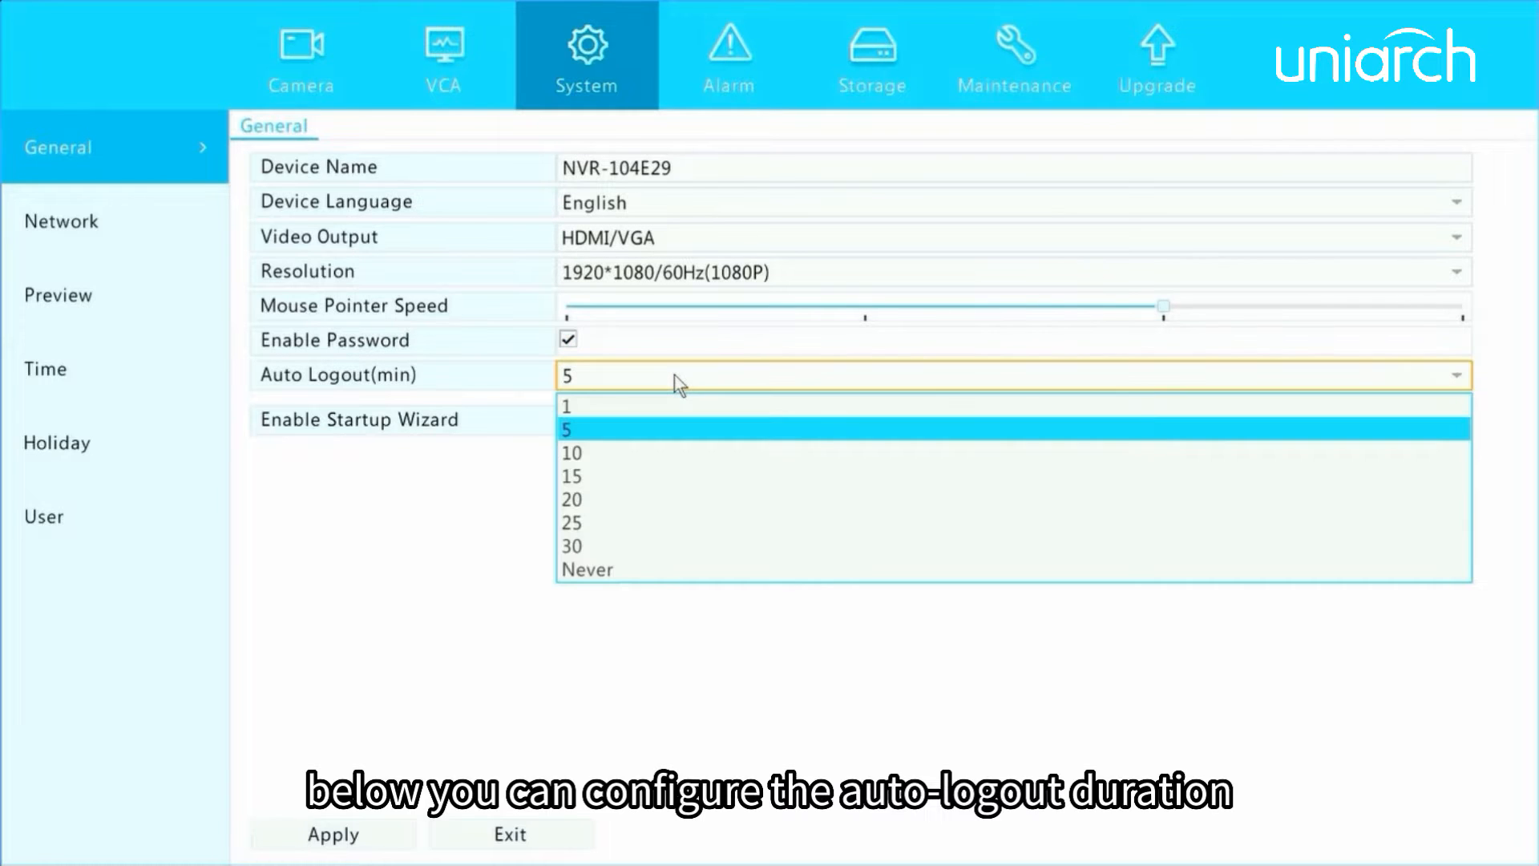
click(612, 472)
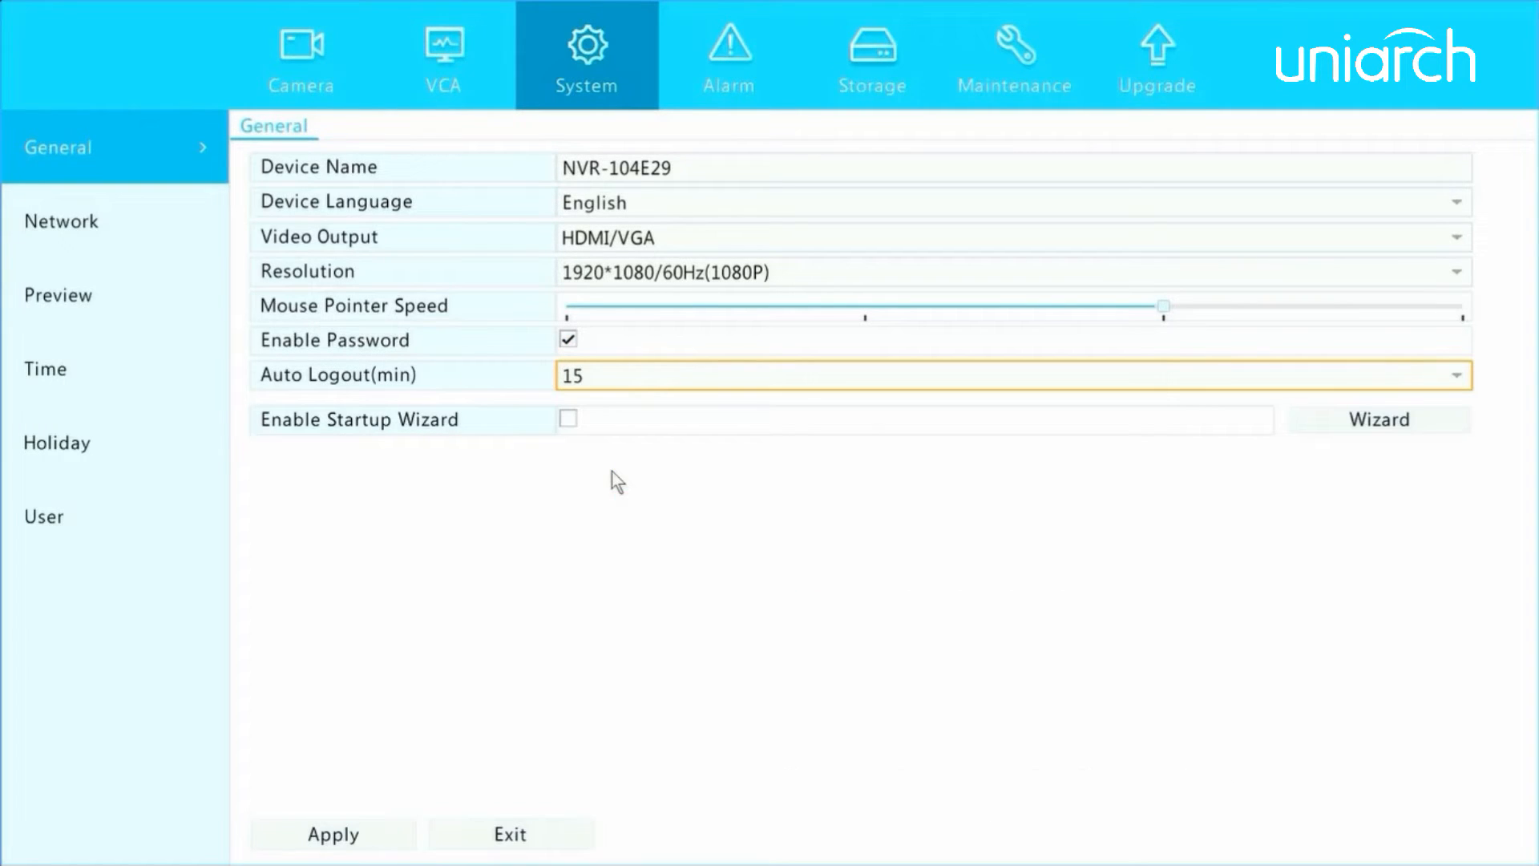
click(571, 420)
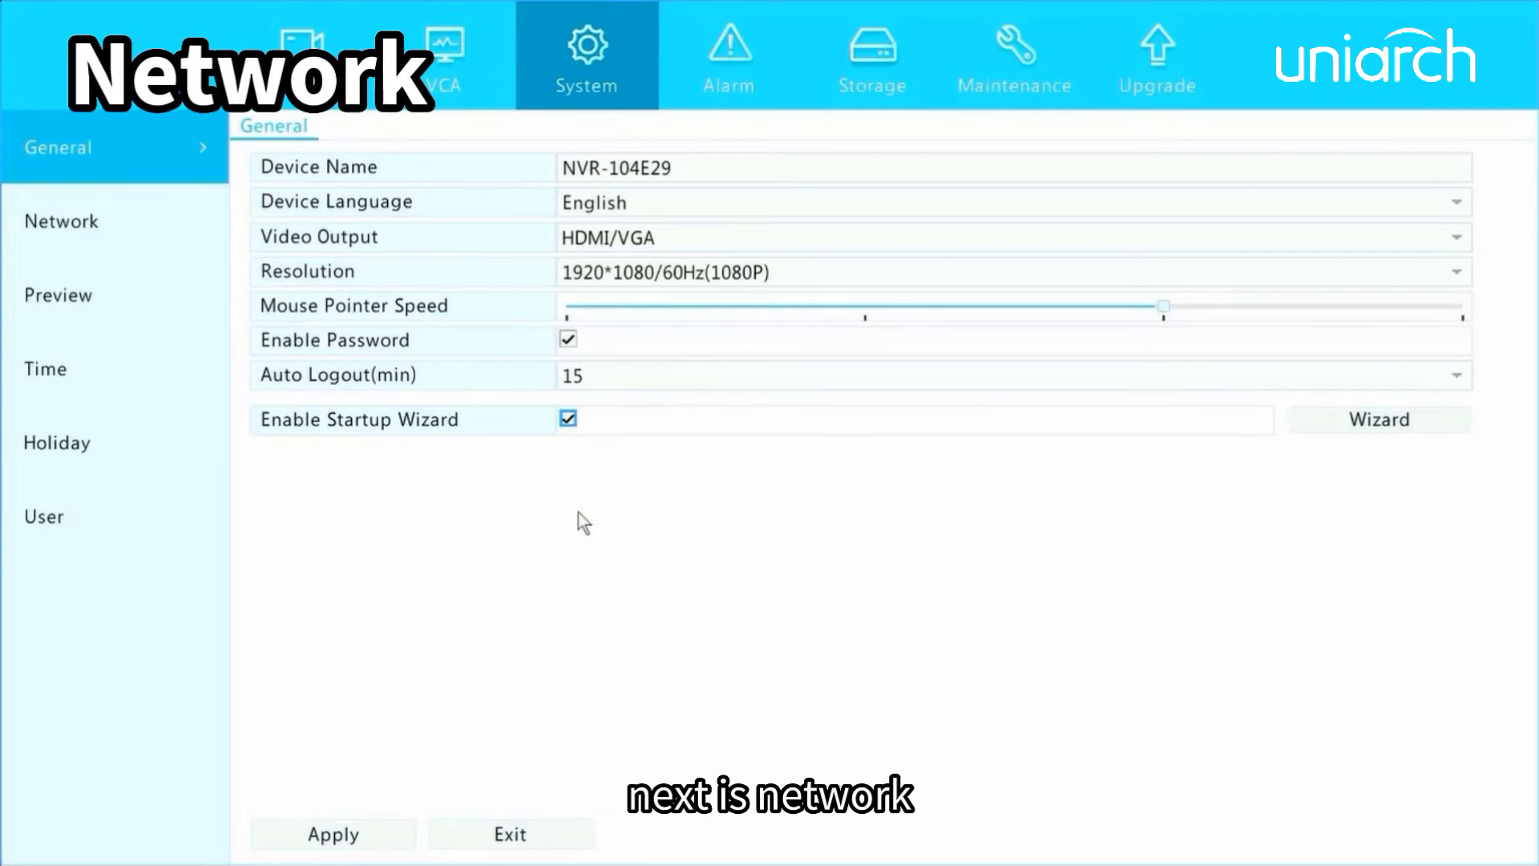
Disable DHCP for NIC1 in the network settings and open the IPv4 address for editing.
click(120, 226)
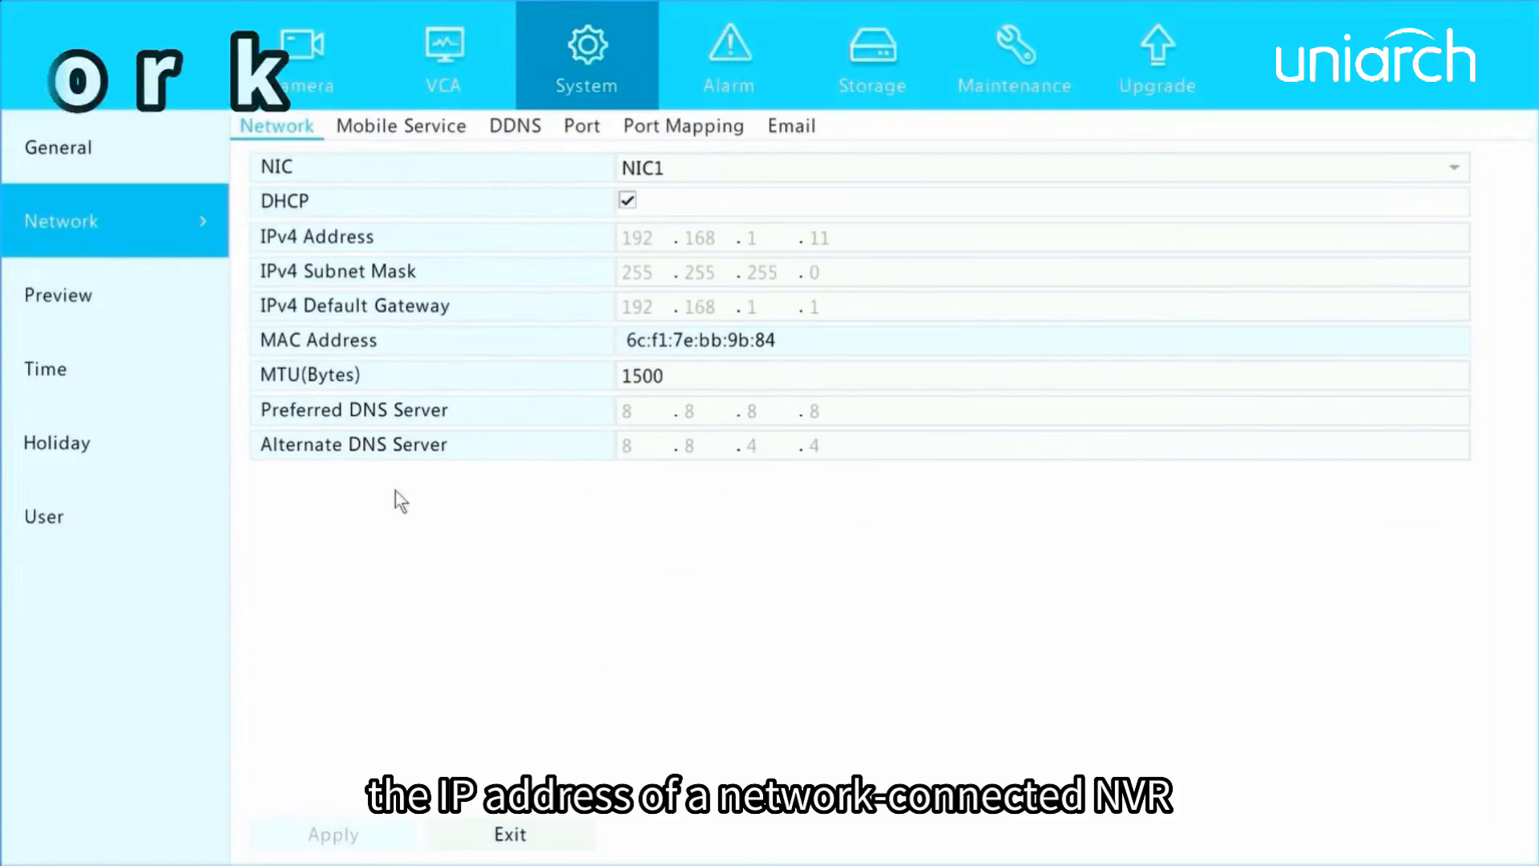
click(625, 207)
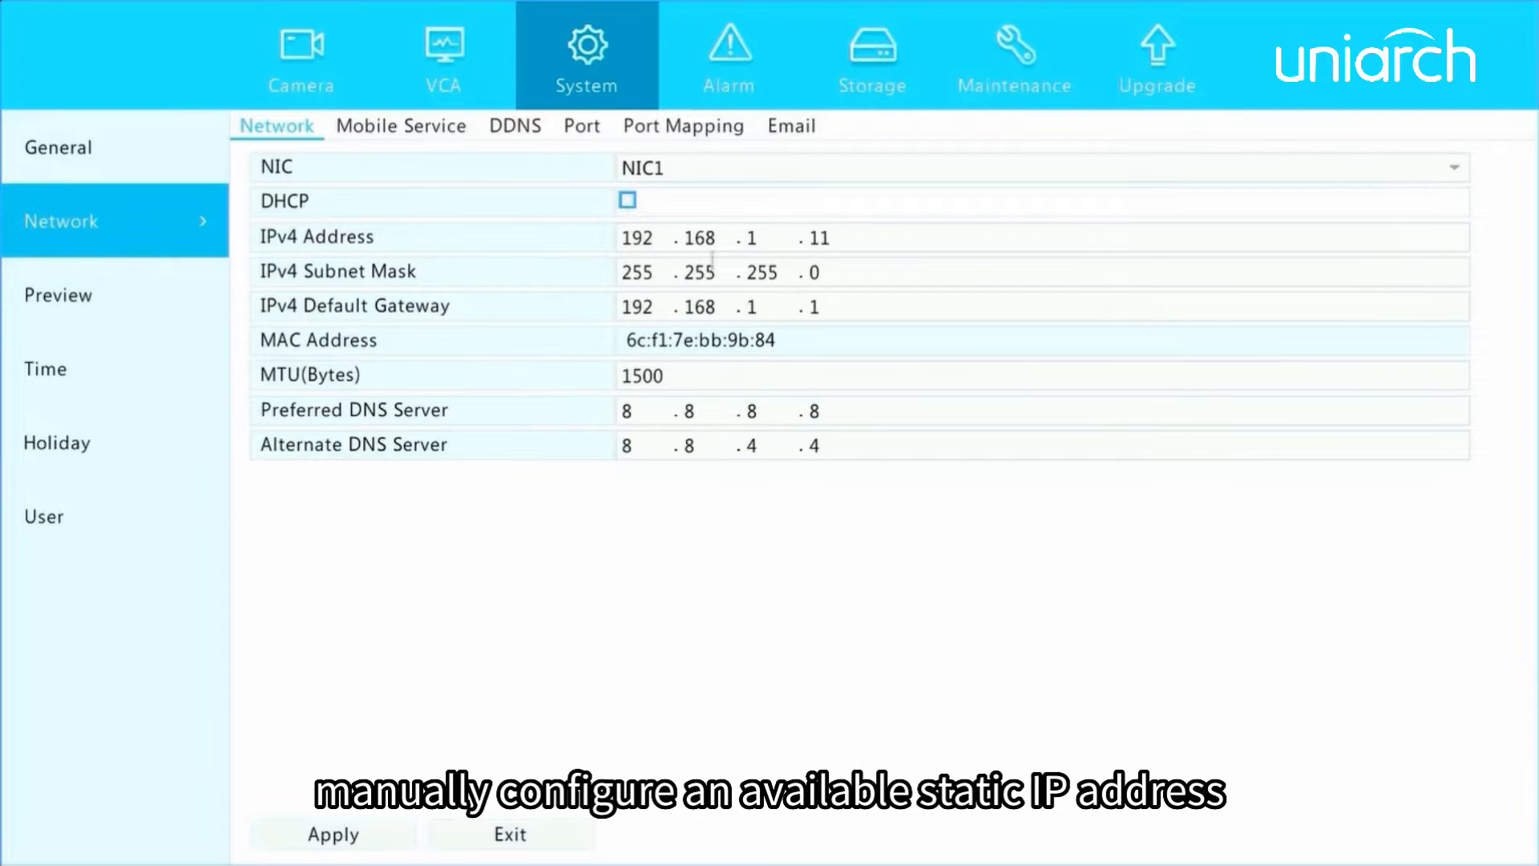
click(845, 241)
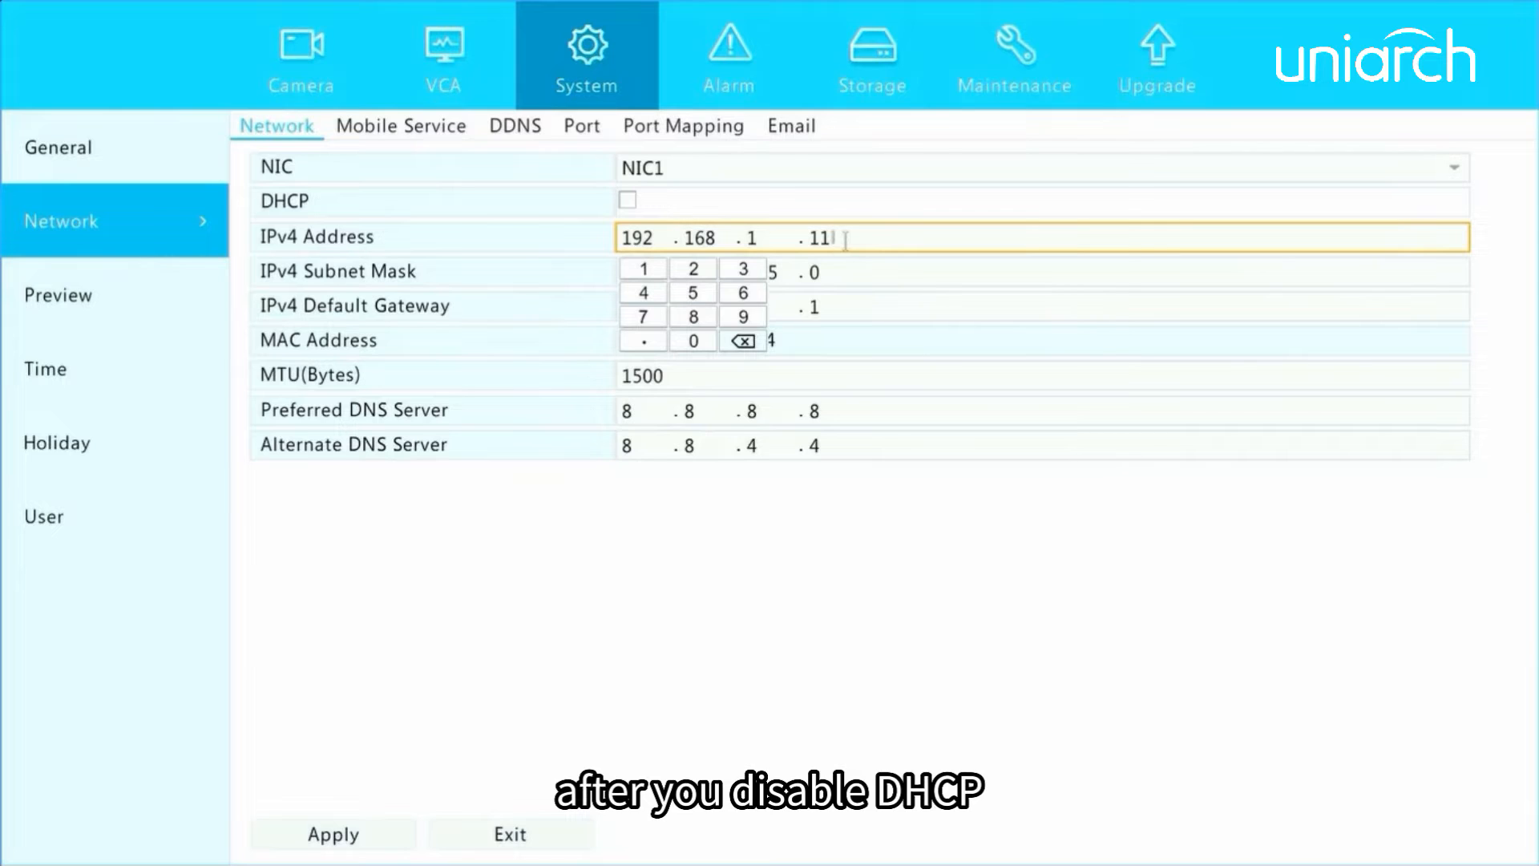
click(657, 498)
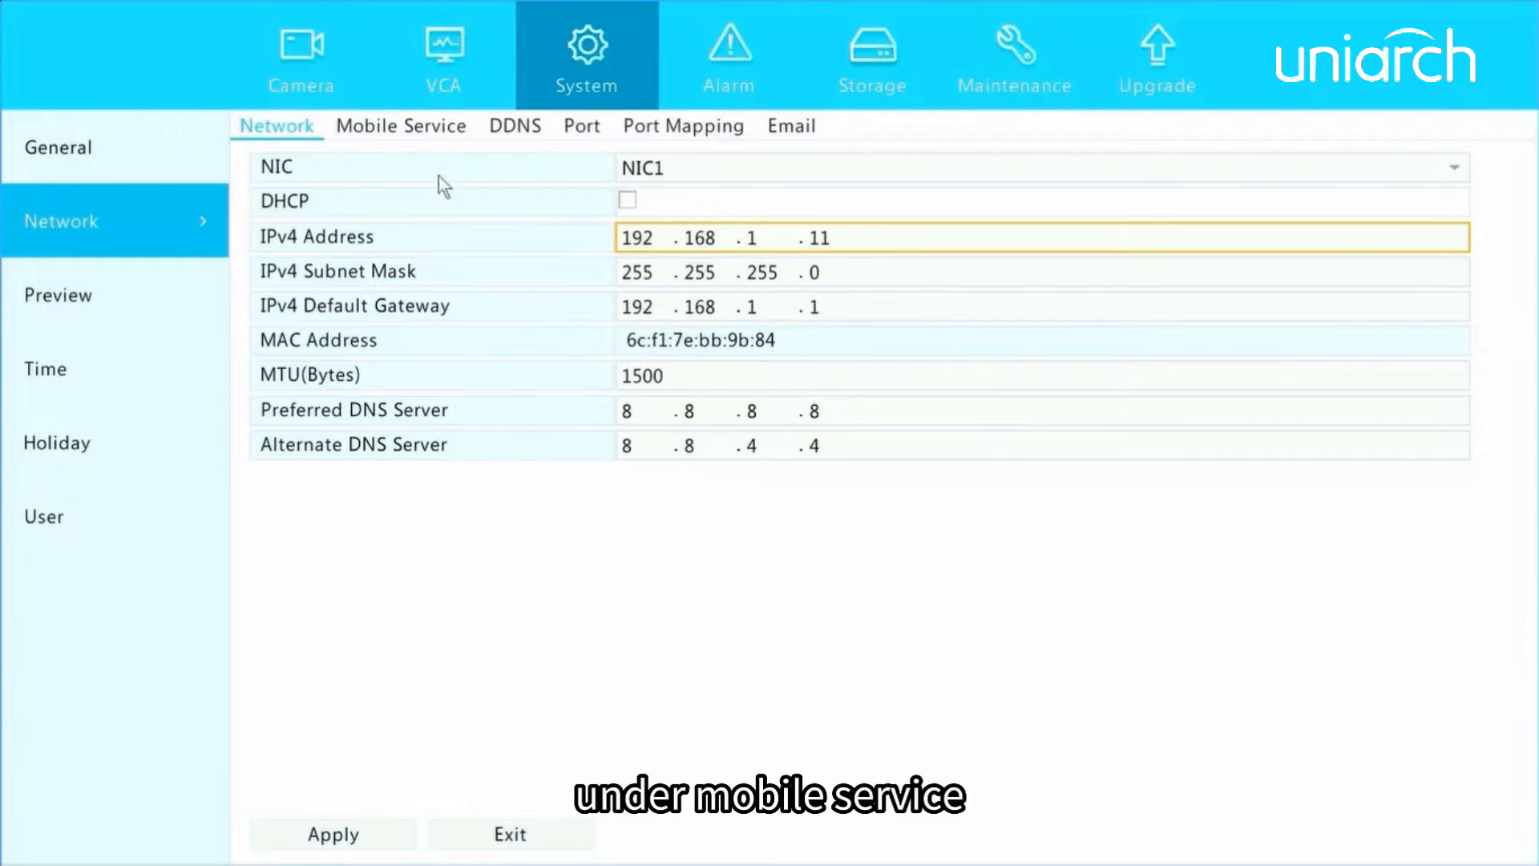
View the mobile service settings and enable DDNS with MyDDNS as its type.
click(414, 122)
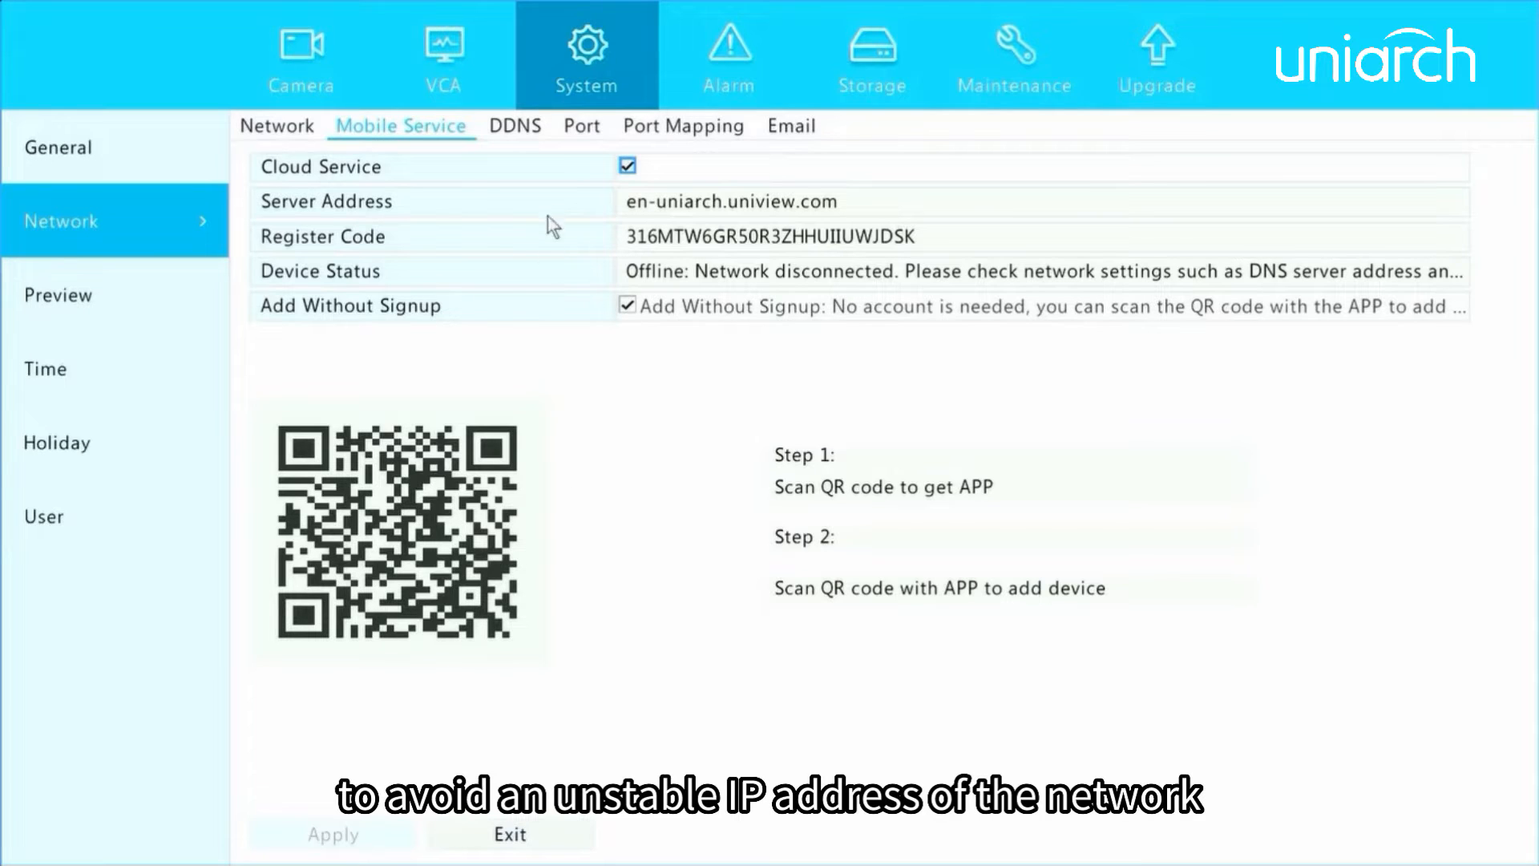
click(517, 132)
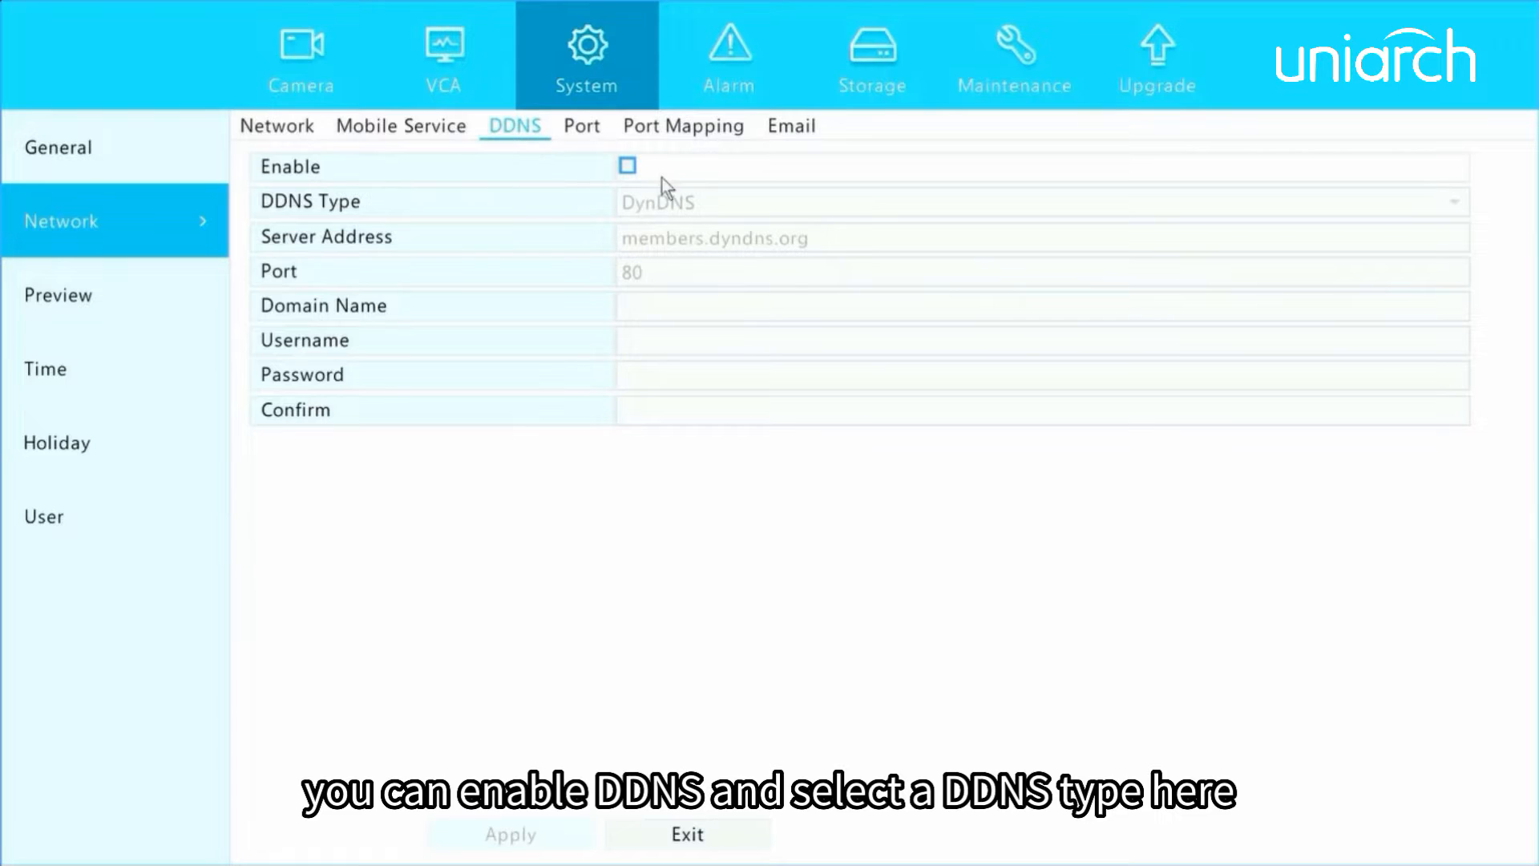
click(628, 168)
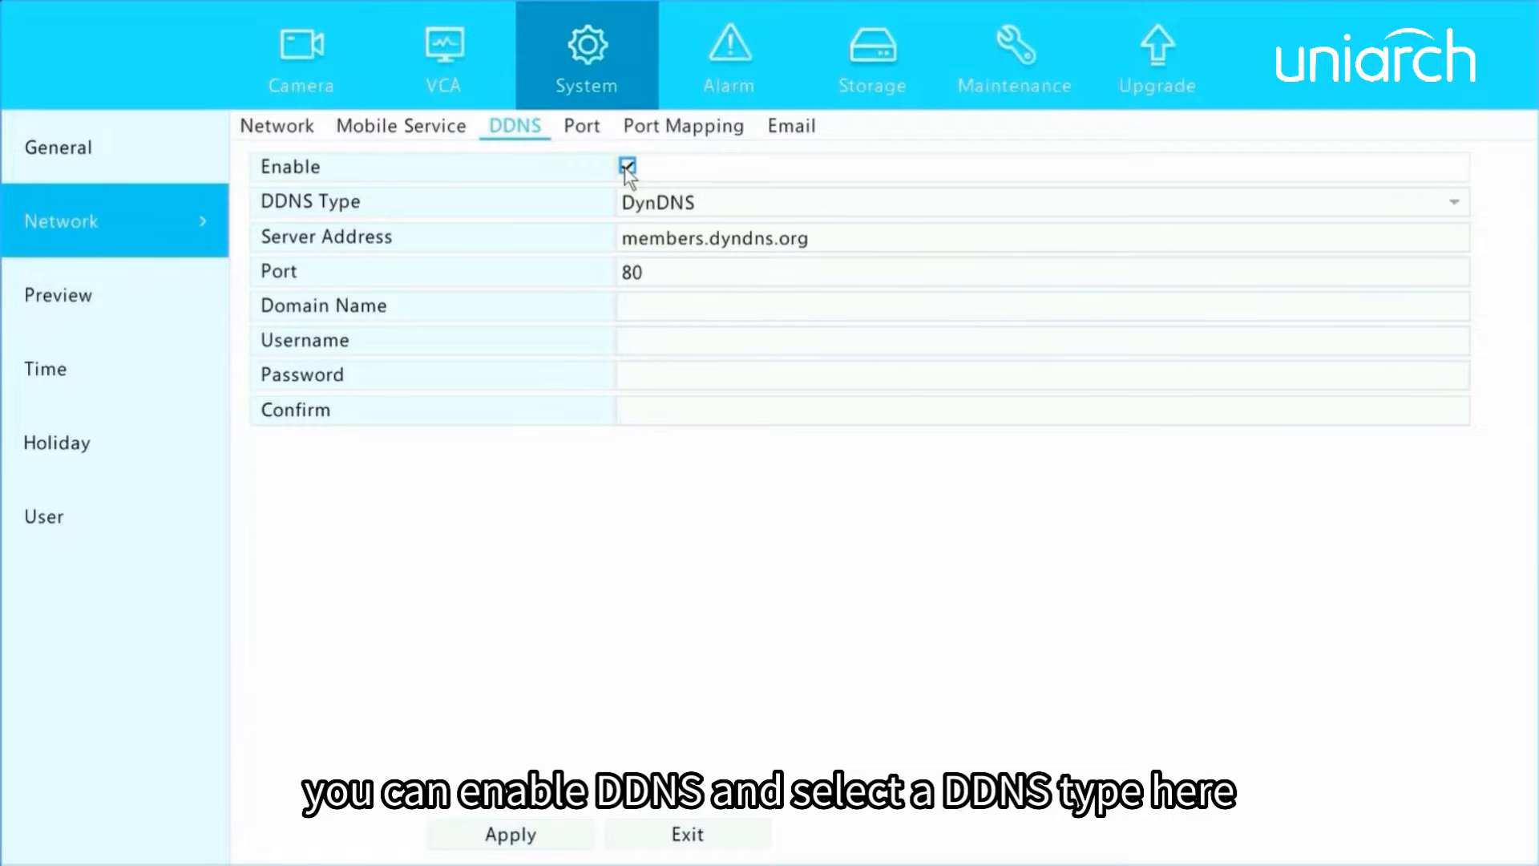
click(739, 212)
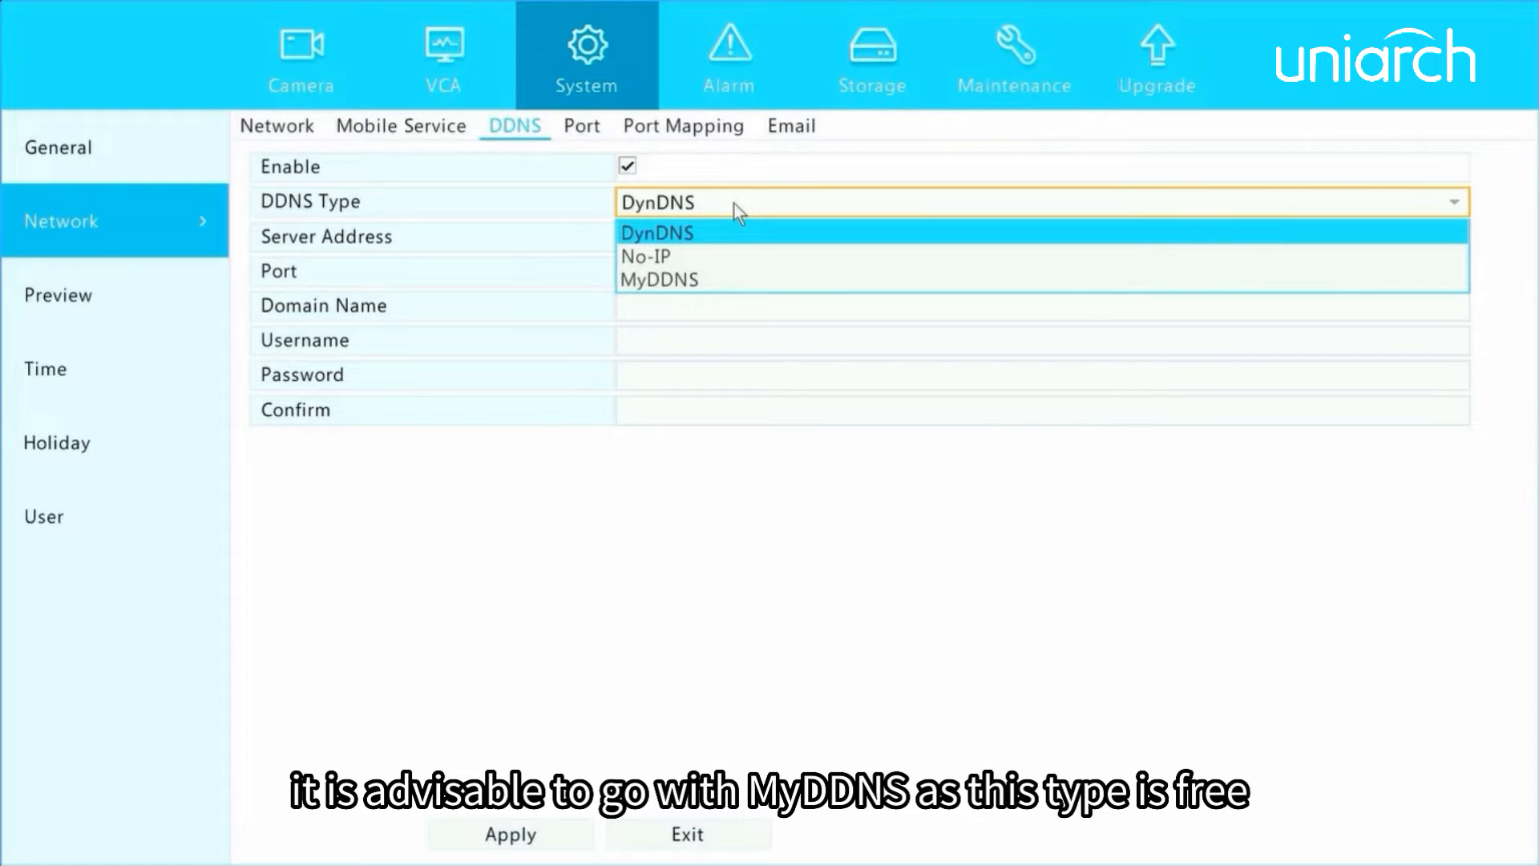
click(690, 277)
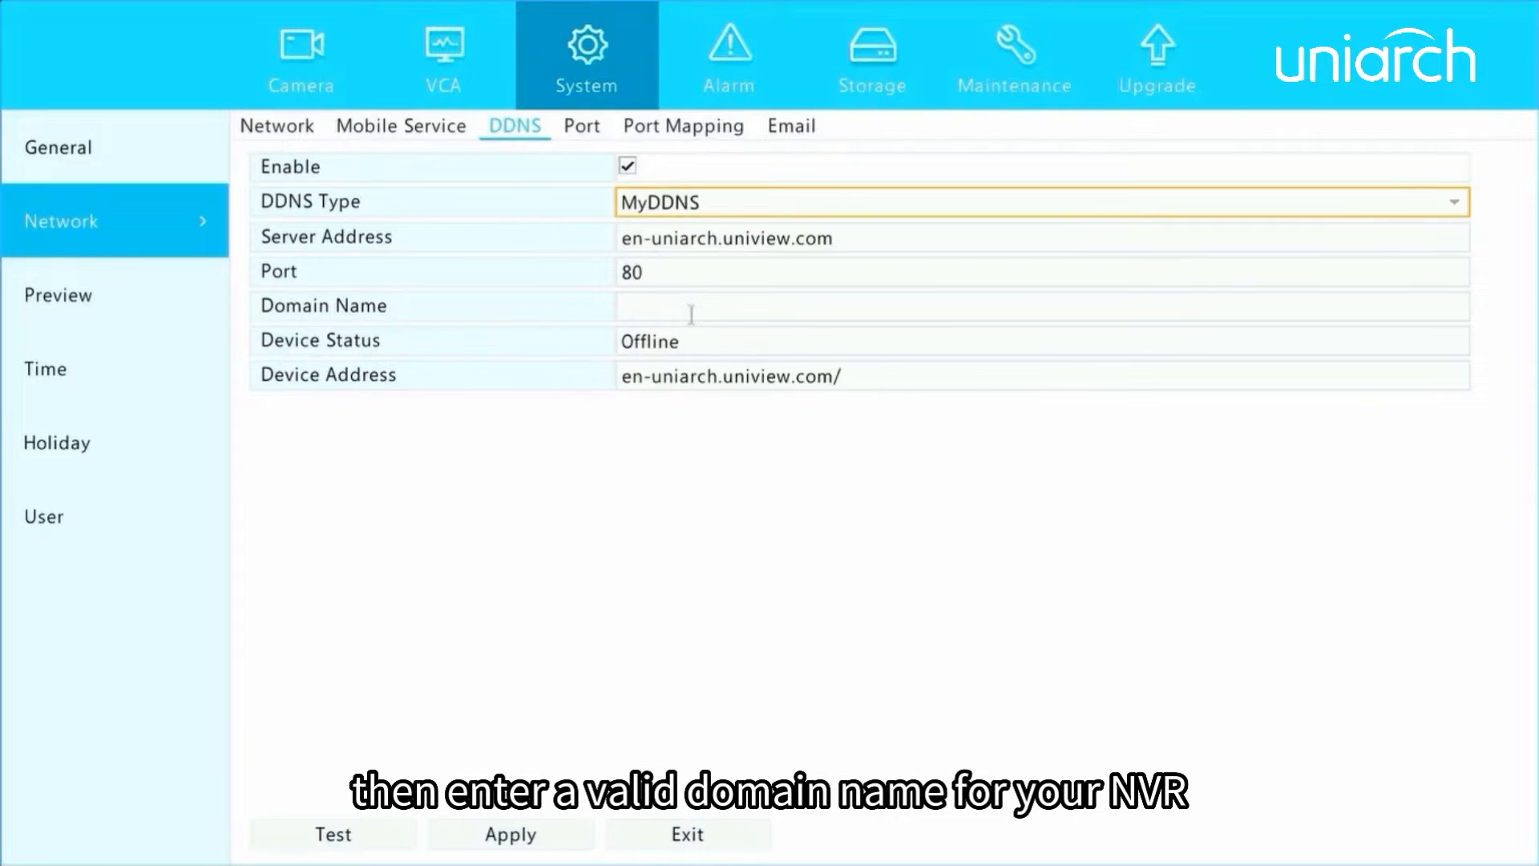
click(691, 314)
click(594, 434)
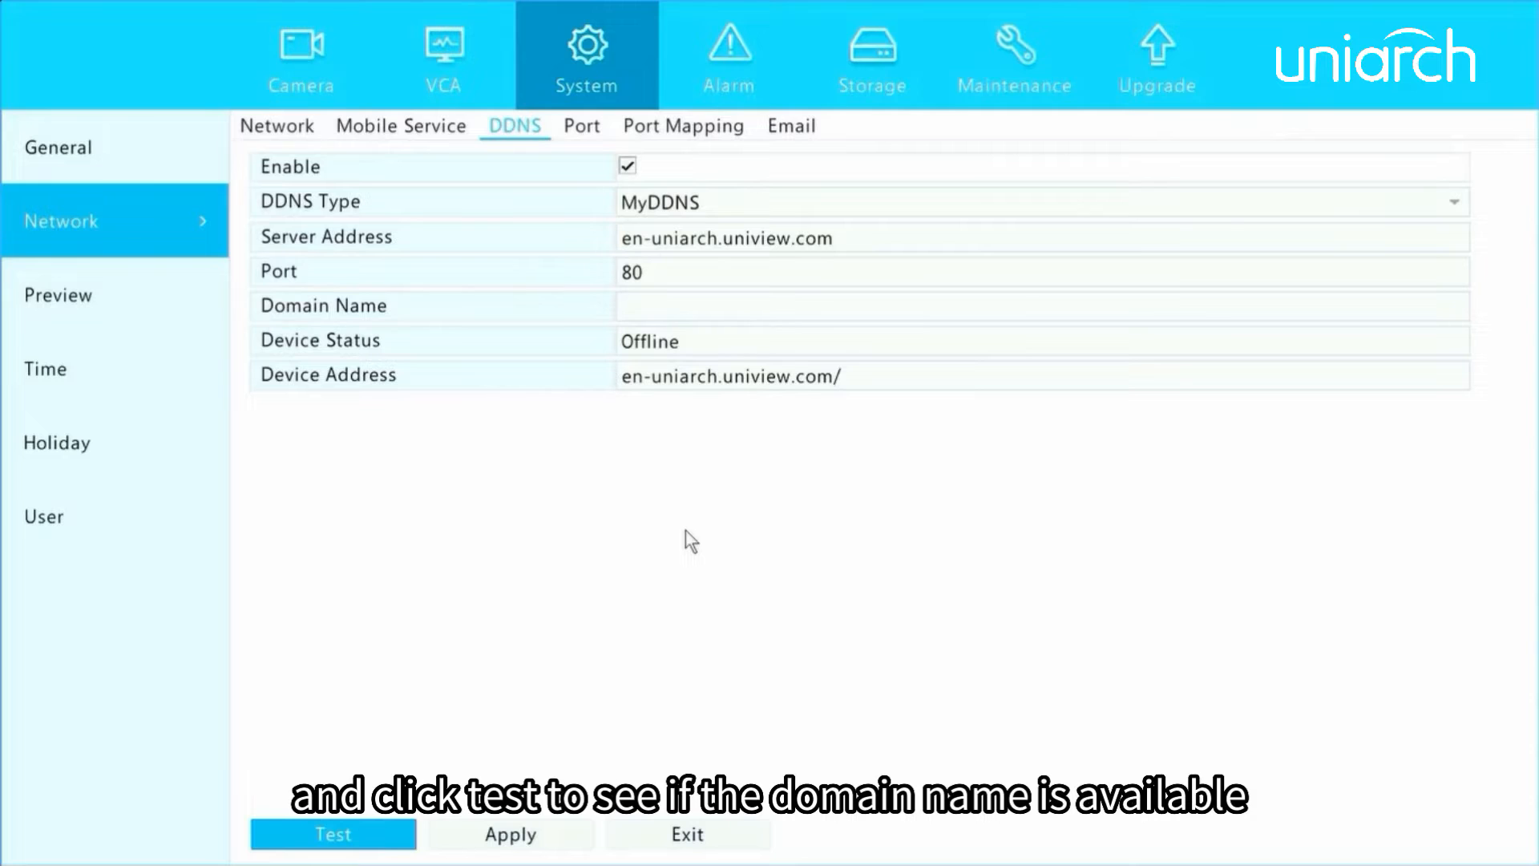
View the port settings and enable port mapping in UPnP mode with UPnP Mapping set to Manual.
click(587, 120)
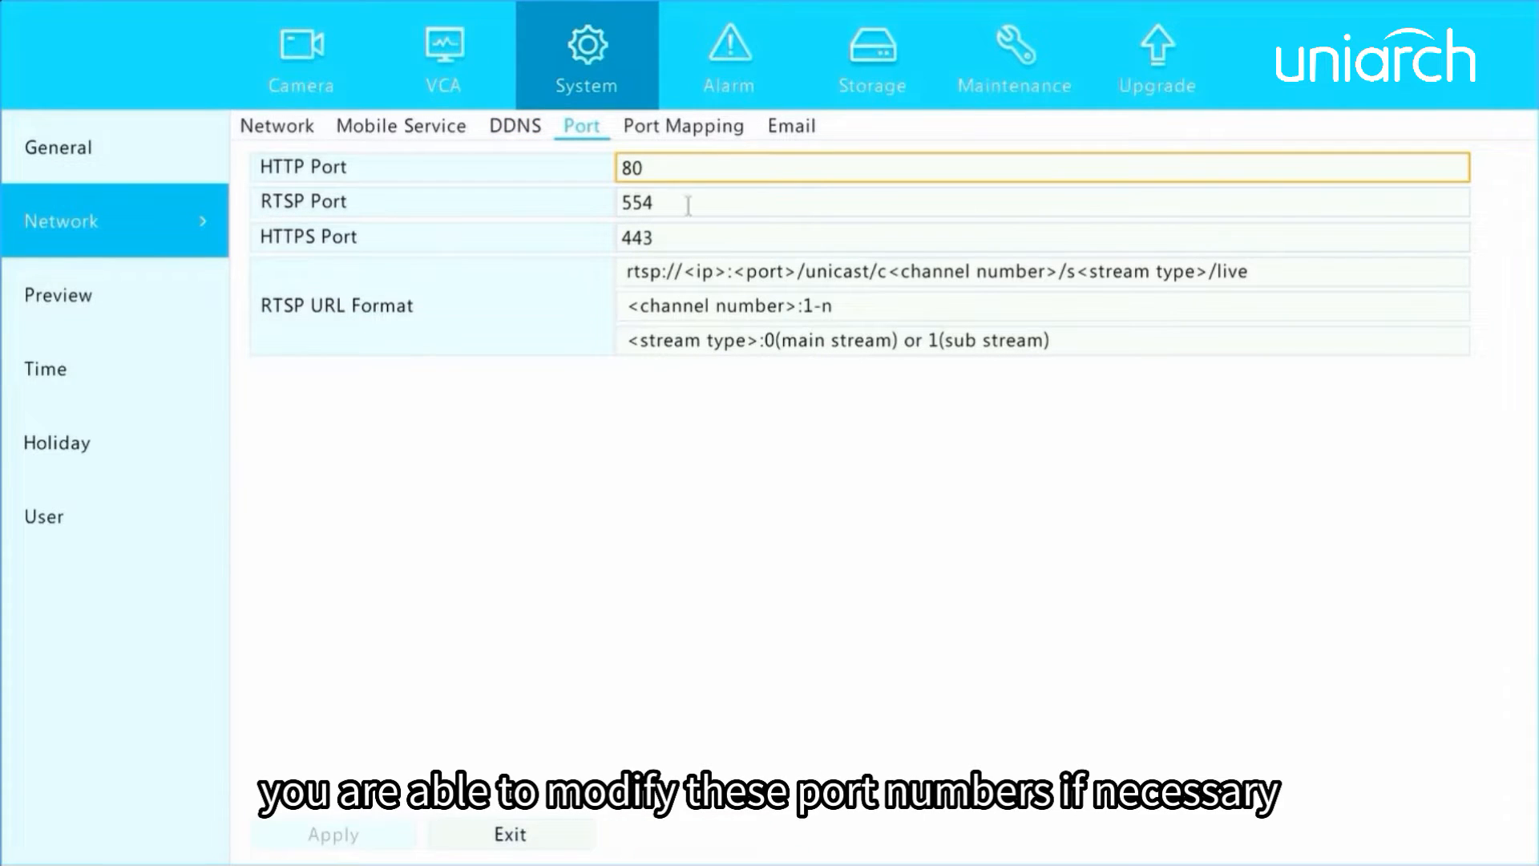
click(678, 136)
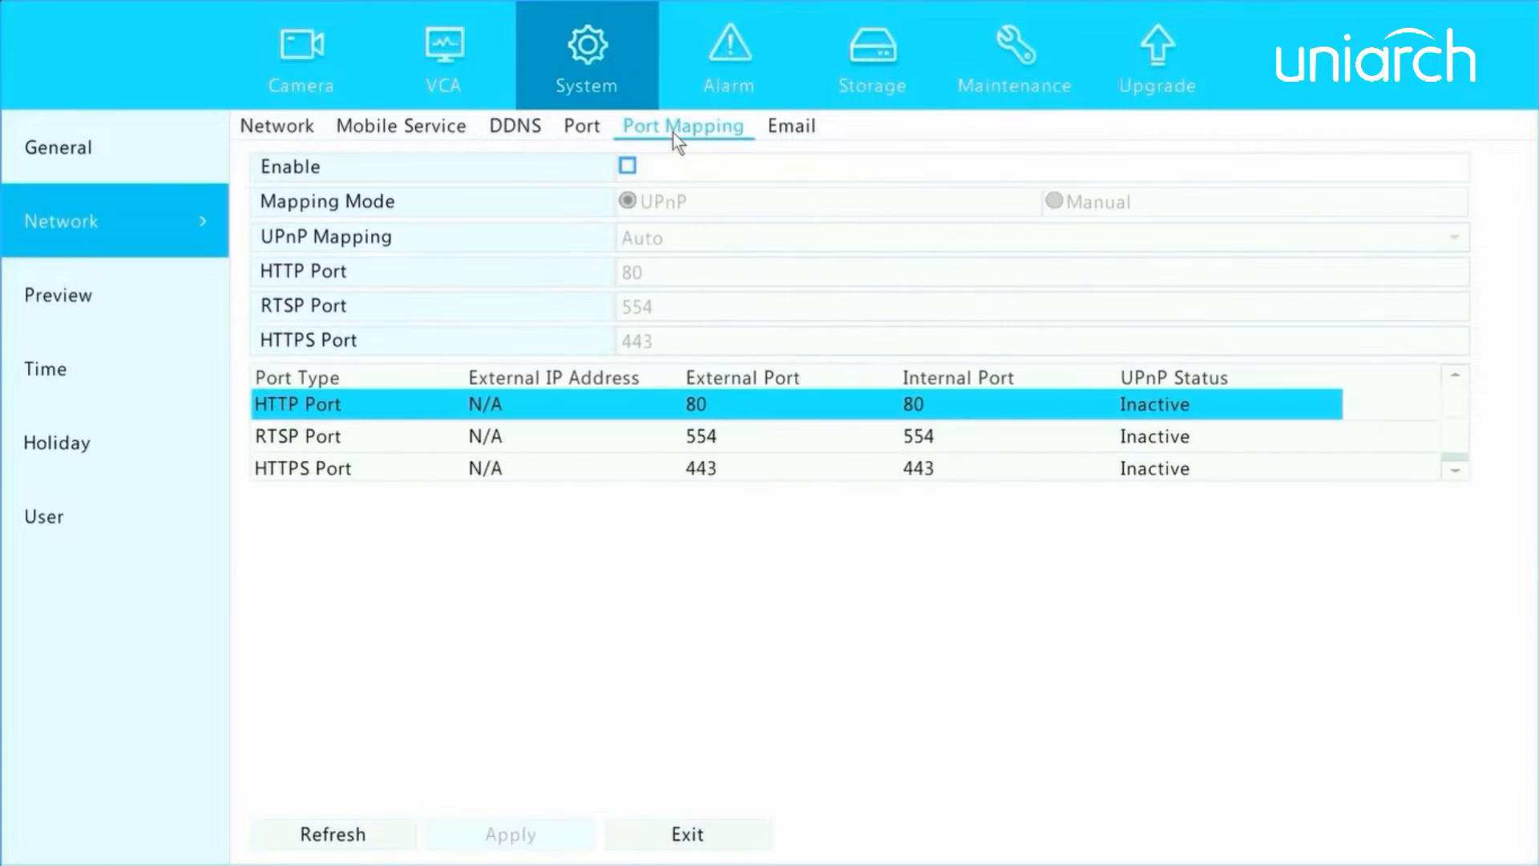
click(627, 167)
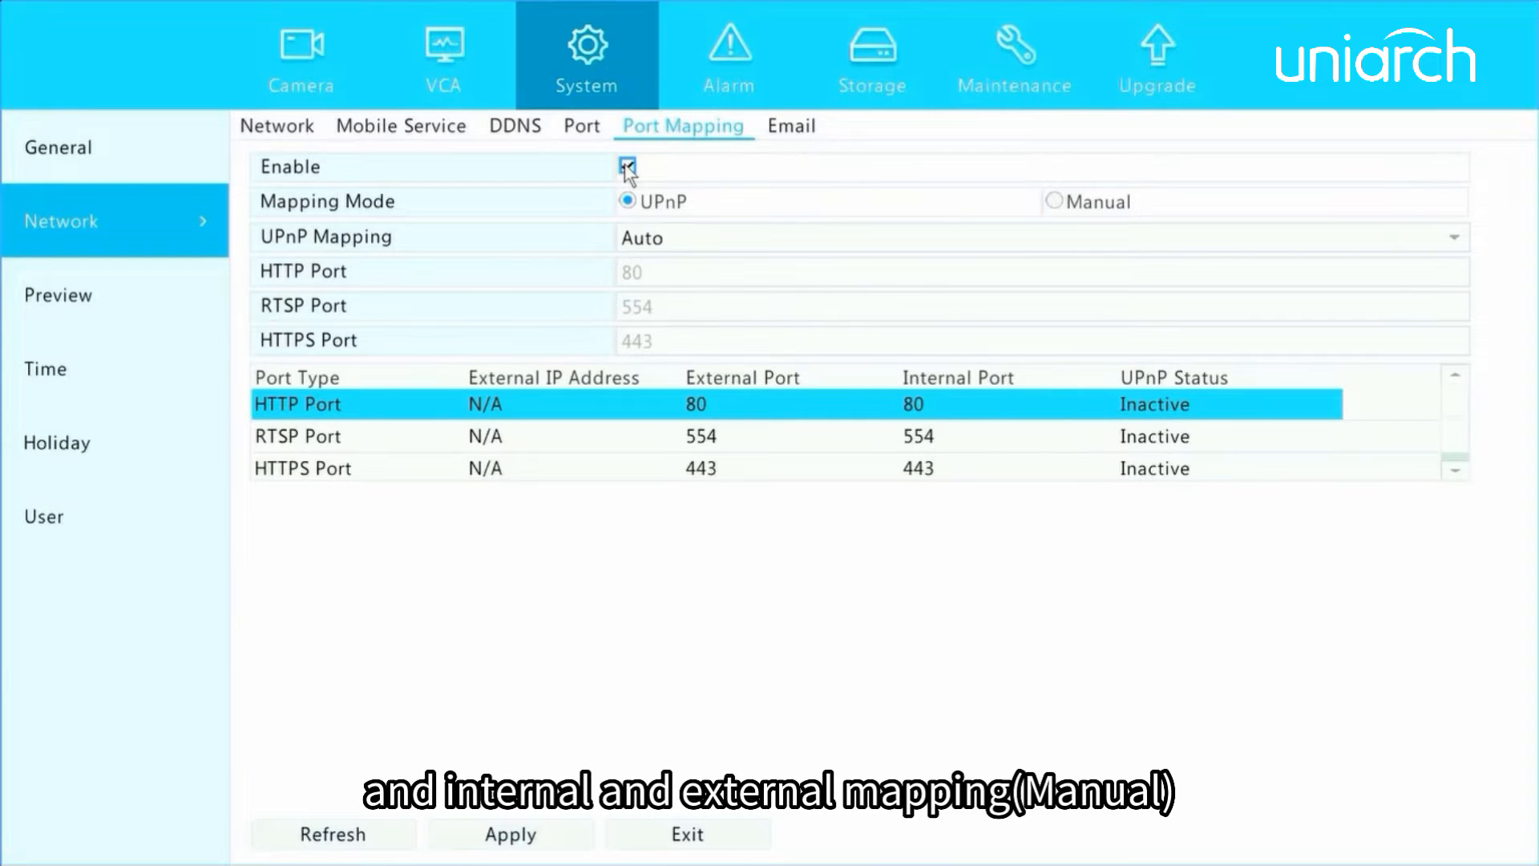
click(672, 246)
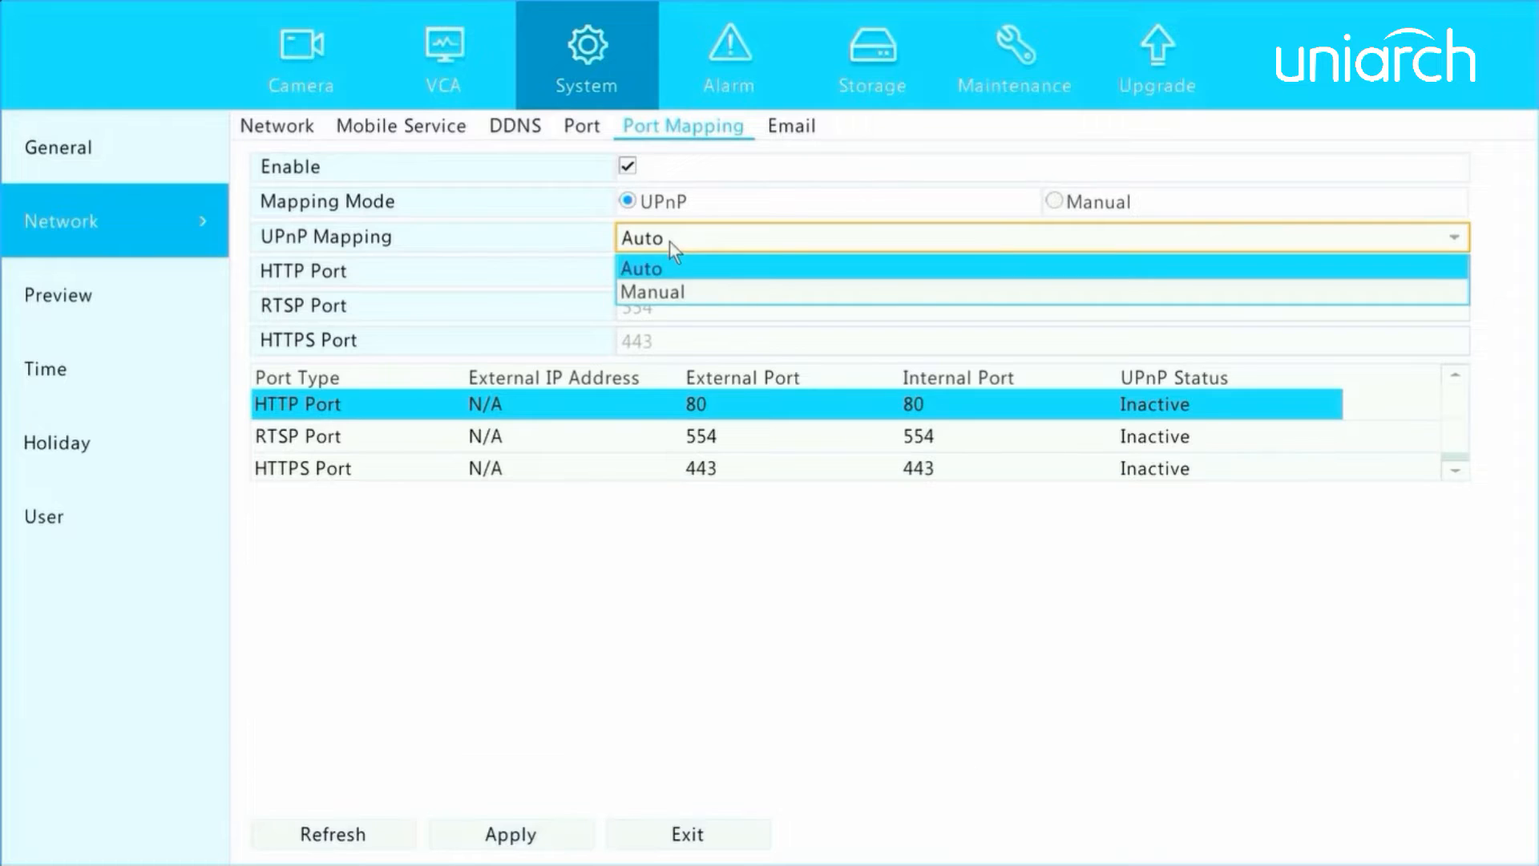
click(685, 291)
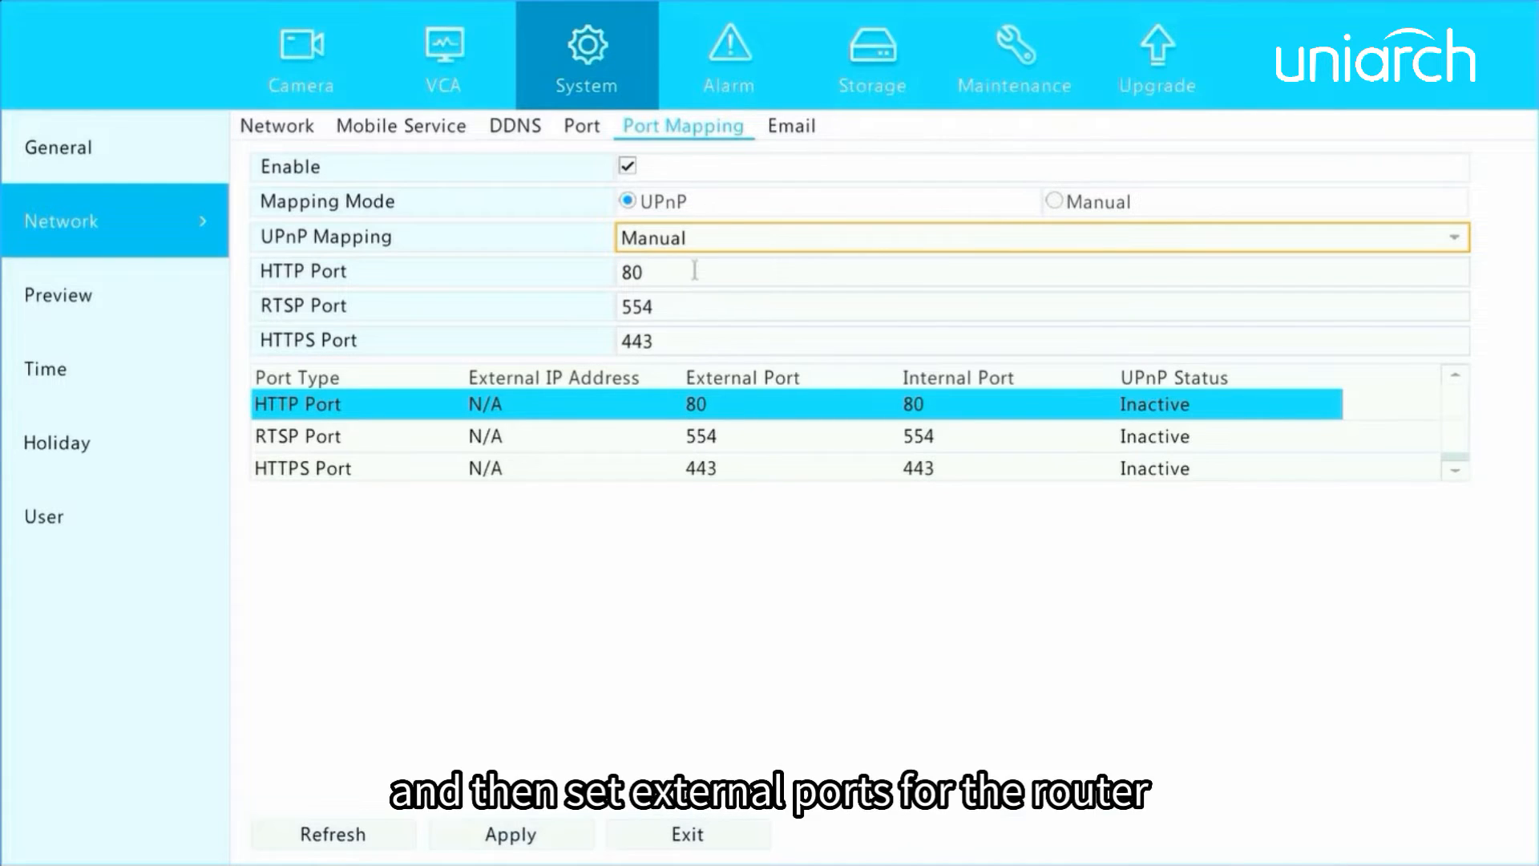
Set the external HTTP port to 803 and switch the port mapping mode to Manual.
click(695, 275)
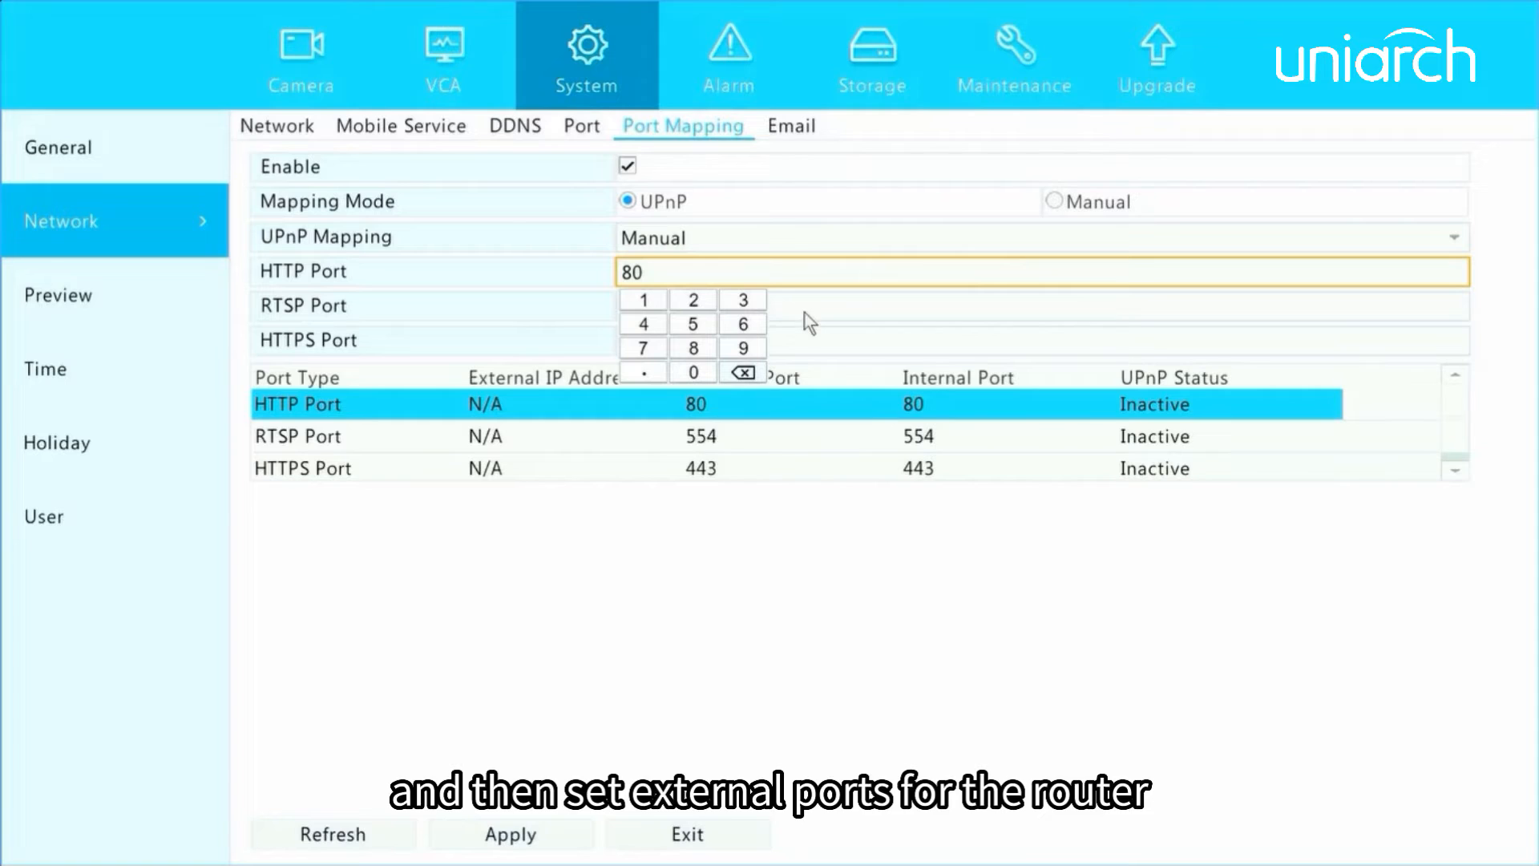
click(743, 301)
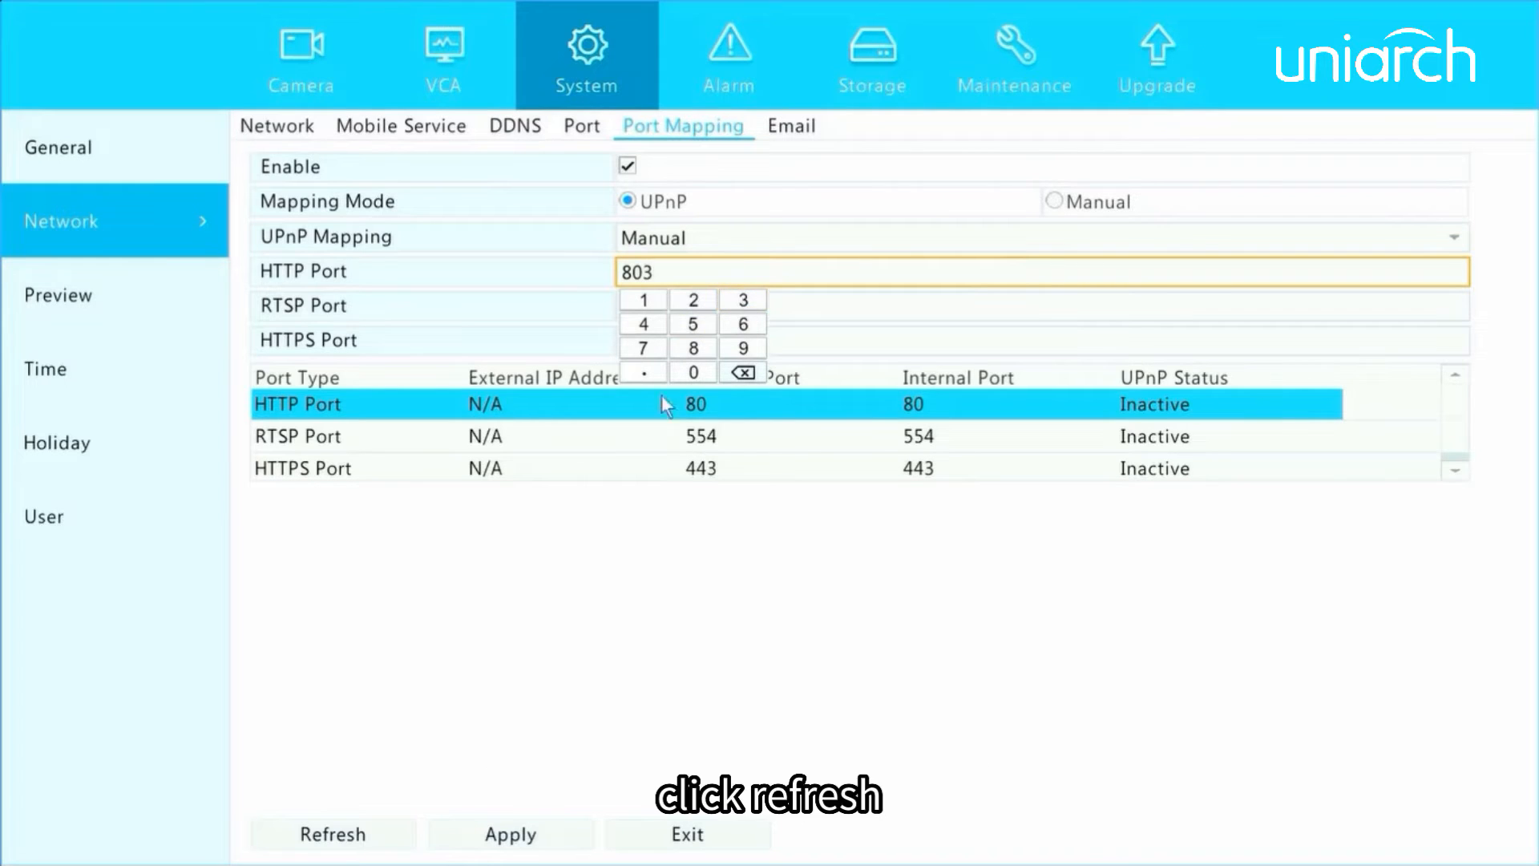
click(622, 532)
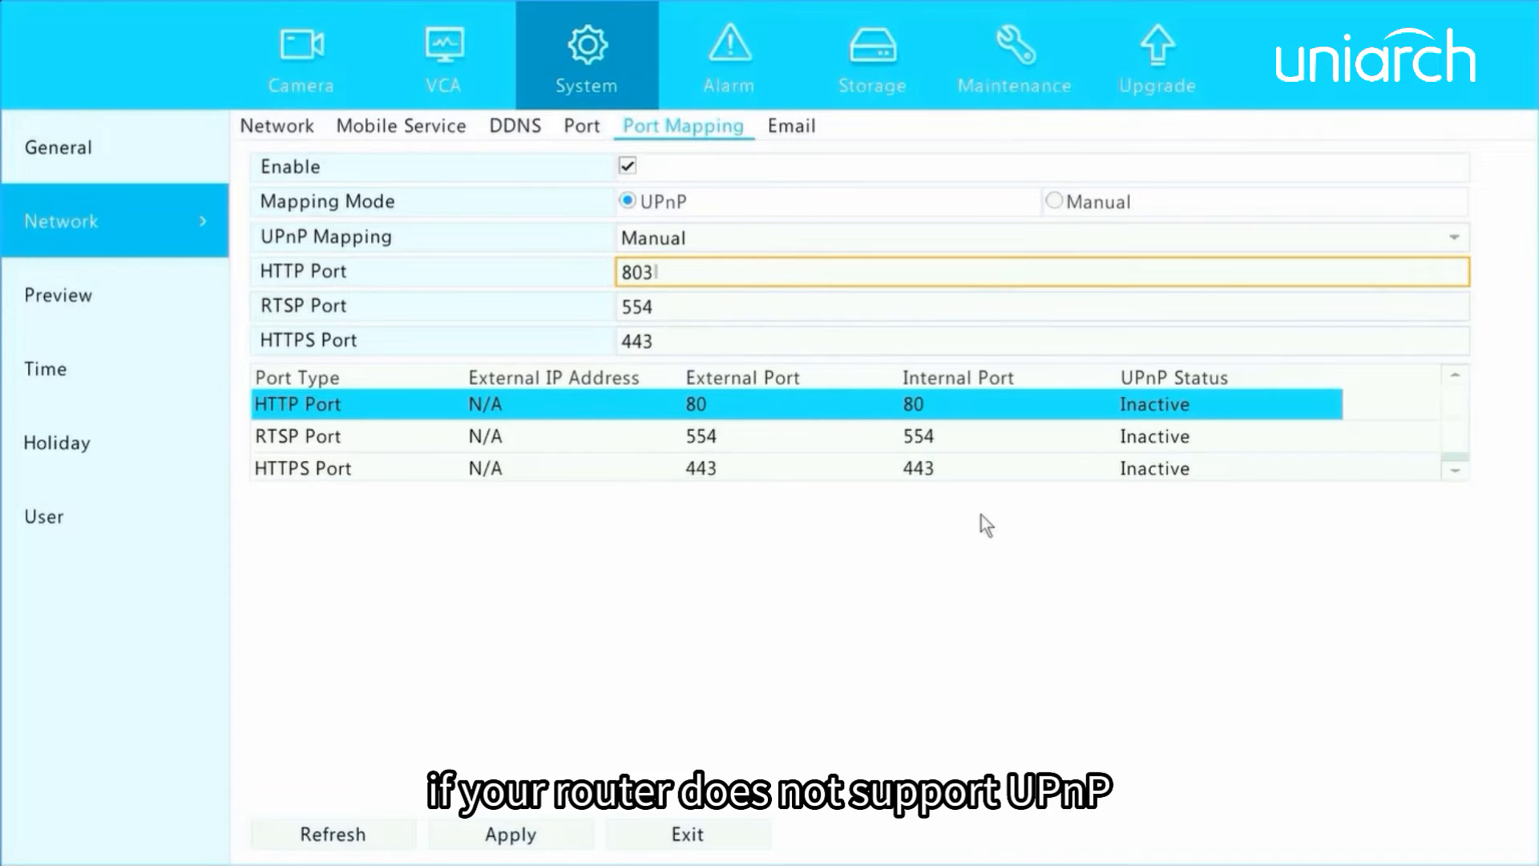
click(1053, 202)
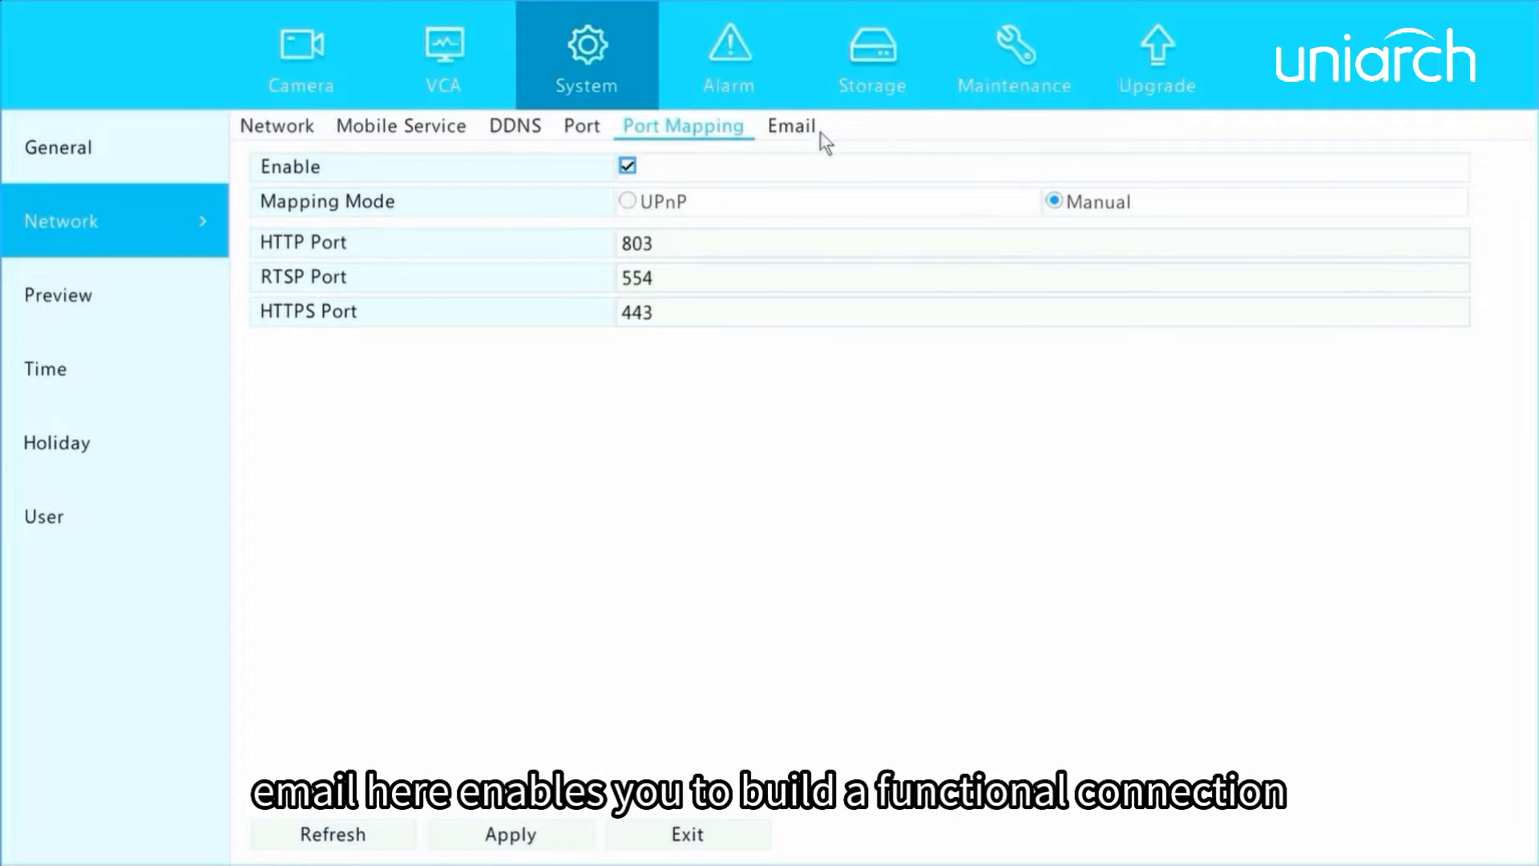
Enable server authentication in the network's email settings.
click(792, 129)
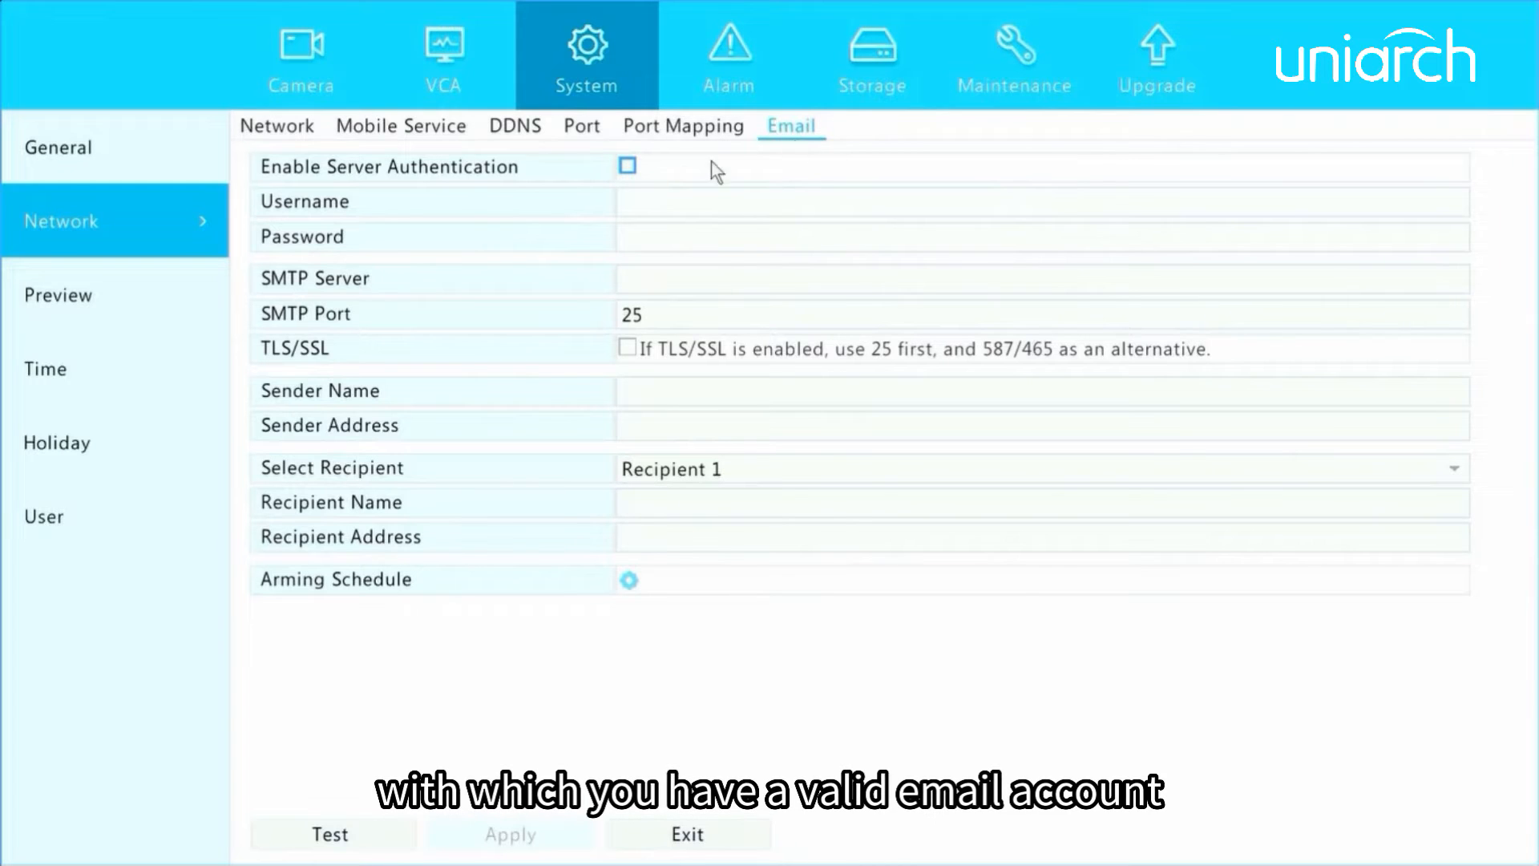
click(629, 167)
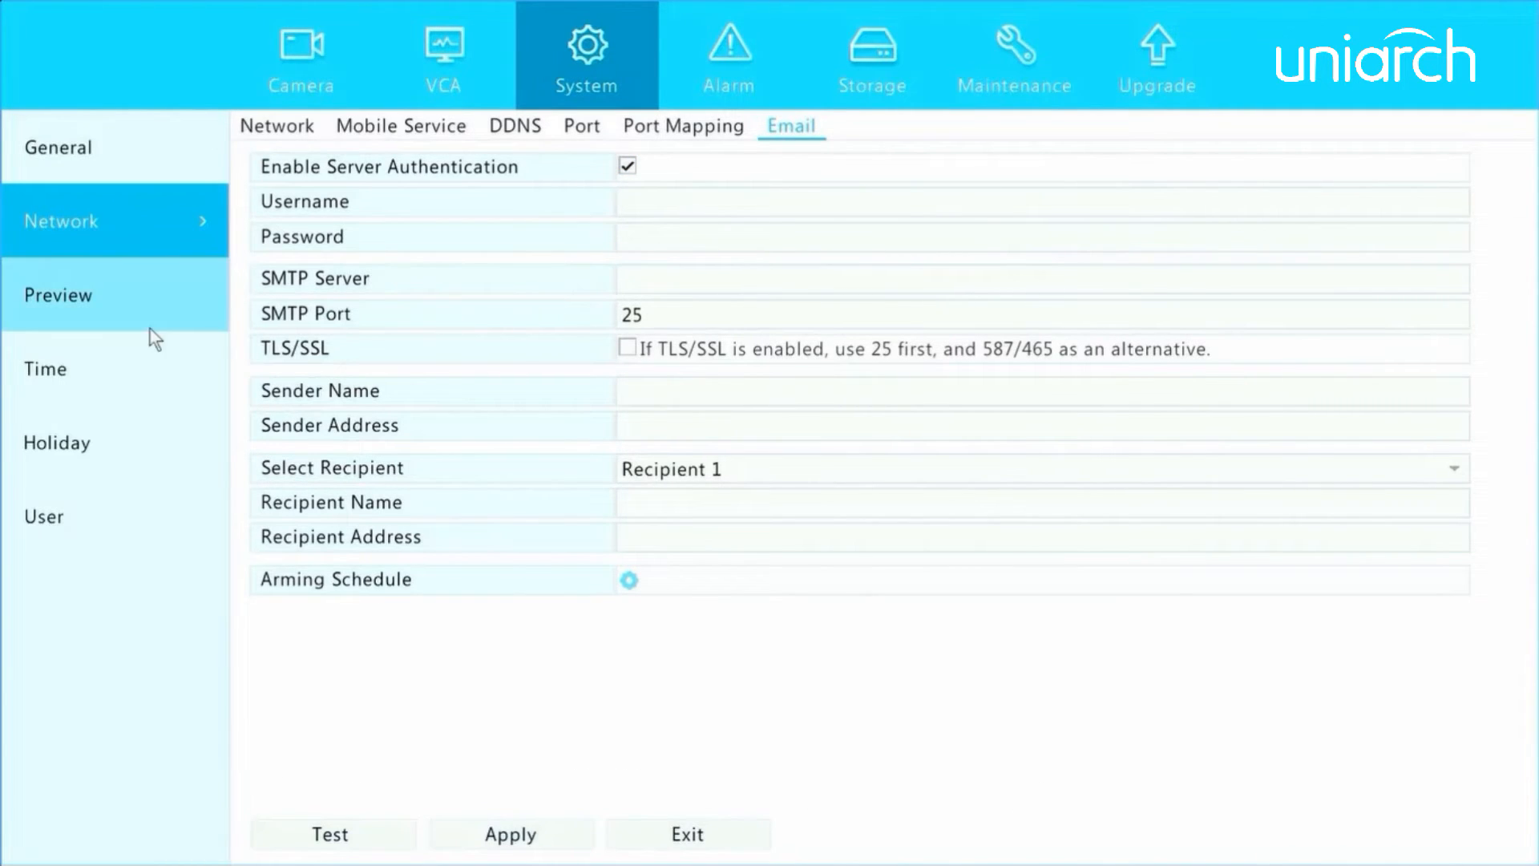
Set the preview windows to 1 Window and enable the sub stream for multi-window live view.
click(95, 308)
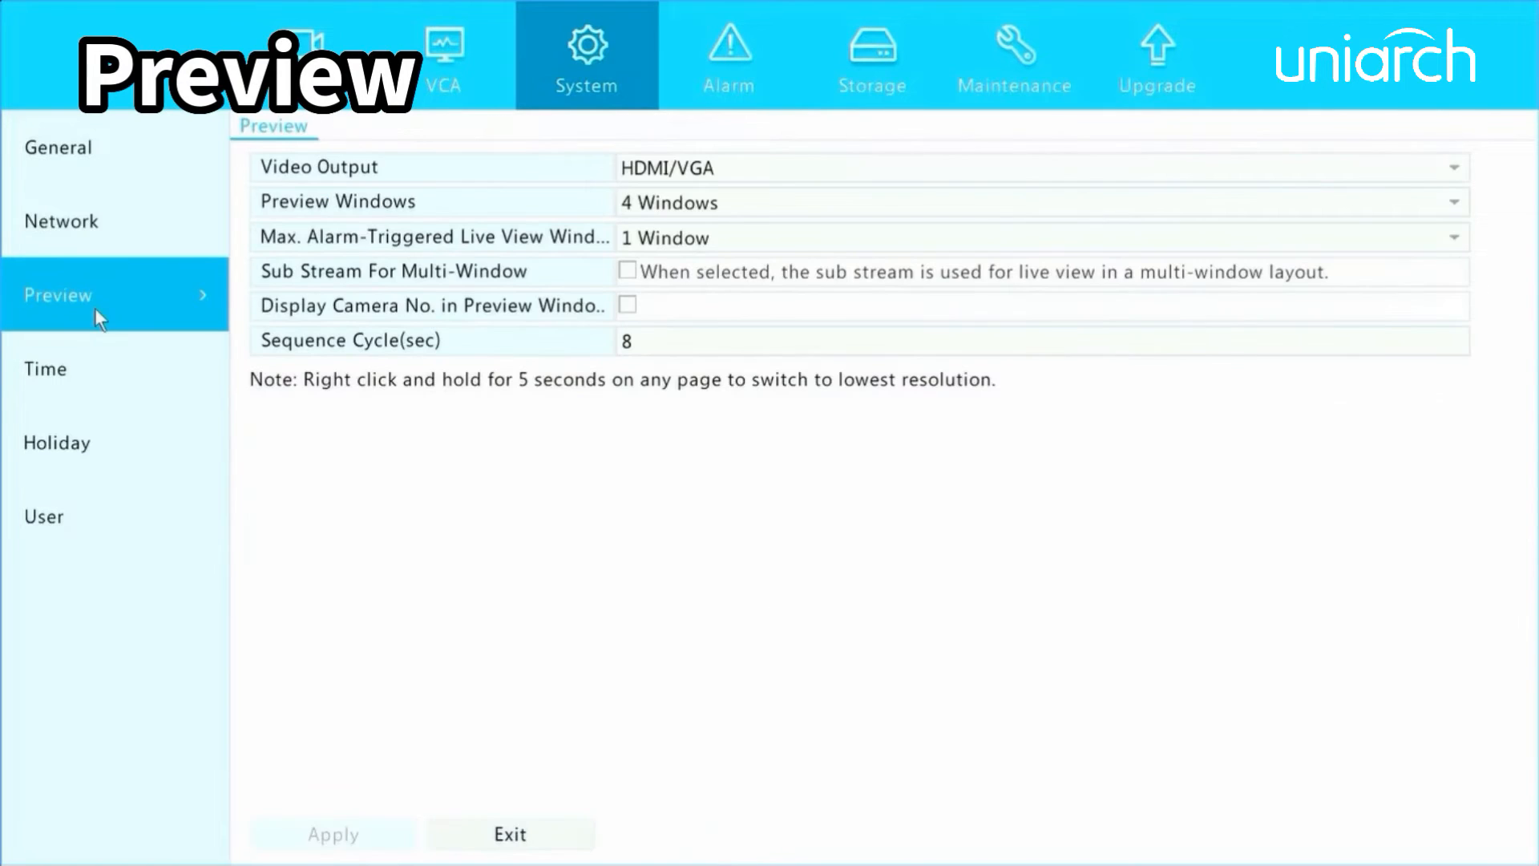
click(797, 209)
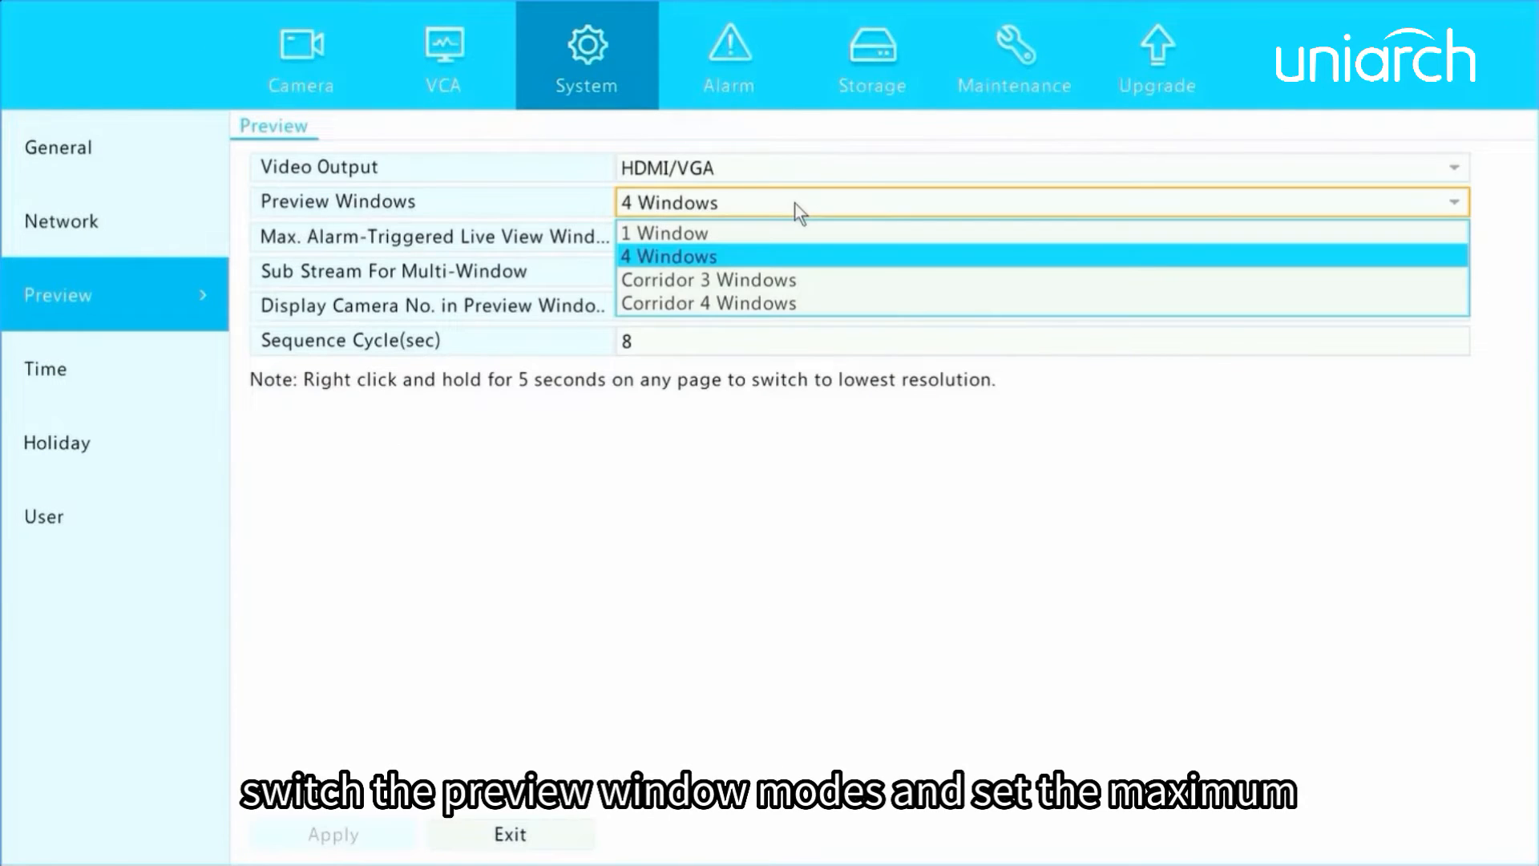
click(681, 232)
click(727, 235)
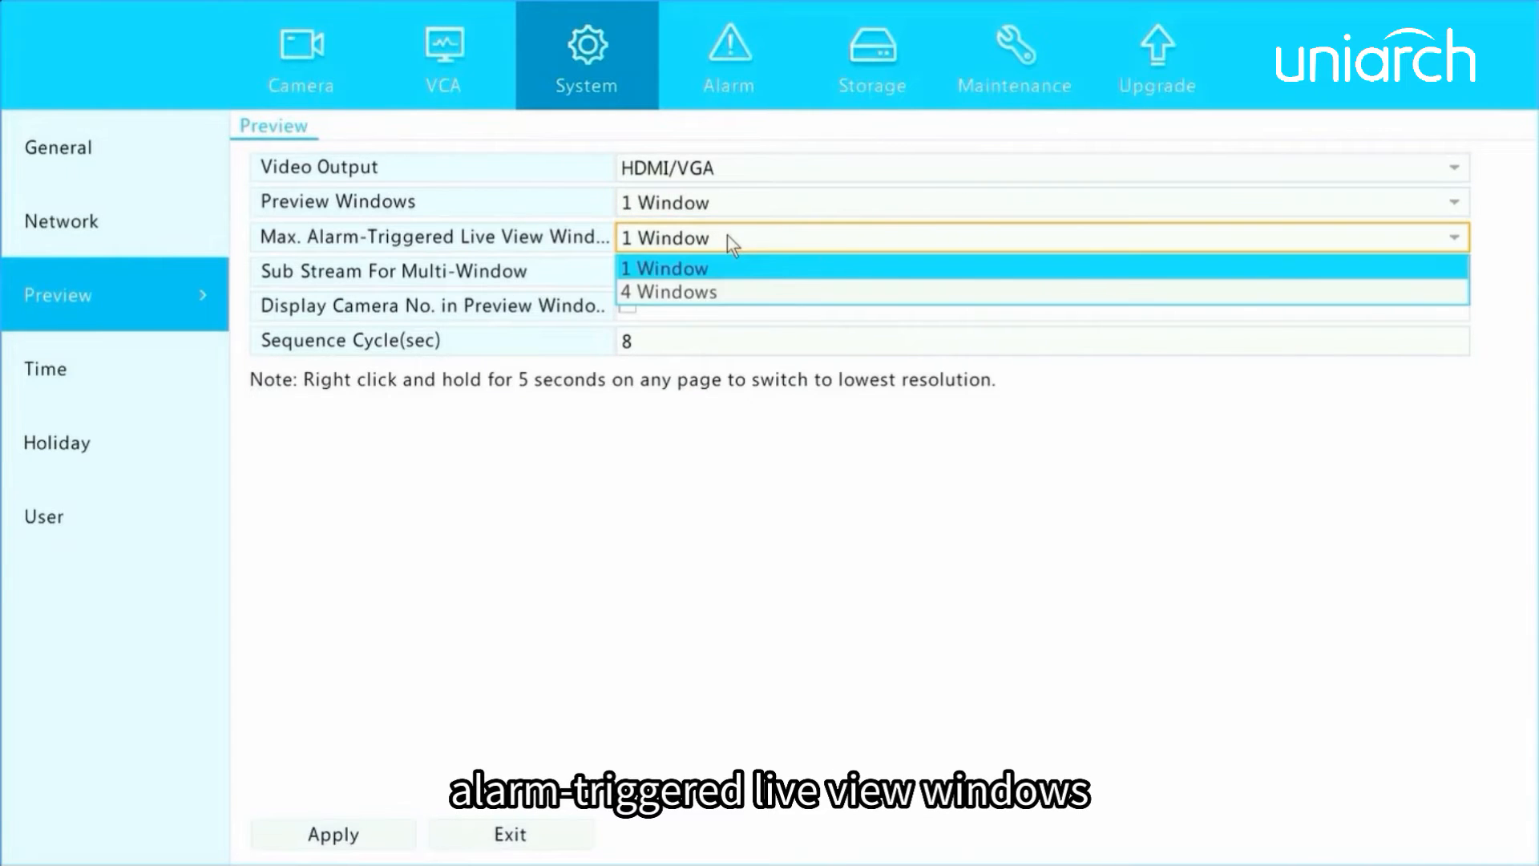
click(727, 235)
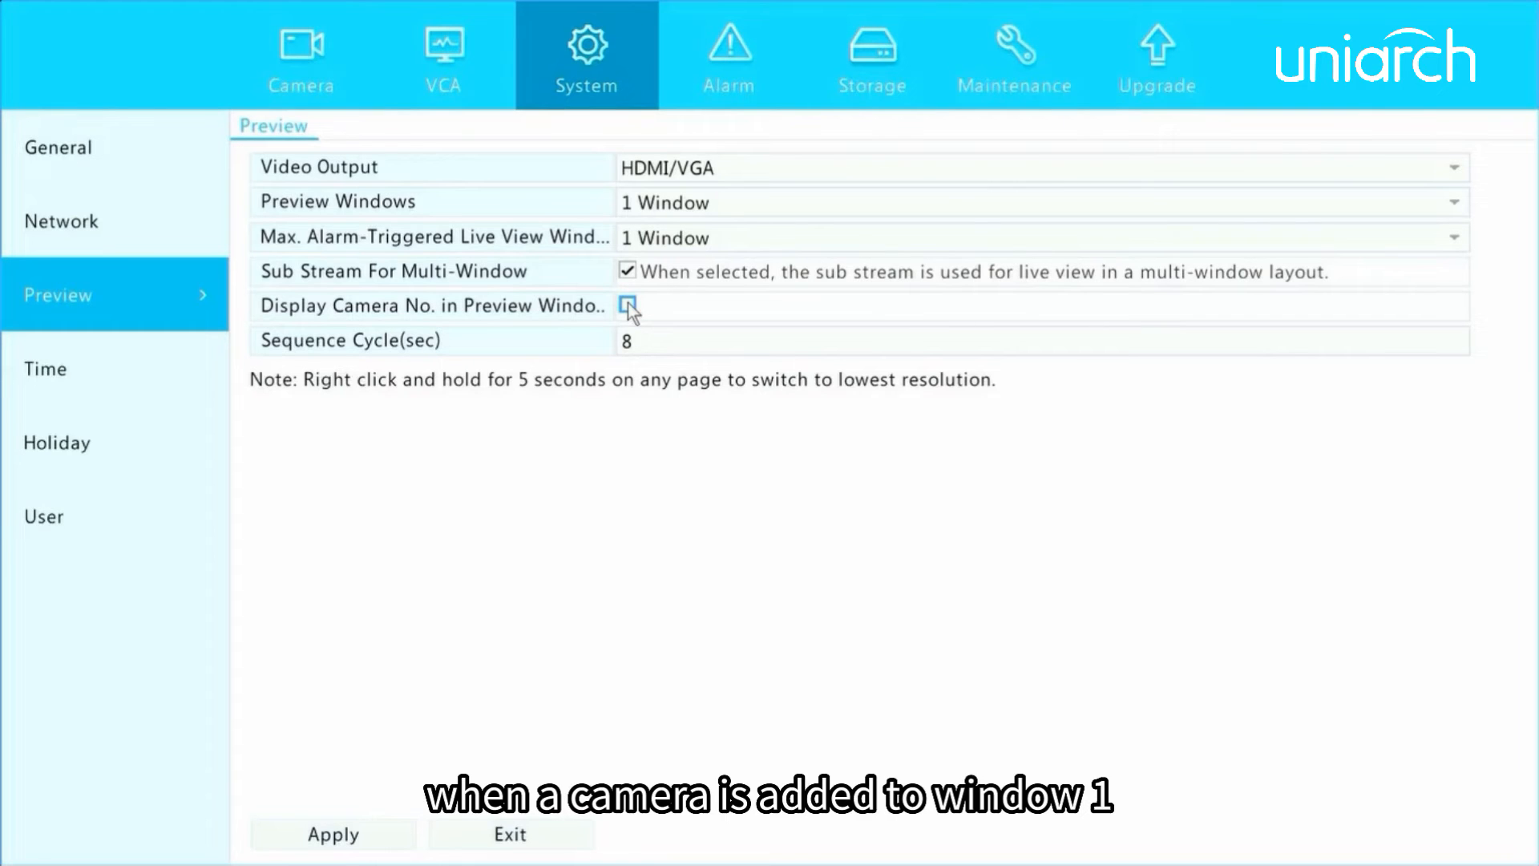
click(627, 305)
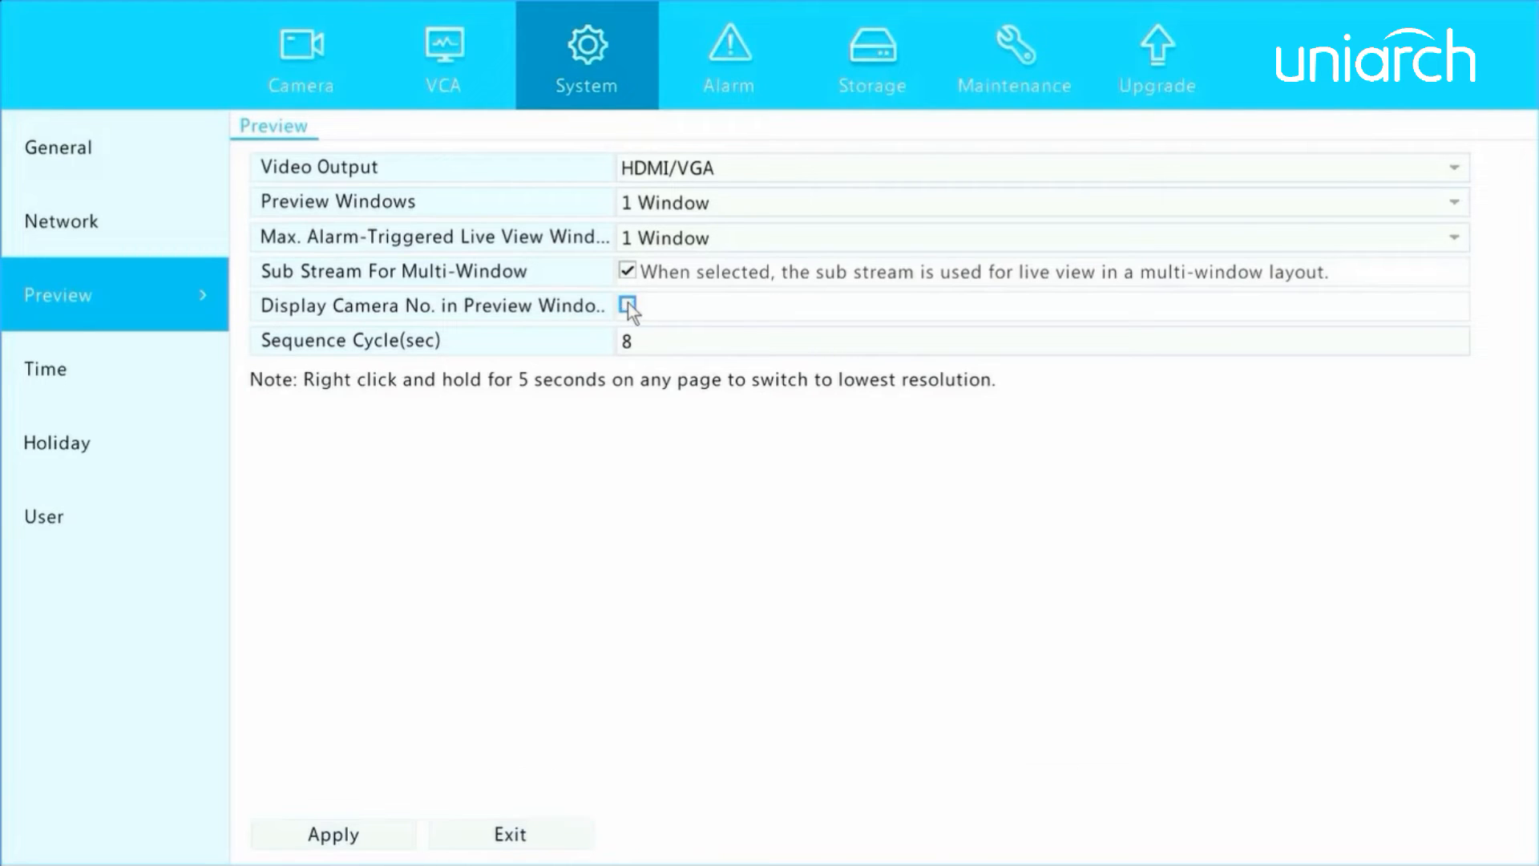
Turn off the camera number display in preview windows, set the sequence cycle to 12 seconds and apply the preview settings.
click(627, 305)
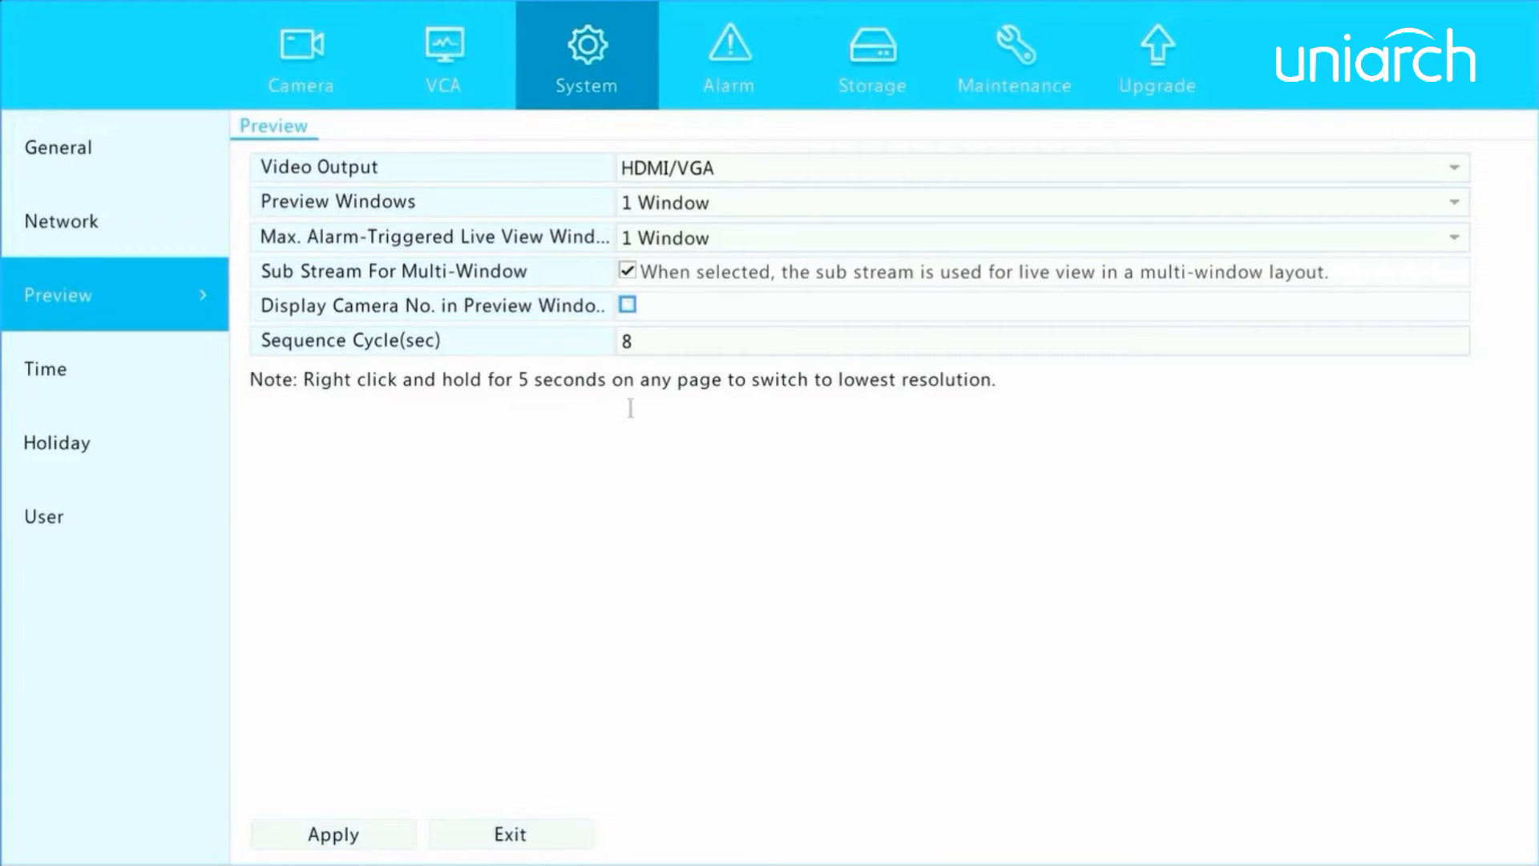
click(646, 340)
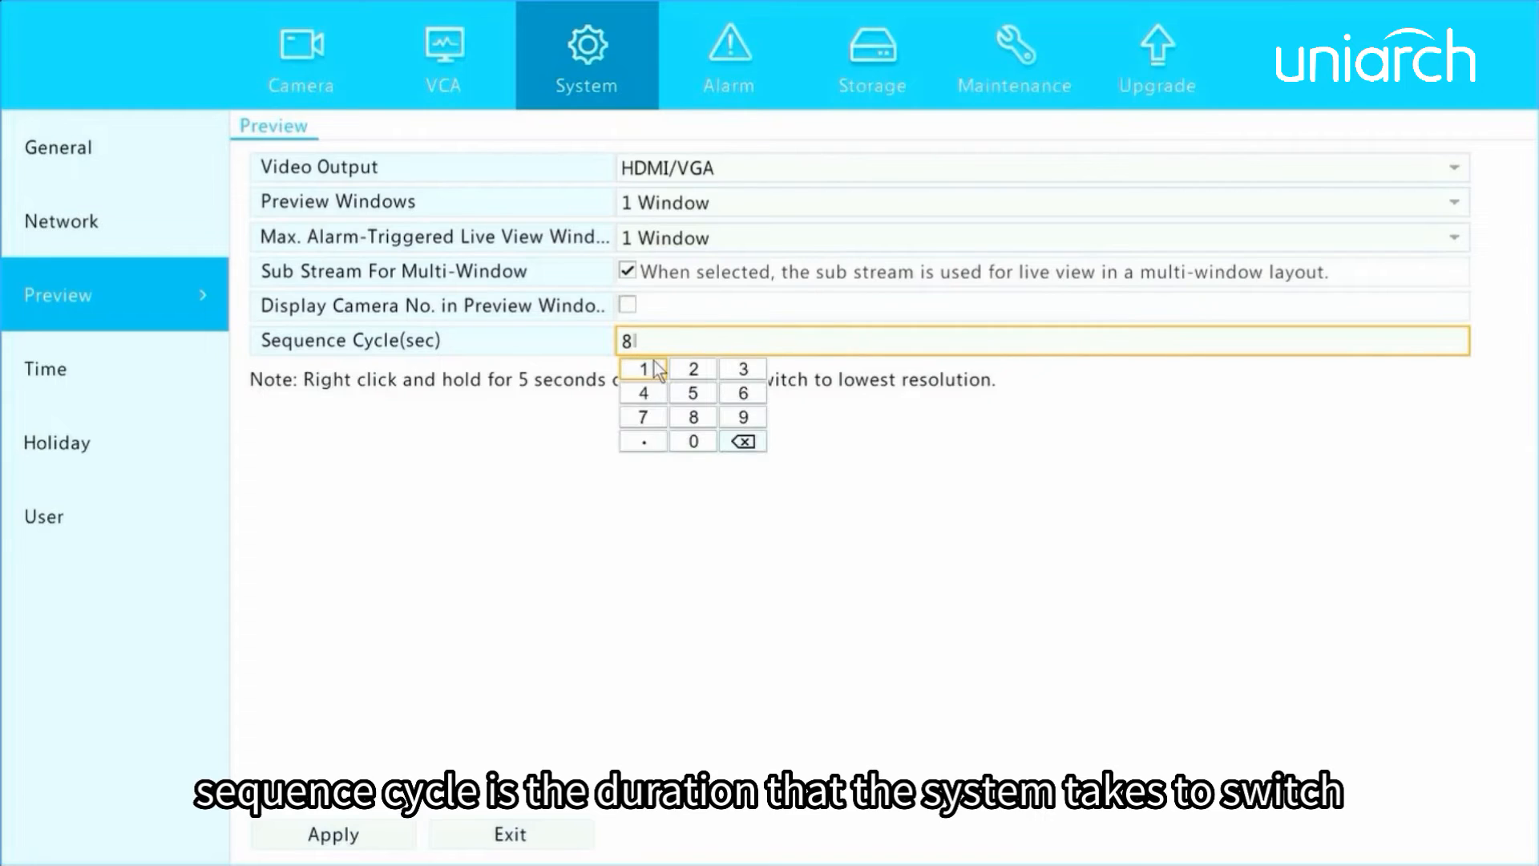
click(735, 443)
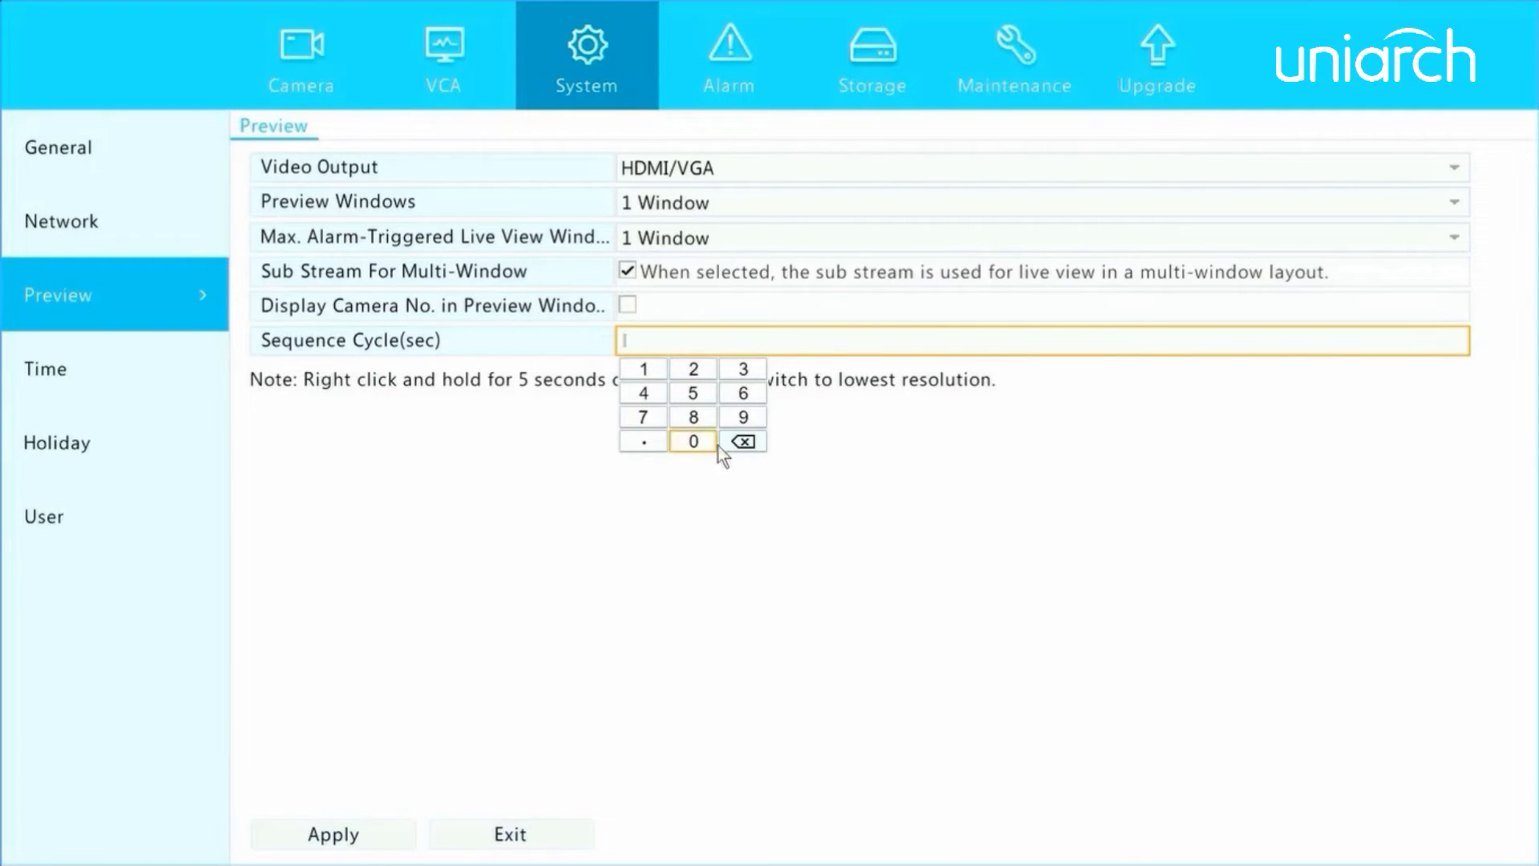
click(643, 370)
click(696, 370)
click(691, 555)
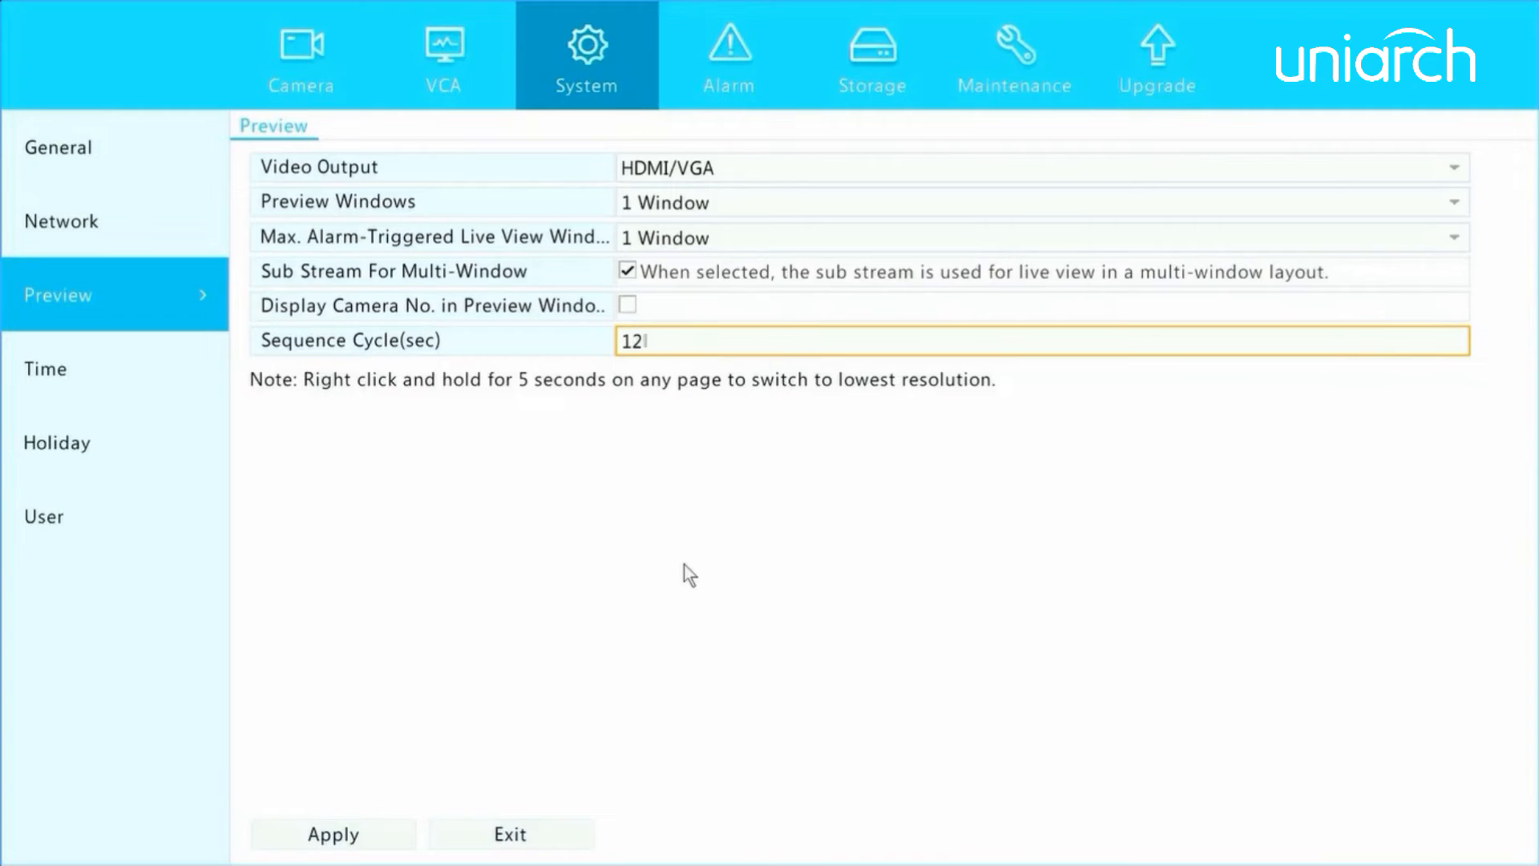
click(378, 838)
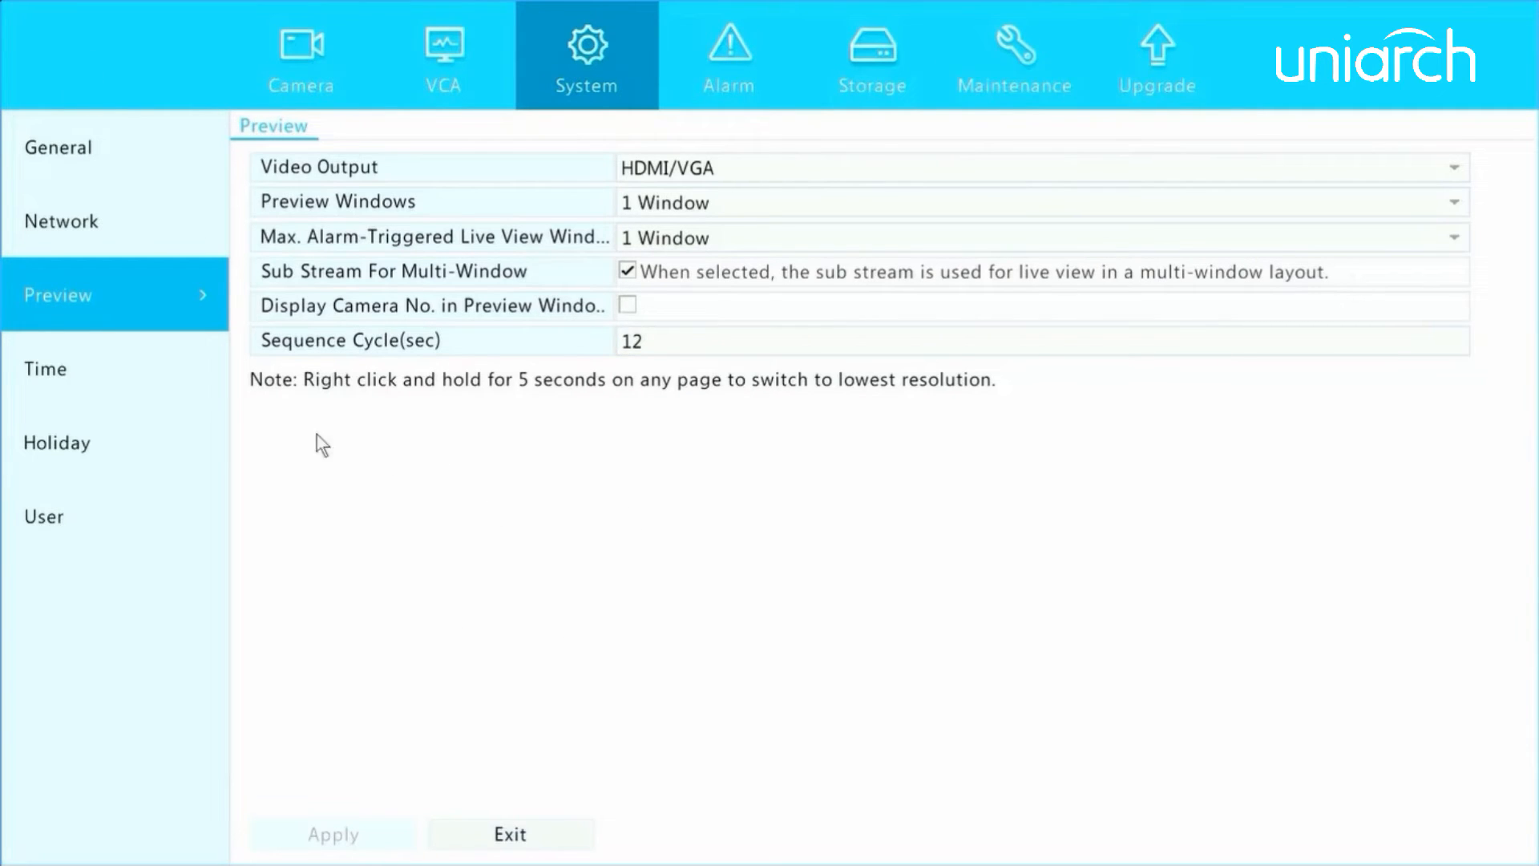
Review the time zone, system date and camera sync options in the system's time settings.
click(37, 368)
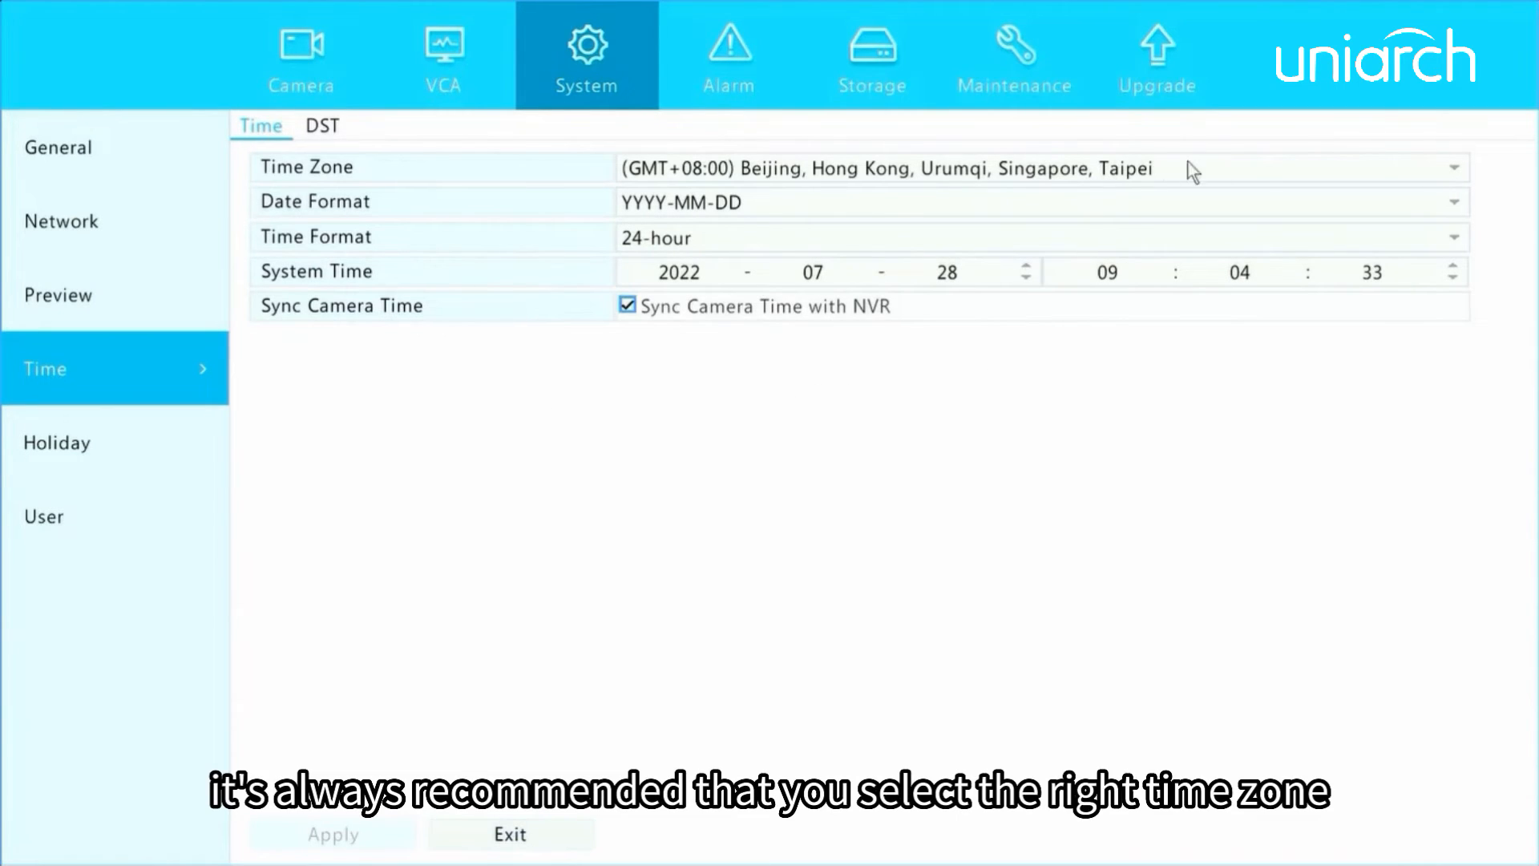
click(1258, 169)
click(1257, 169)
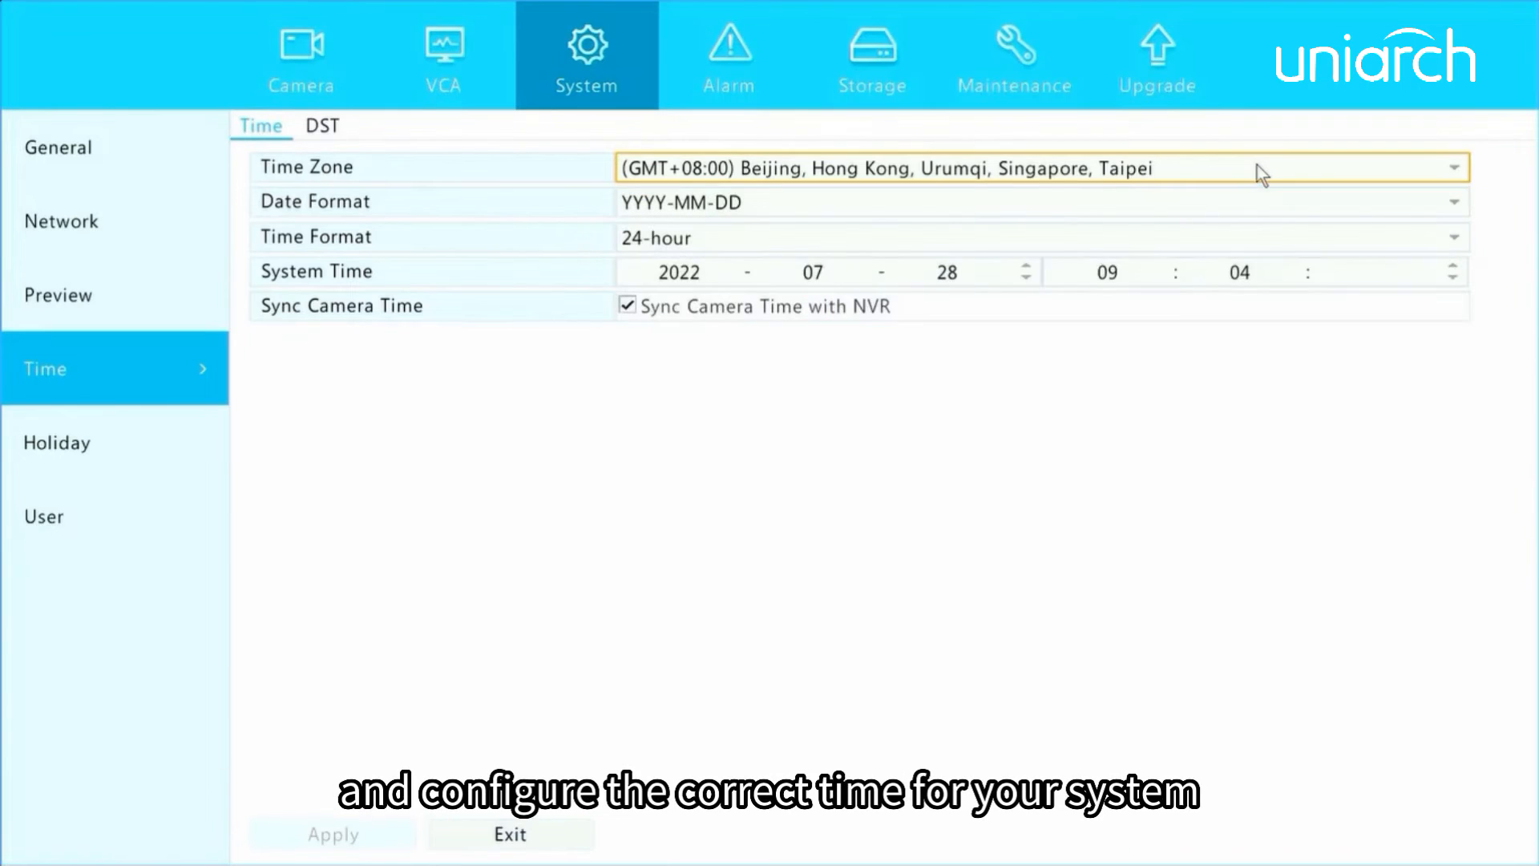
click(976, 274)
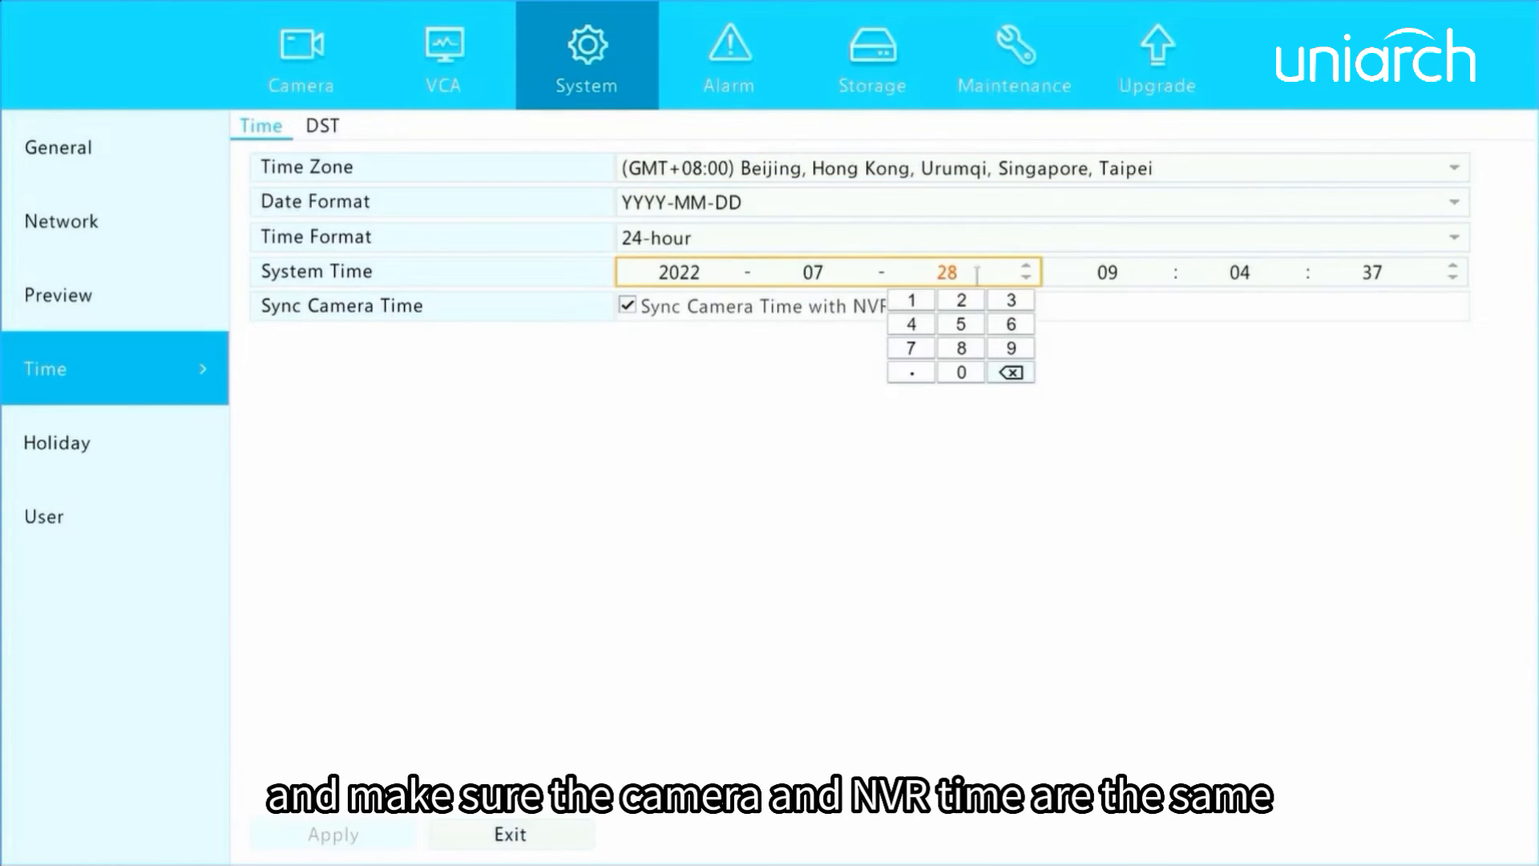
click(645, 329)
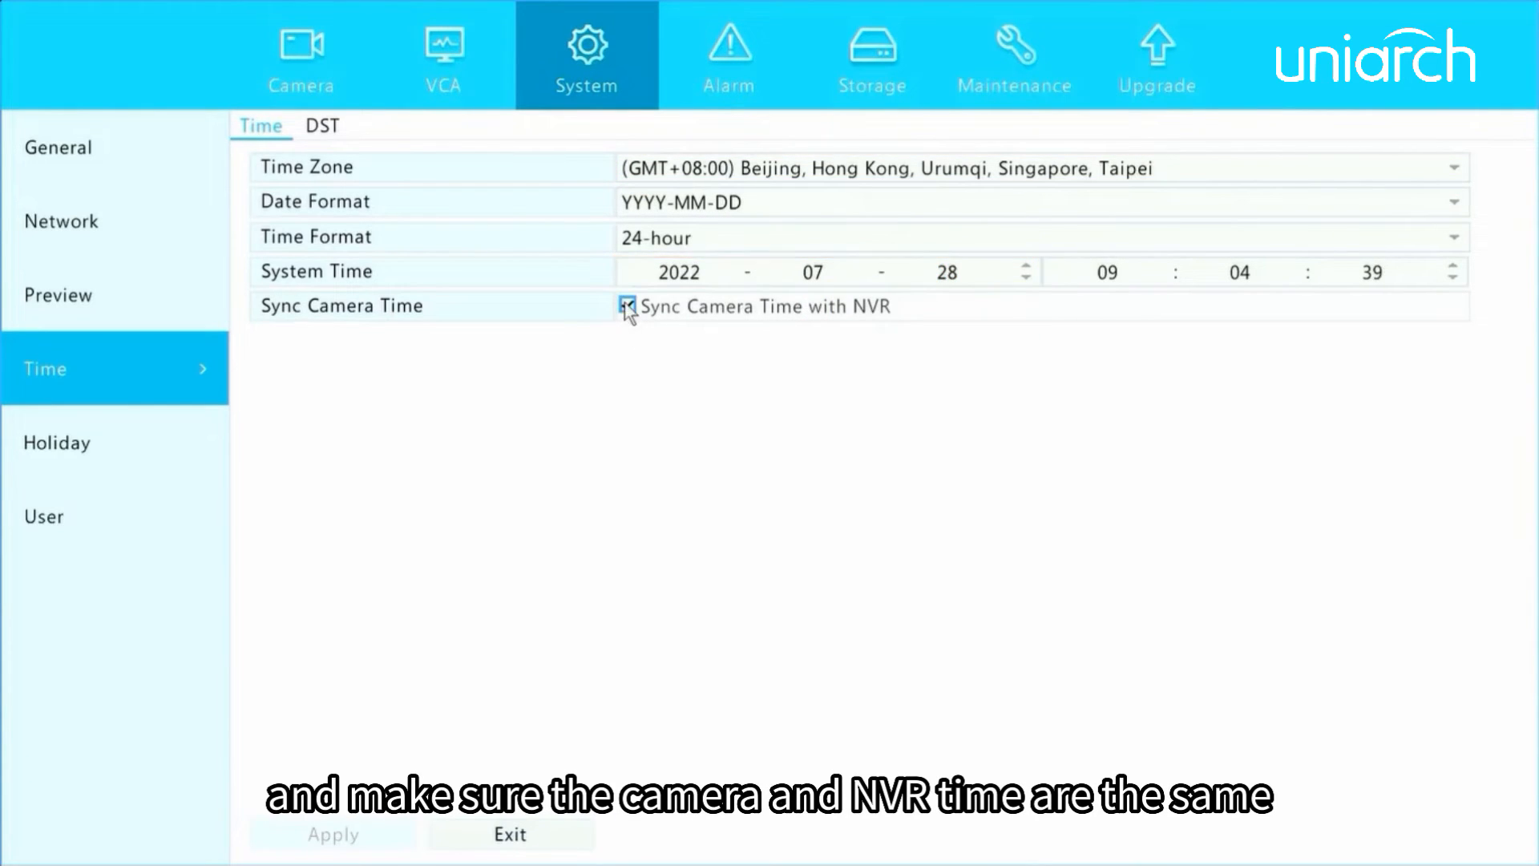
Keep the date format as YYYY-MM-DD and enable daylight saving time (DST).
click(783, 205)
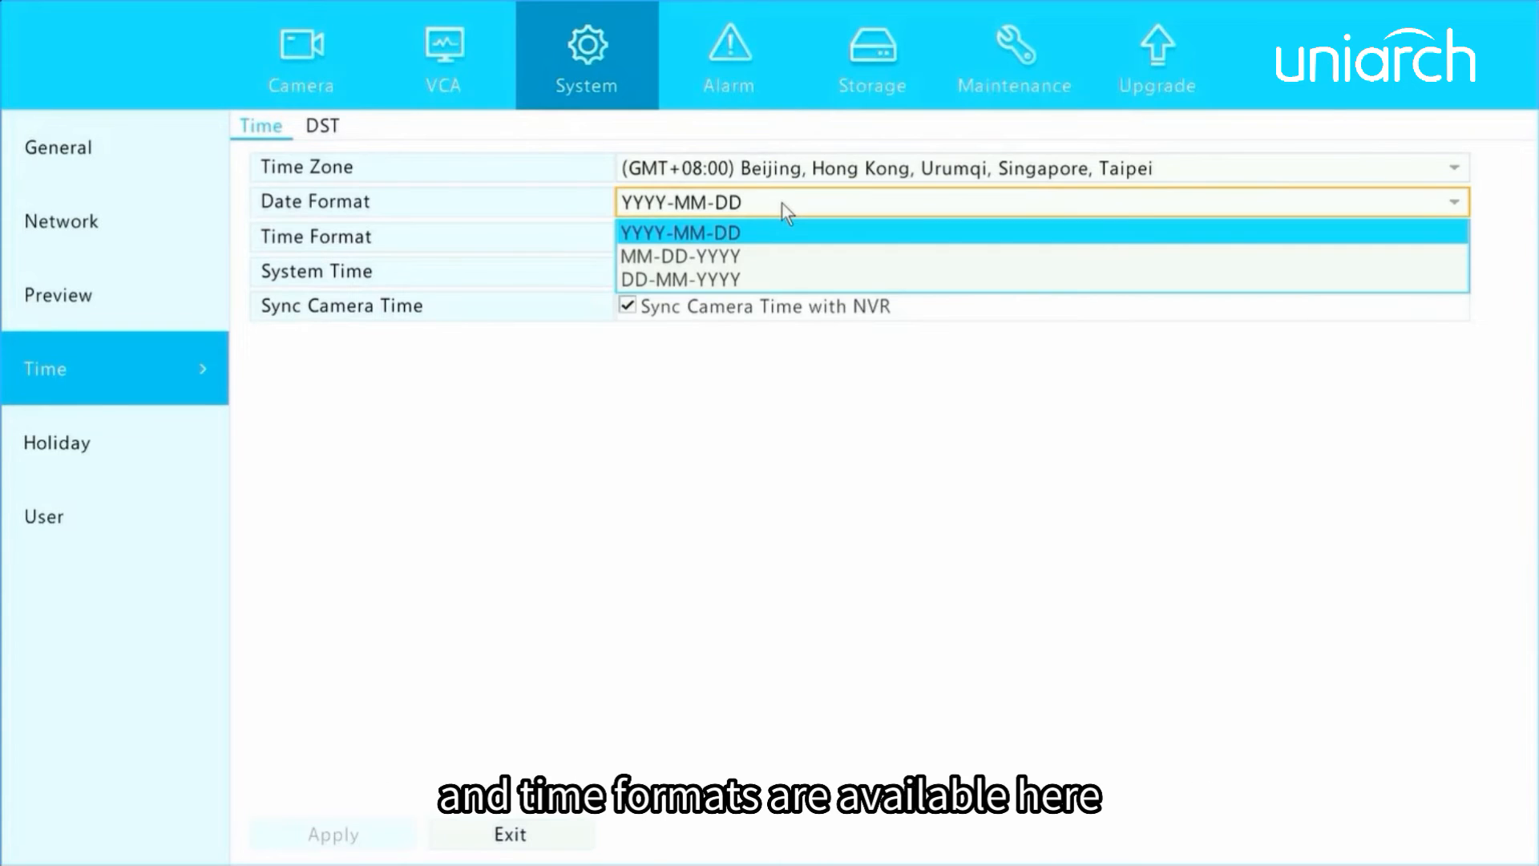
click(733, 230)
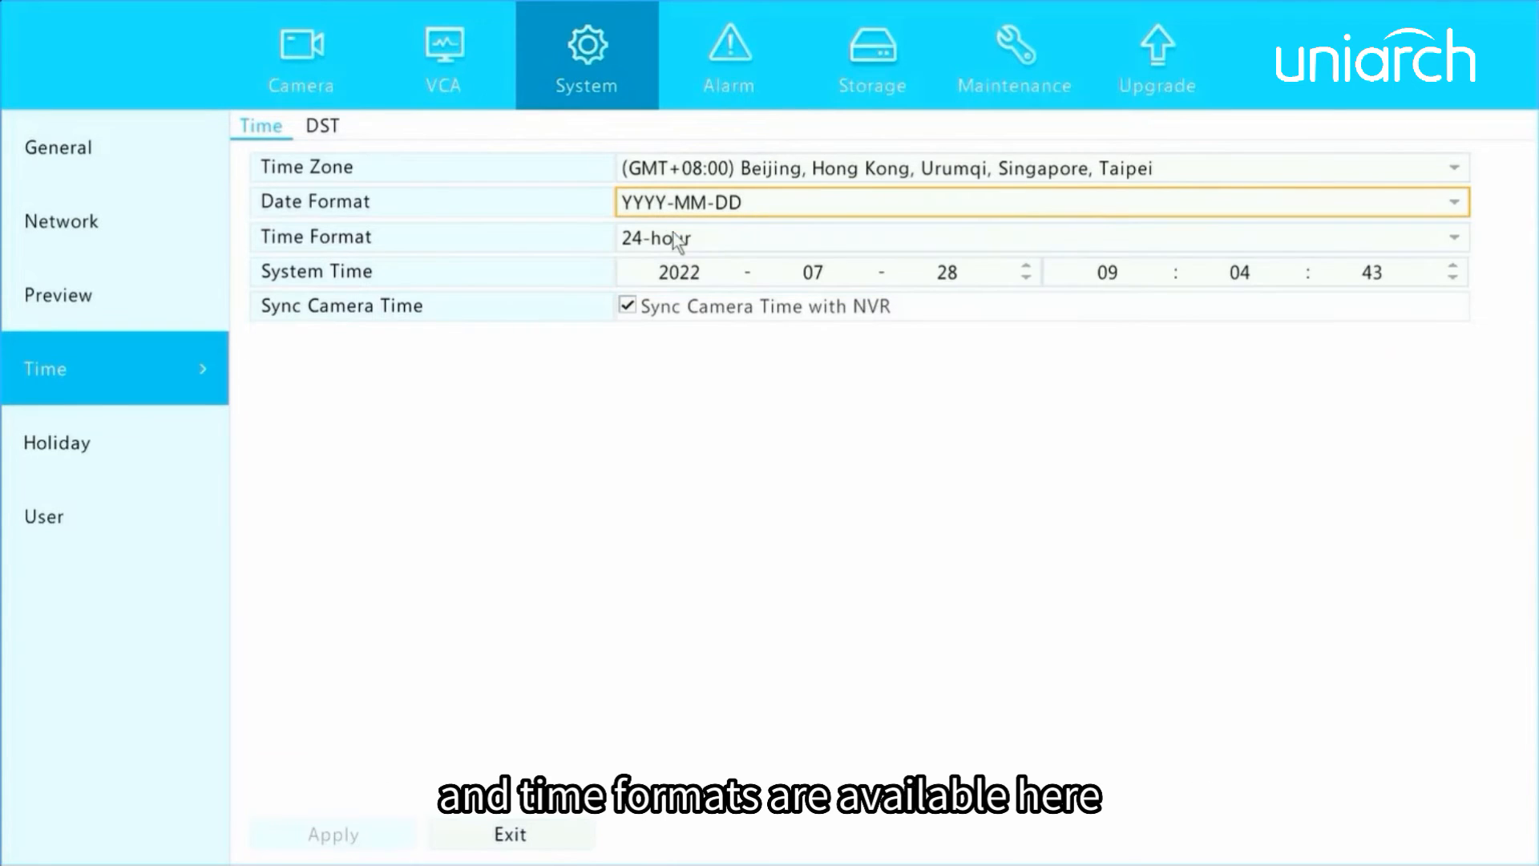
click(319, 125)
click(627, 167)
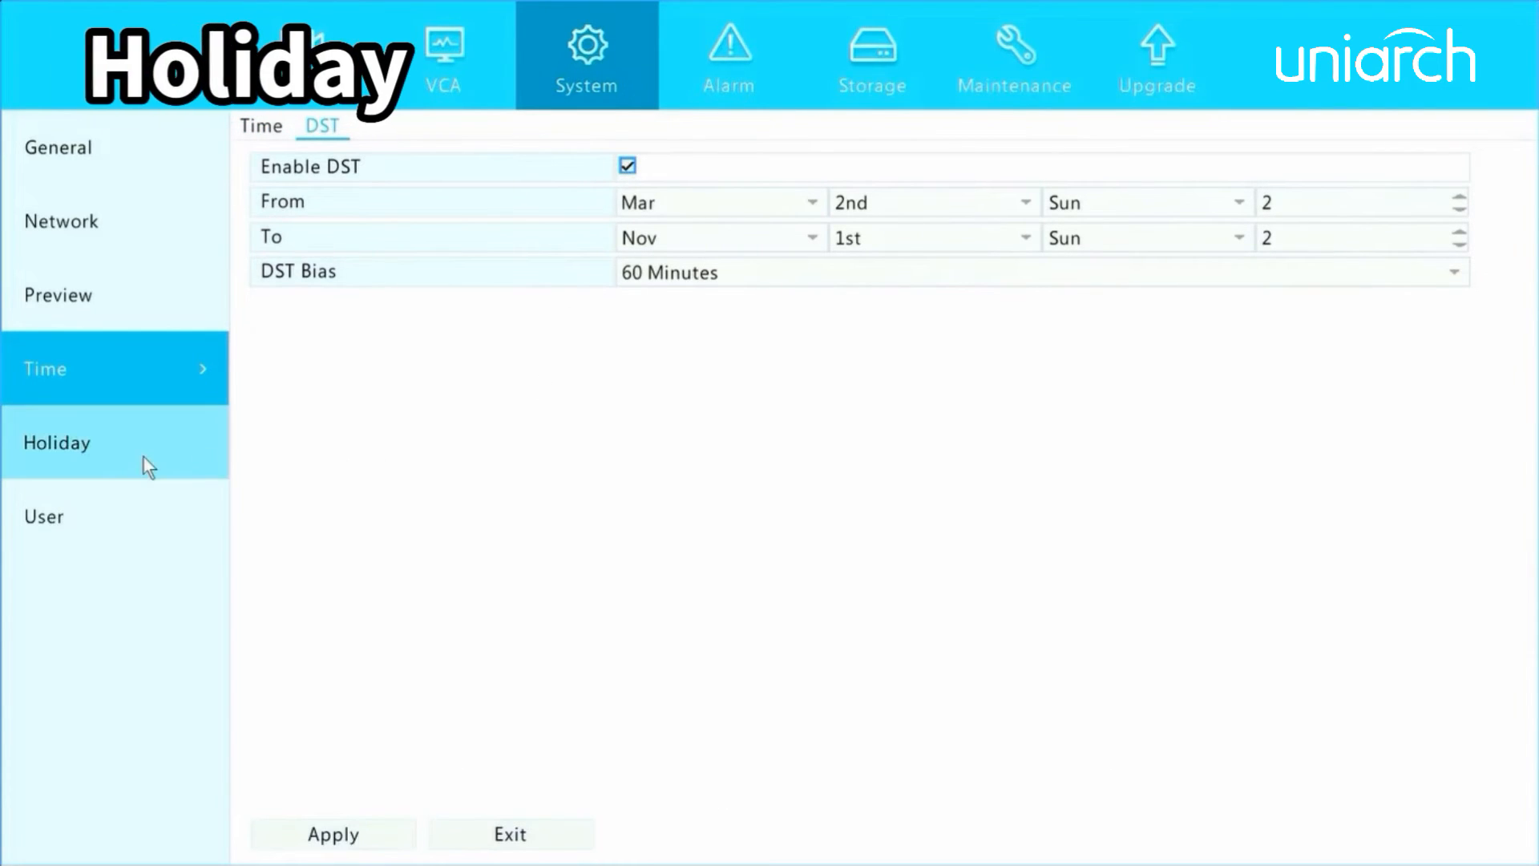
Start adding a holiday in the holiday settings and name it test.
click(59, 443)
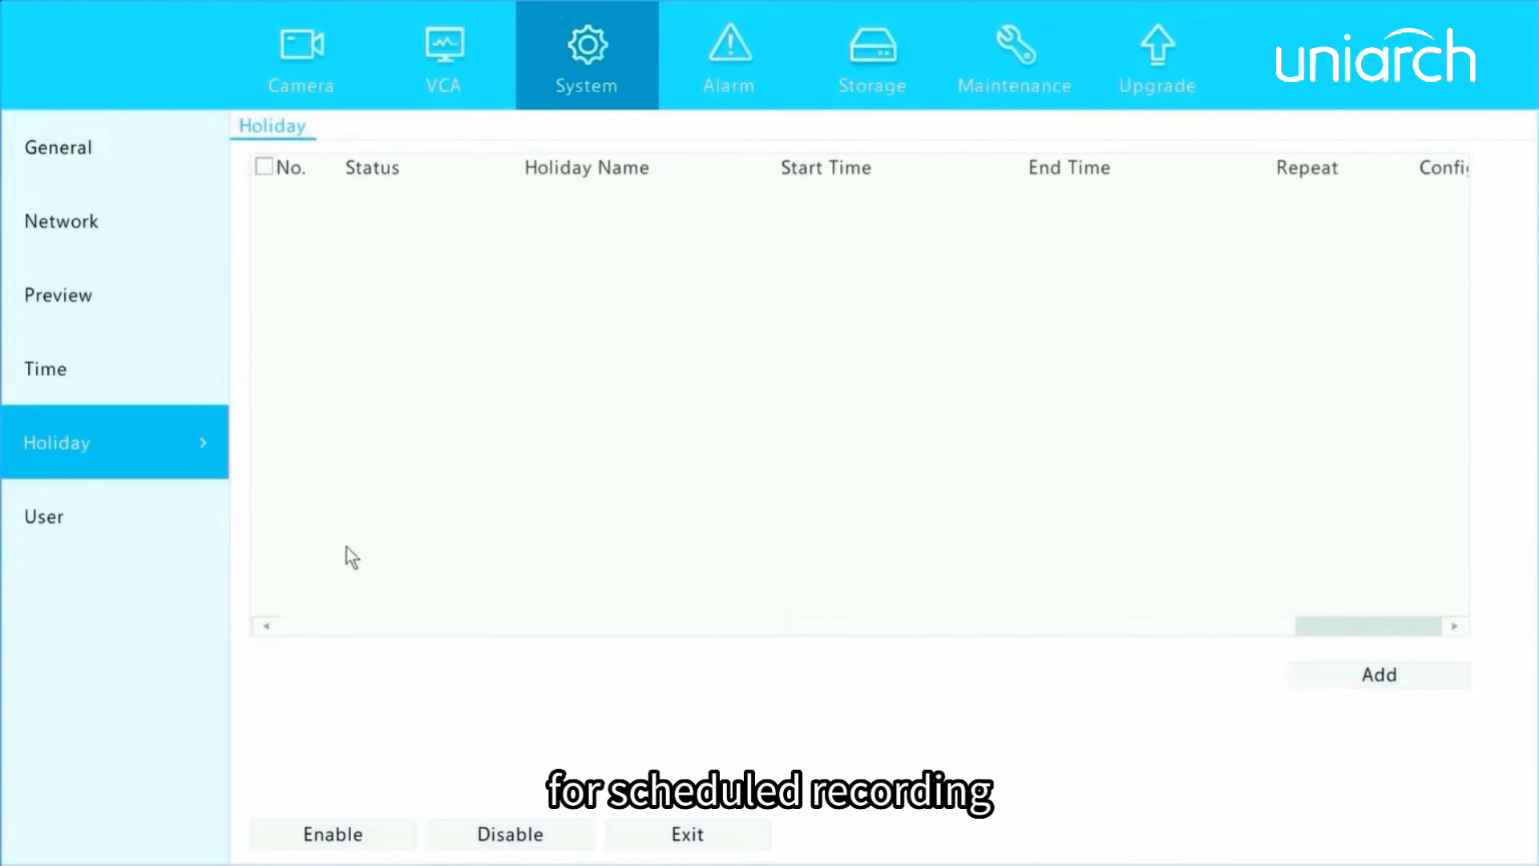
click(1330, 672)
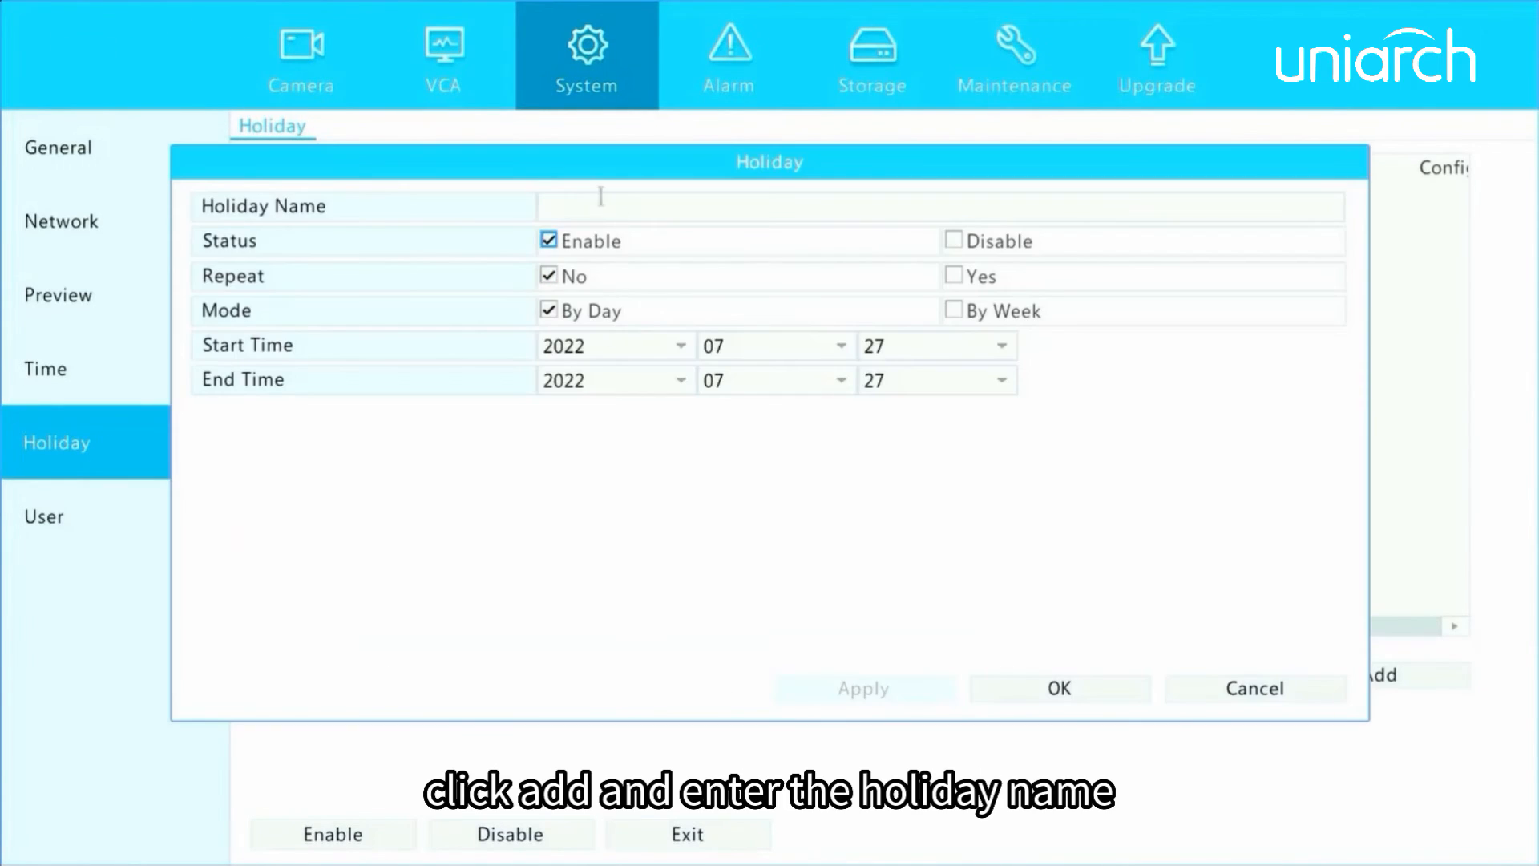
click(570, 210)
text(test)
key(Return)
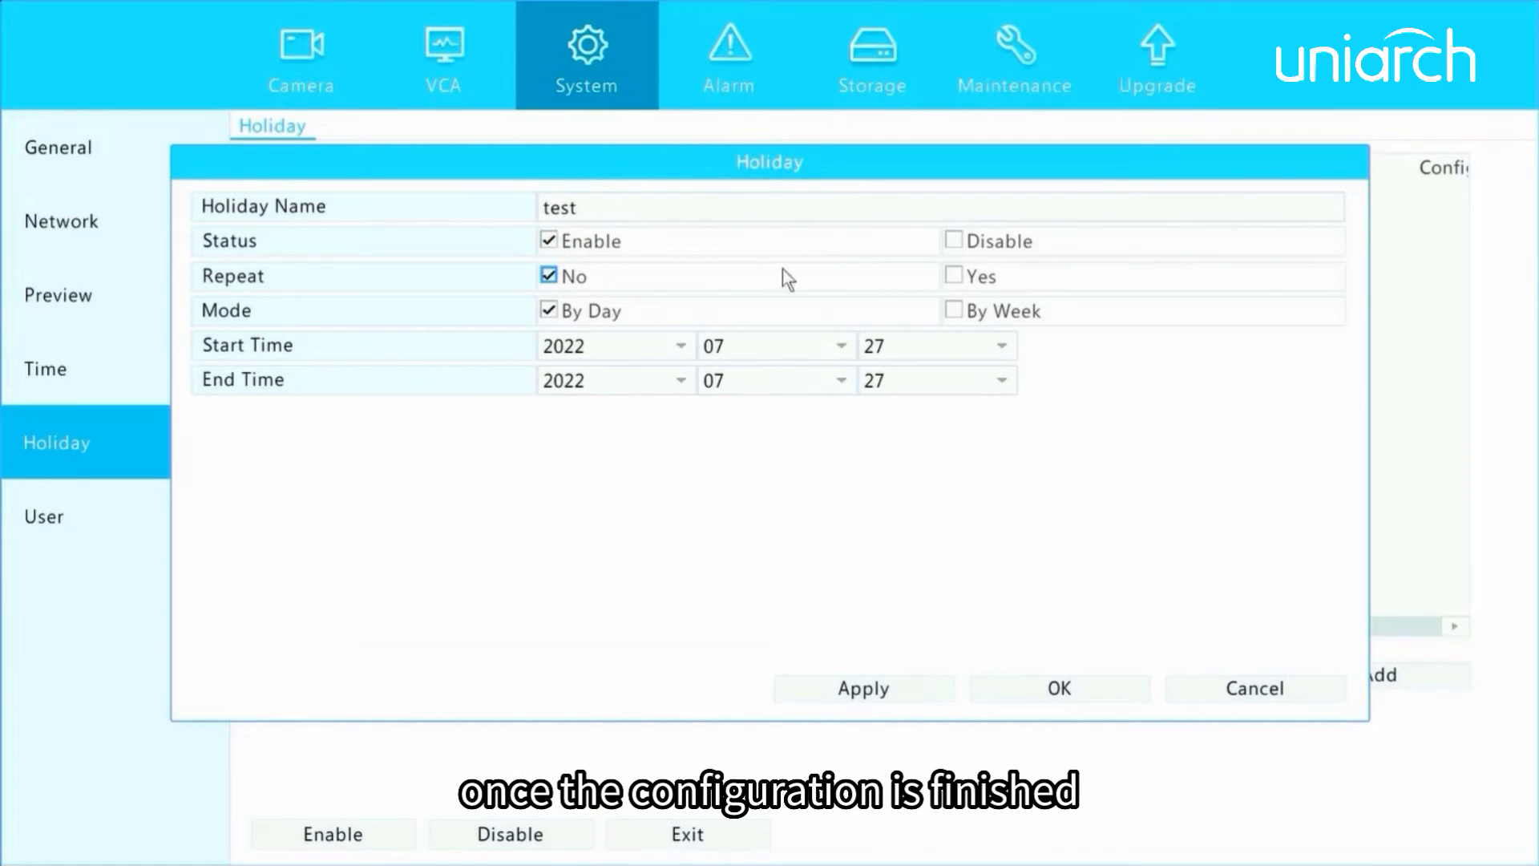
Try the holiday's repeat and By Week options, returning to Repeat No and By Day mode.
click(953, 276)
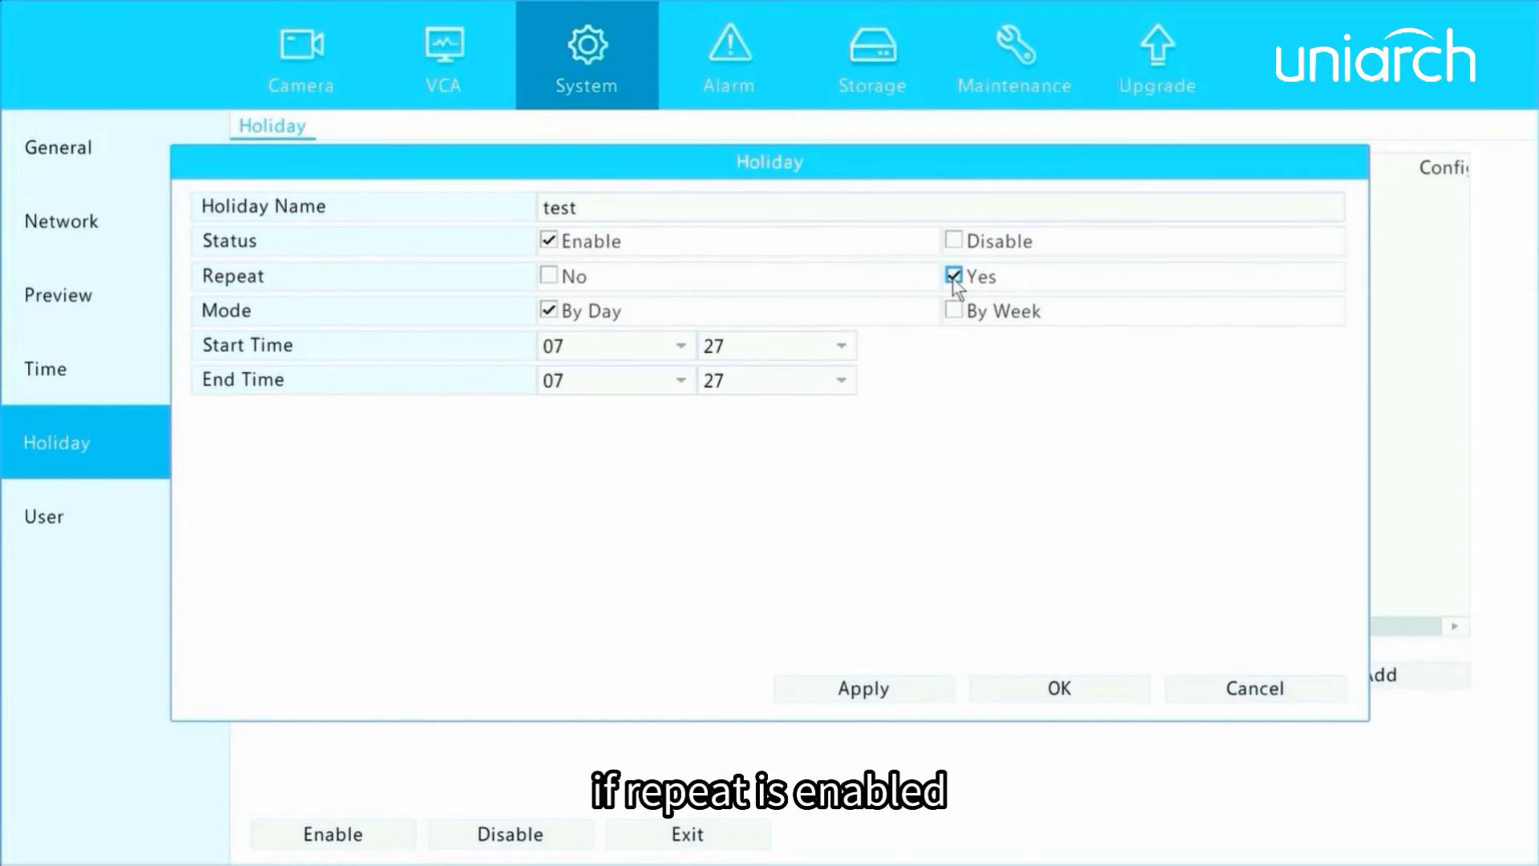
click(551, 278)
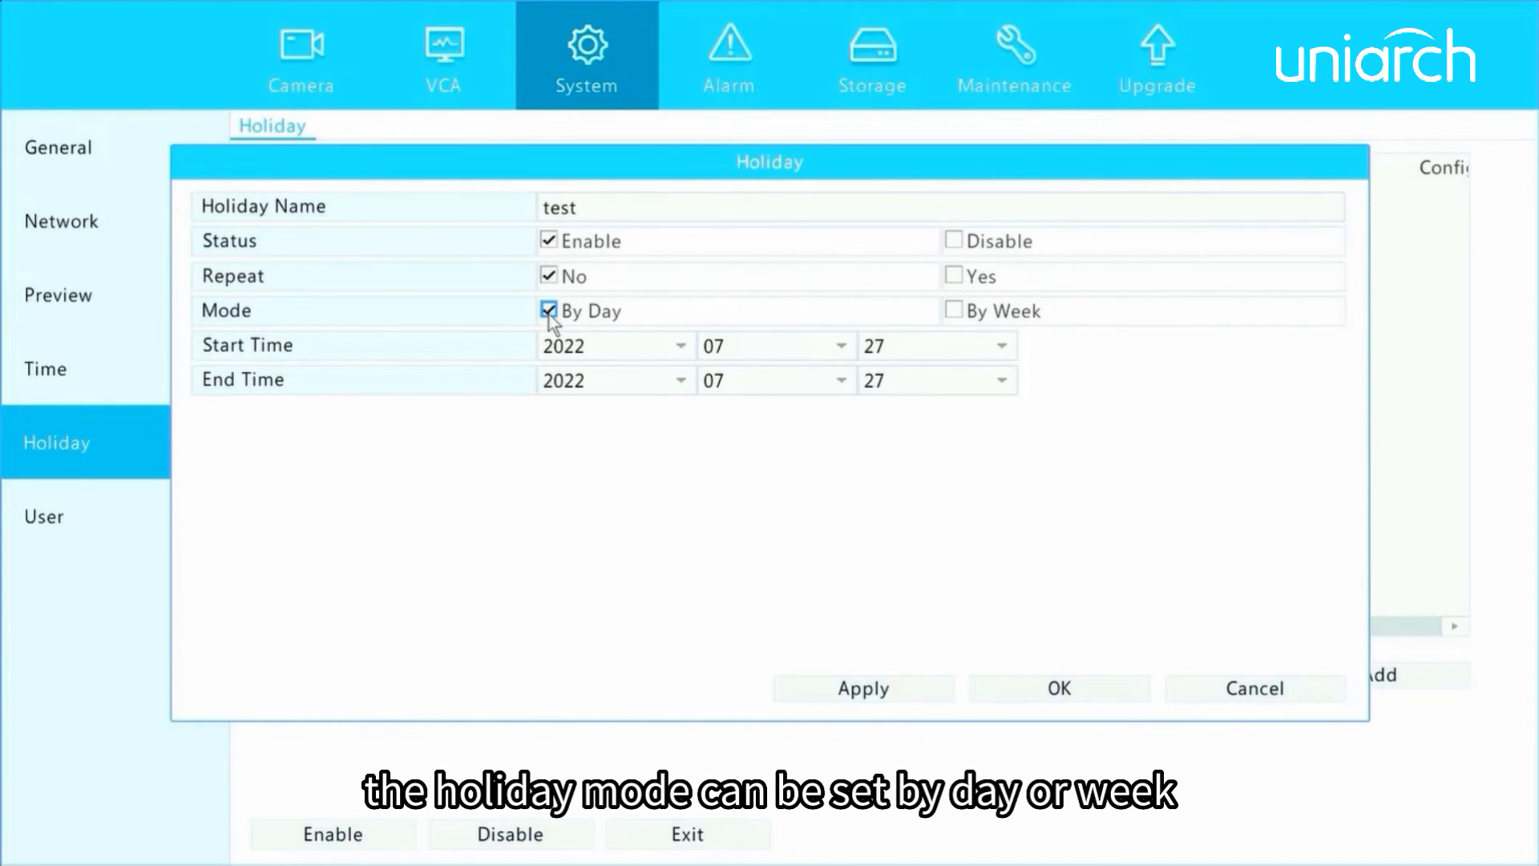
click(953, 310)
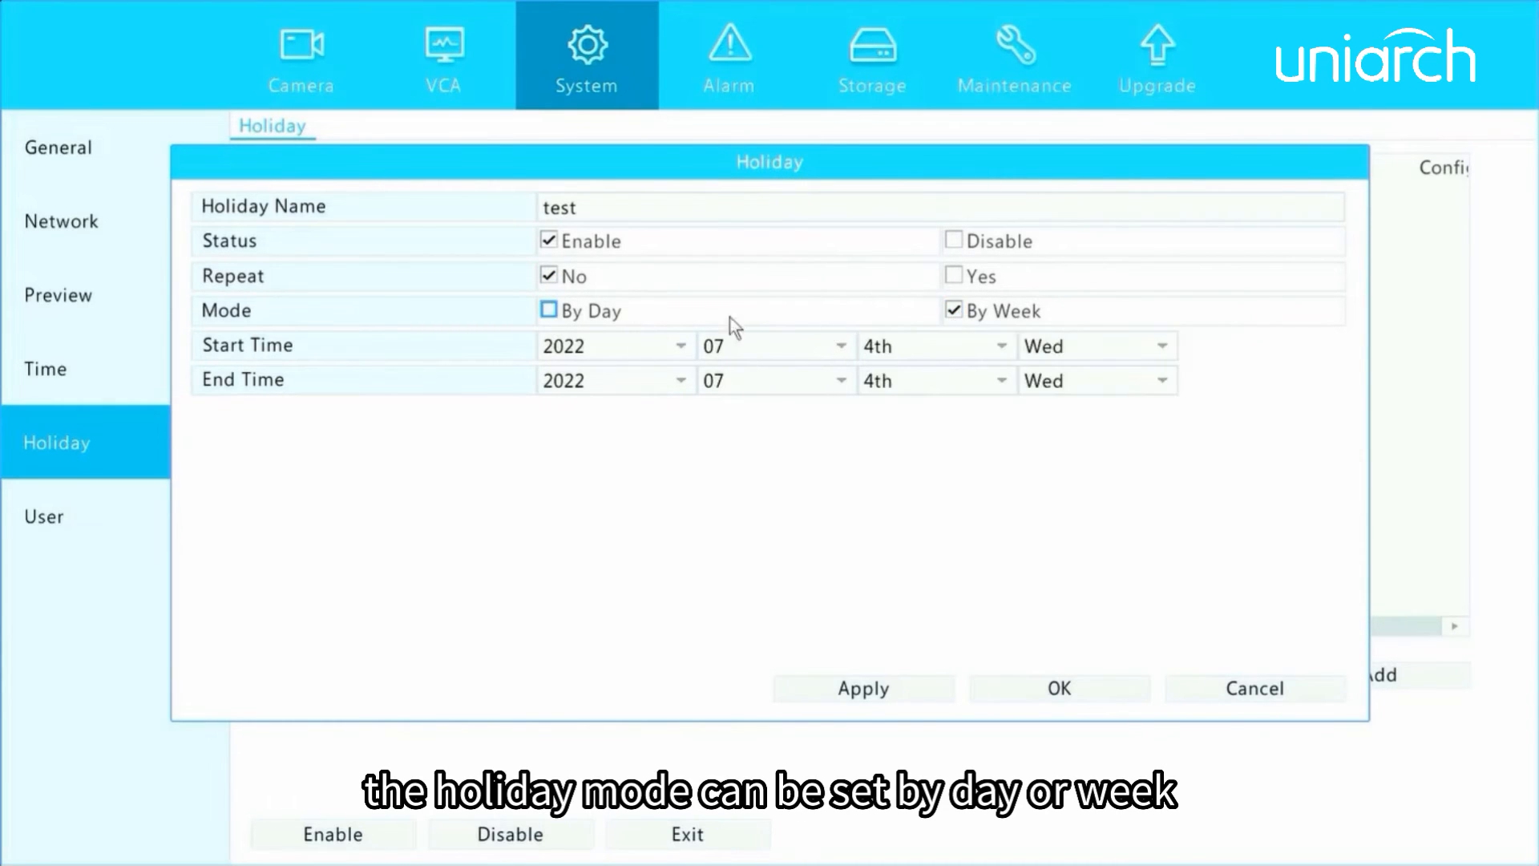
click(550, 311)
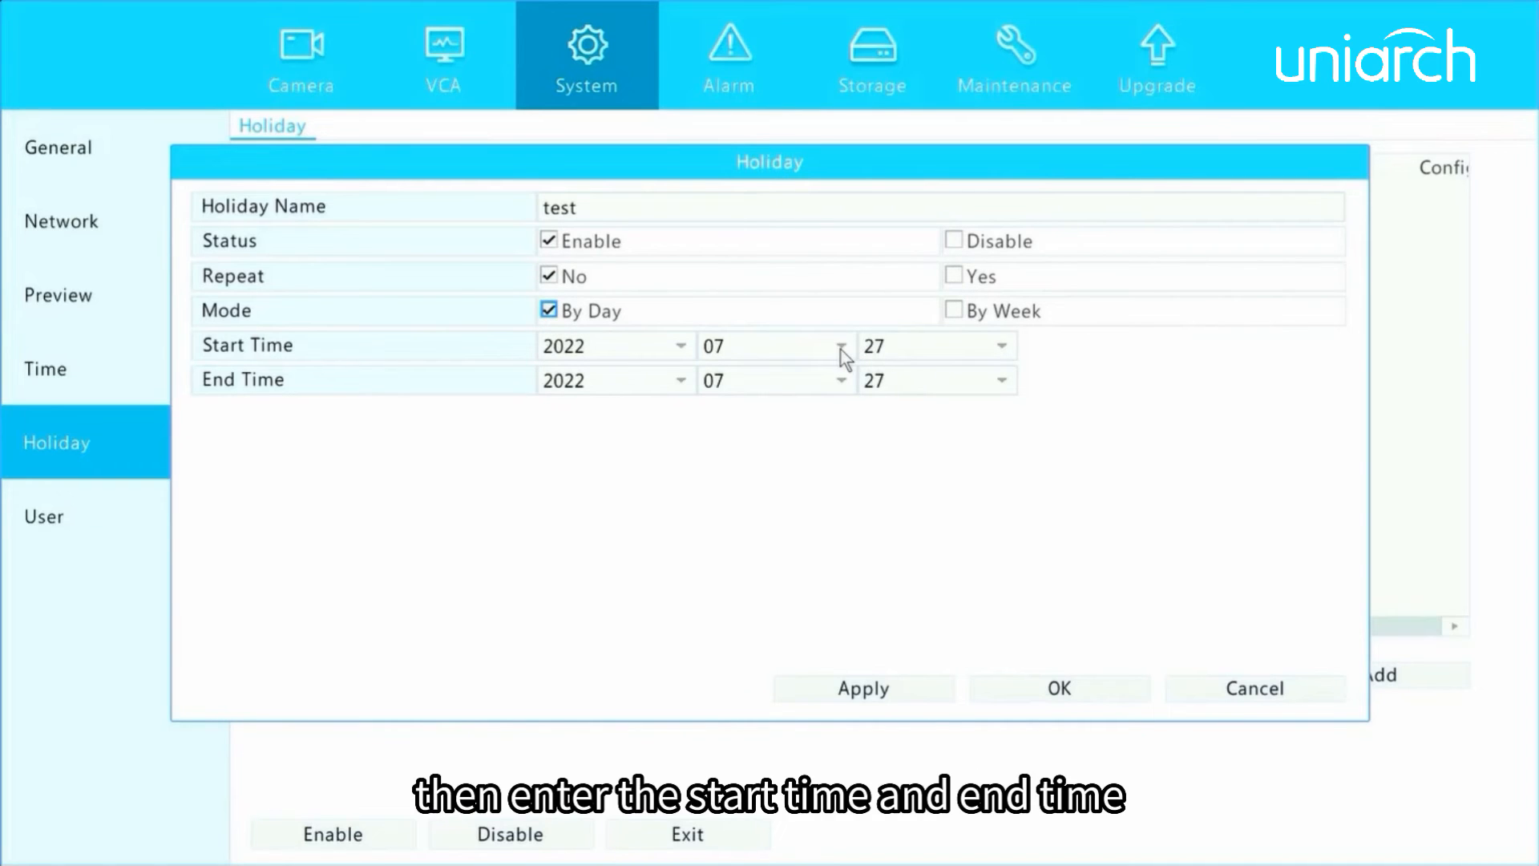
Set the holiday's end month to 11, apply the settings and save the holiday.
click(839, 381)
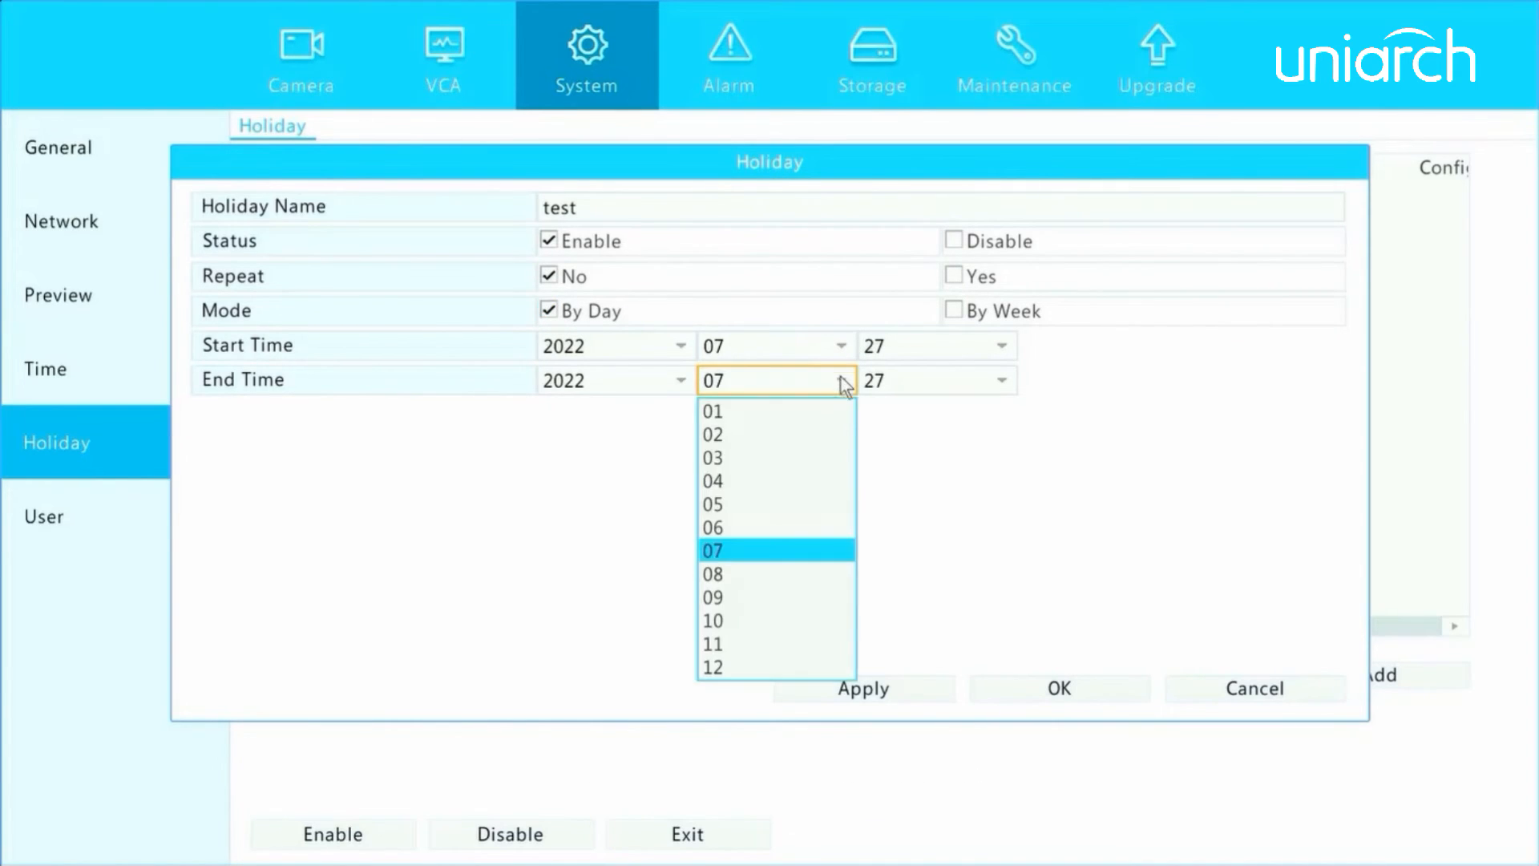
click(725, 642)
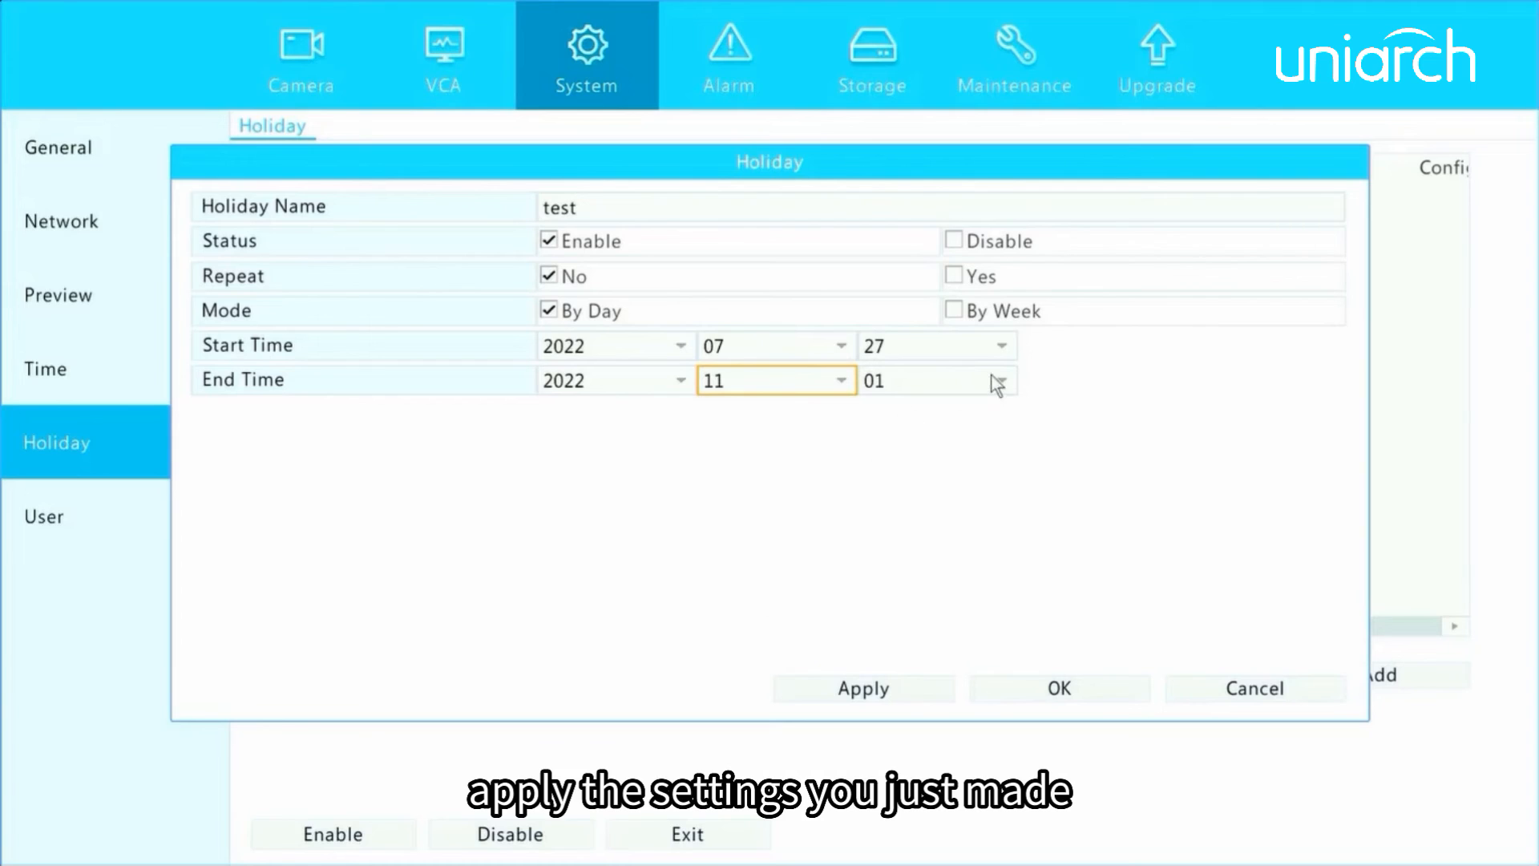
click(834, 685)
click(1061, 691)
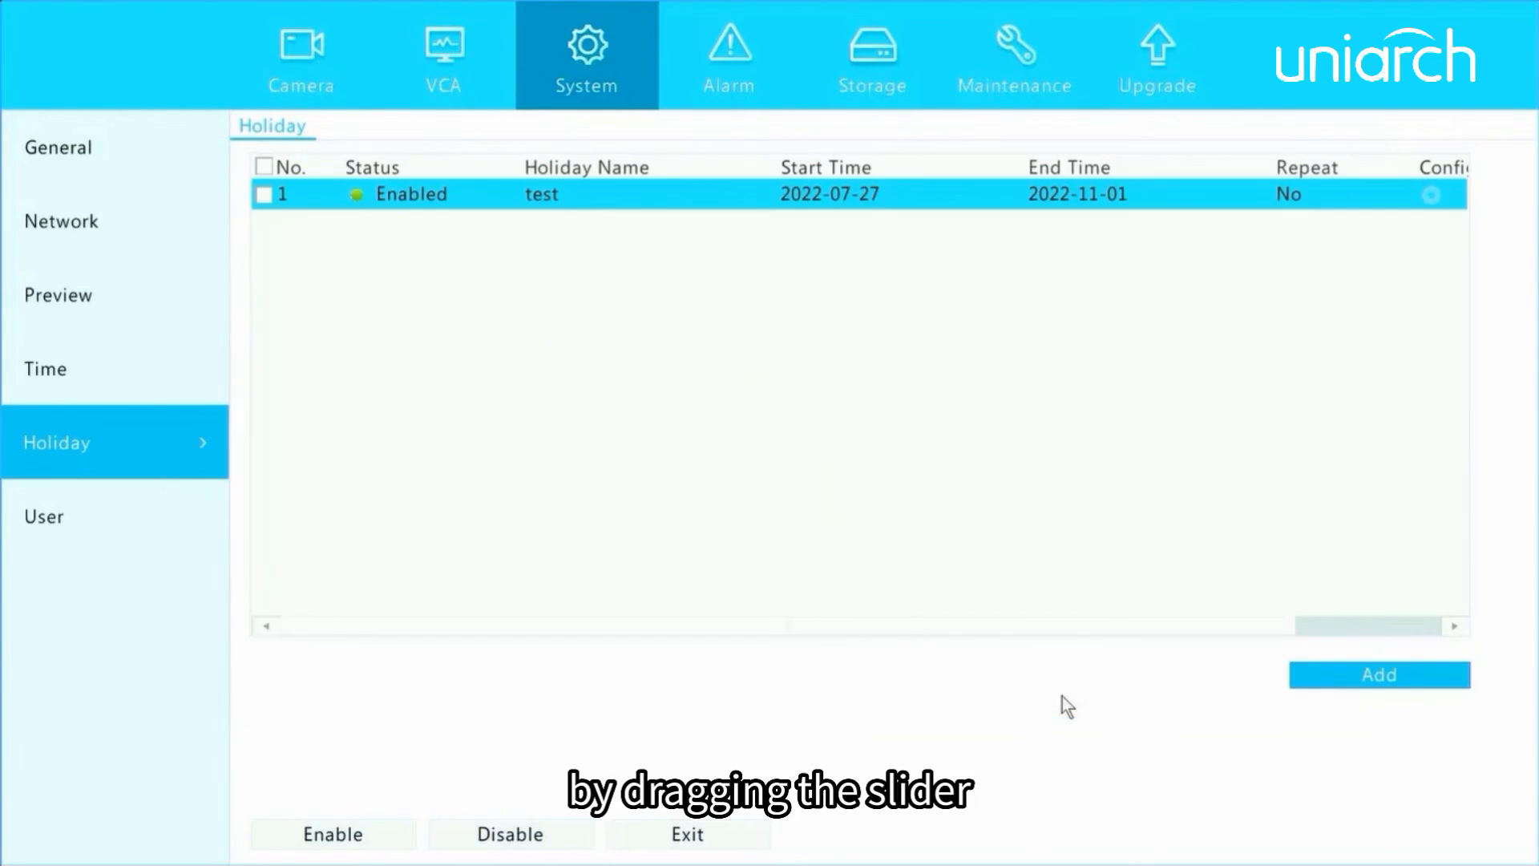
Start deleting the test holiday from the list, but decline the deletion.
drag(858, 625, 1058, 625)
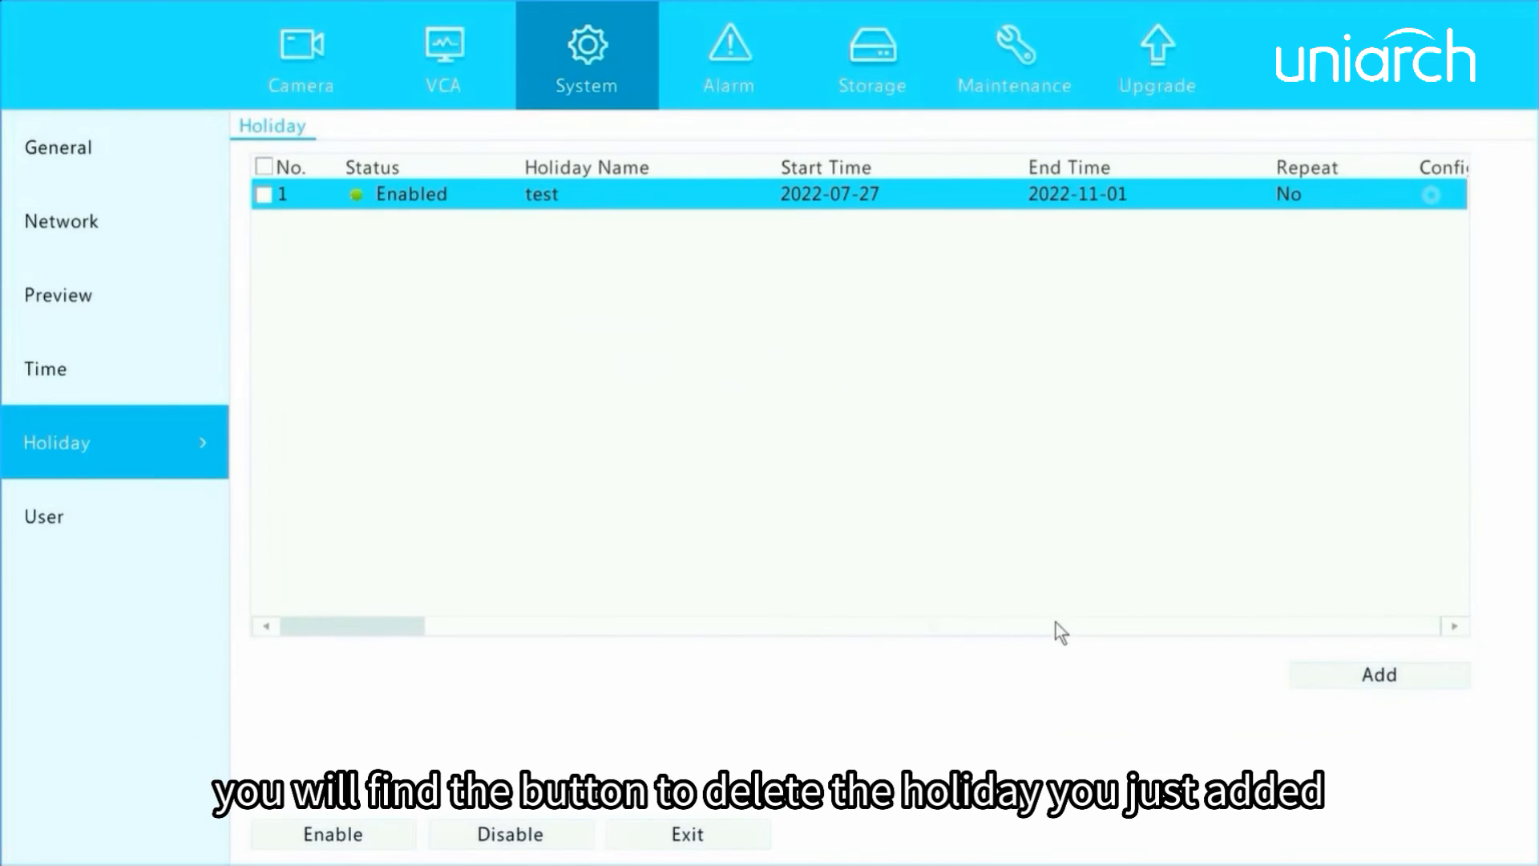
click(1385, 195)
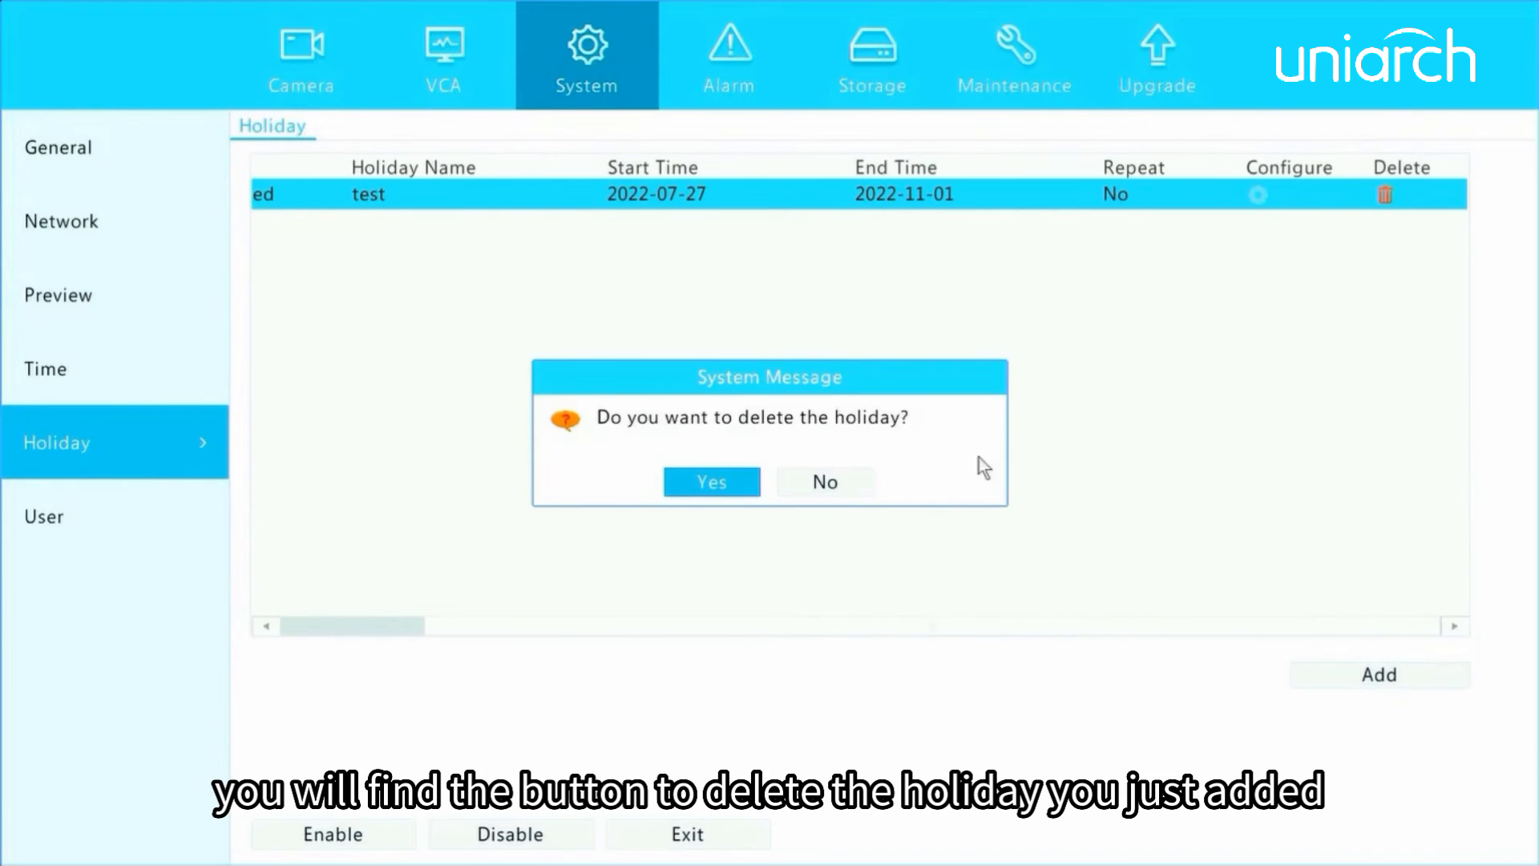
click(838, 484)
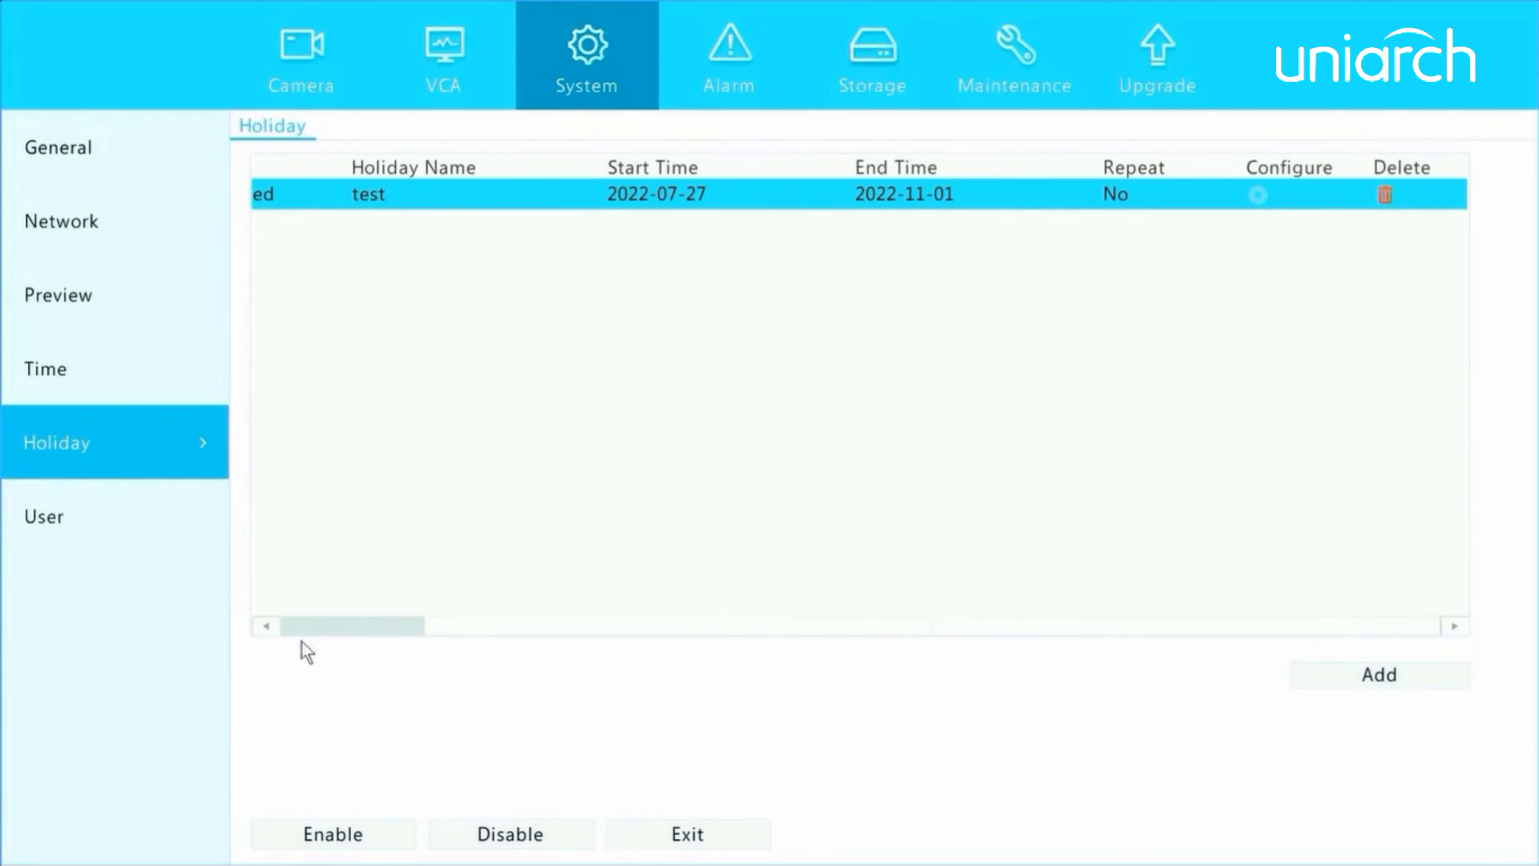
click(465, 622)
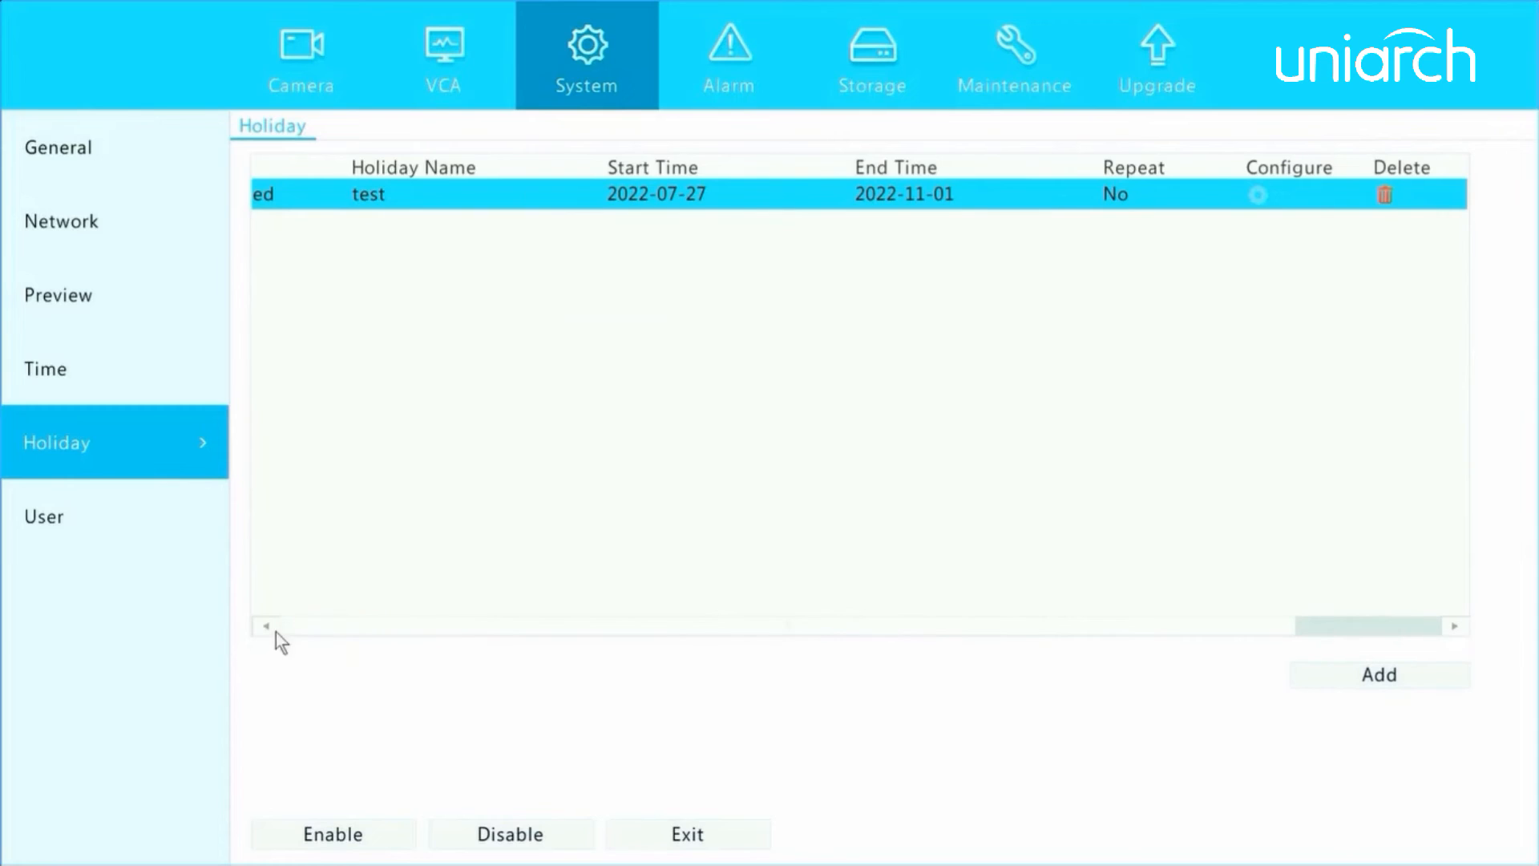
Start adding a new user account in the user settings with the username 1.
click(80, 531)
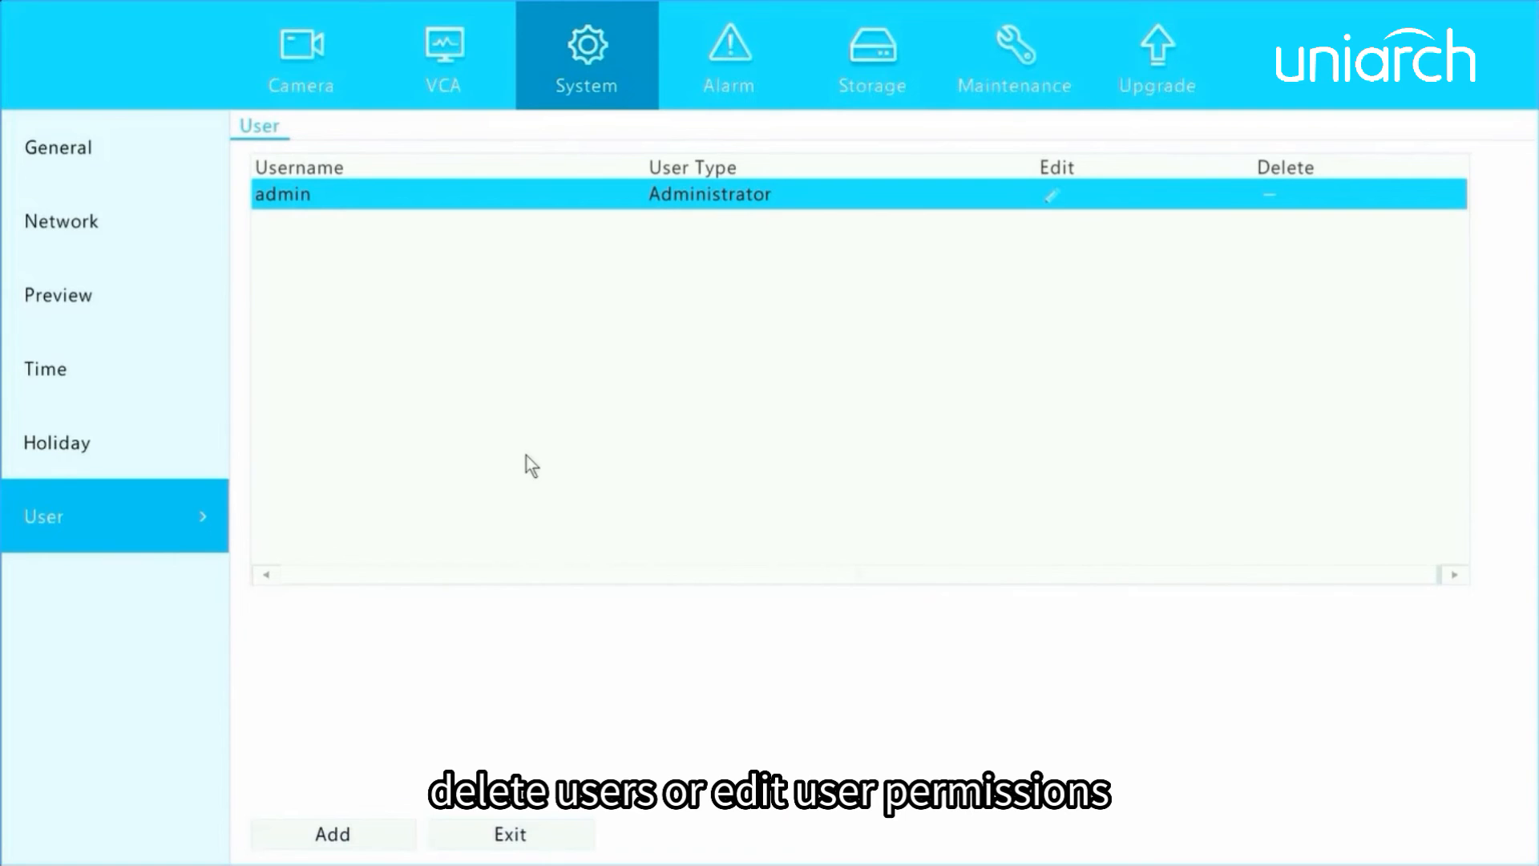
click(356, 832)
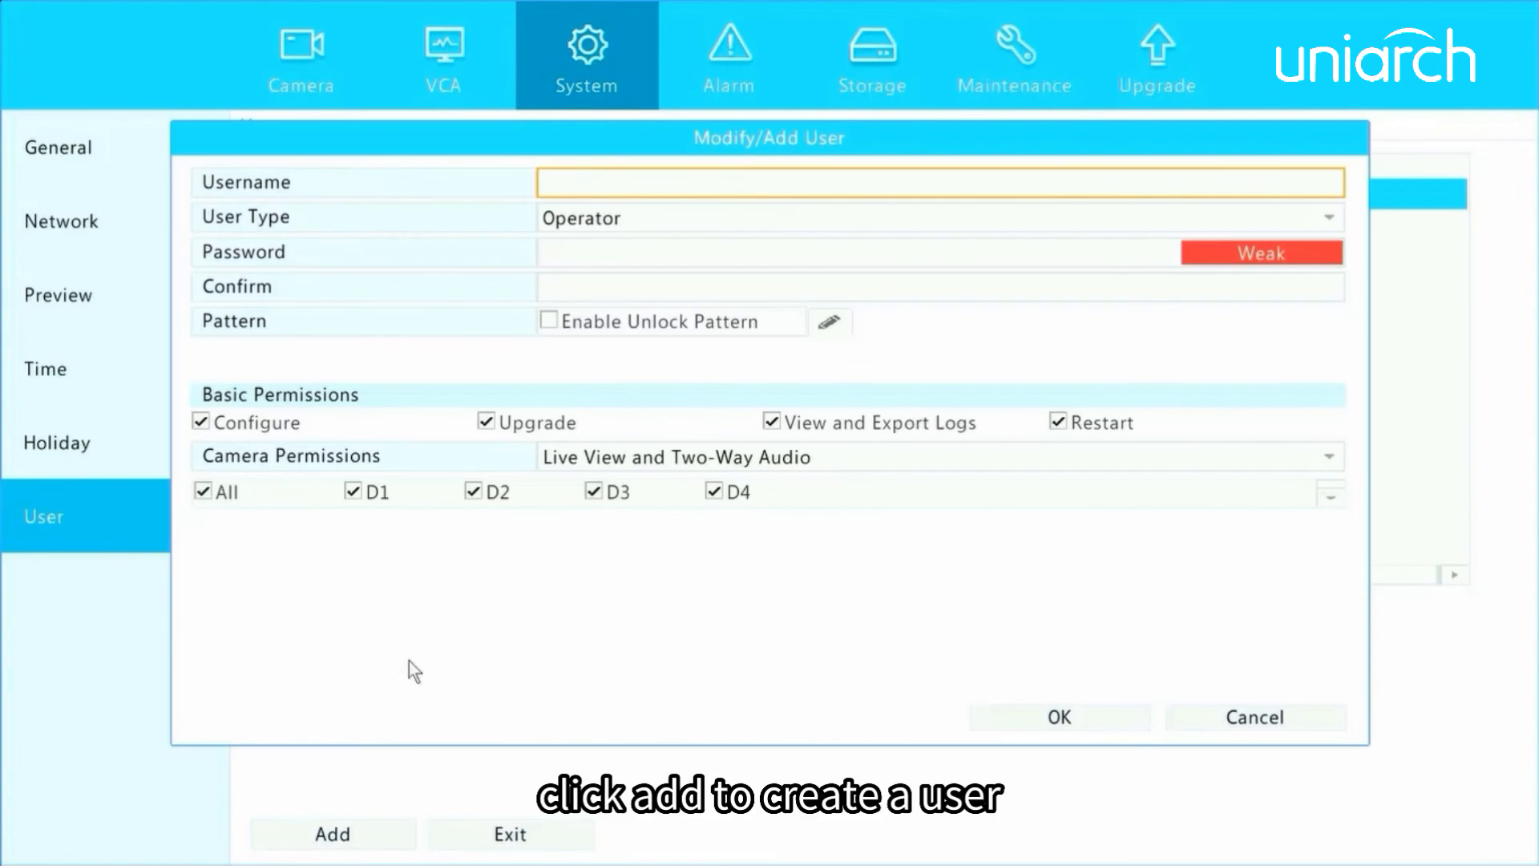
click(581, 182)
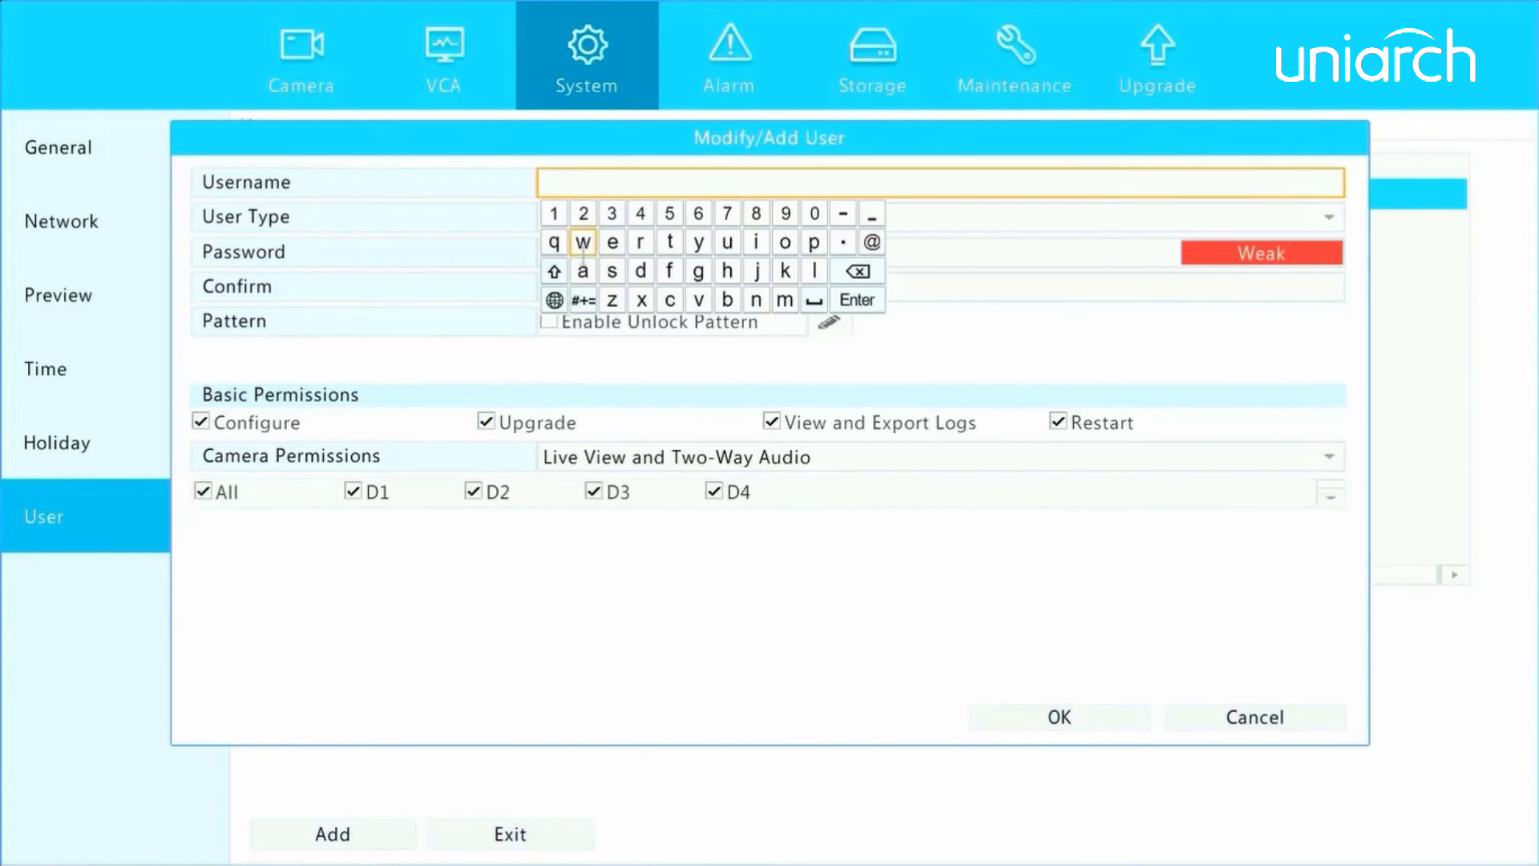
click(554, 213)
click(856, 301)
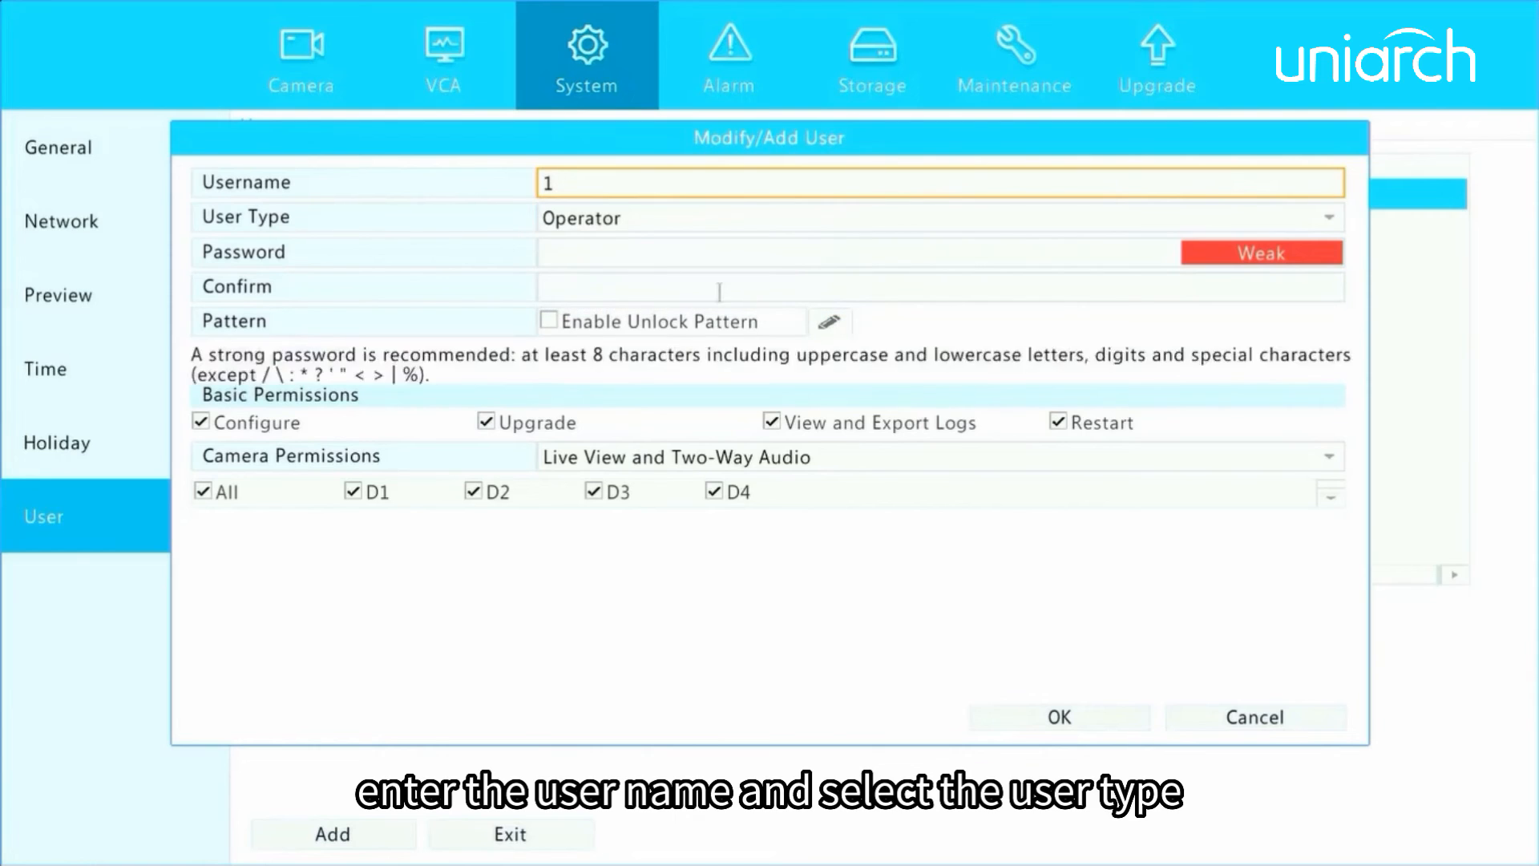
Set the user type to Guest, grant the Upgrade permission and remove live view and two-way audio access to camera D2.
click(629, 211)
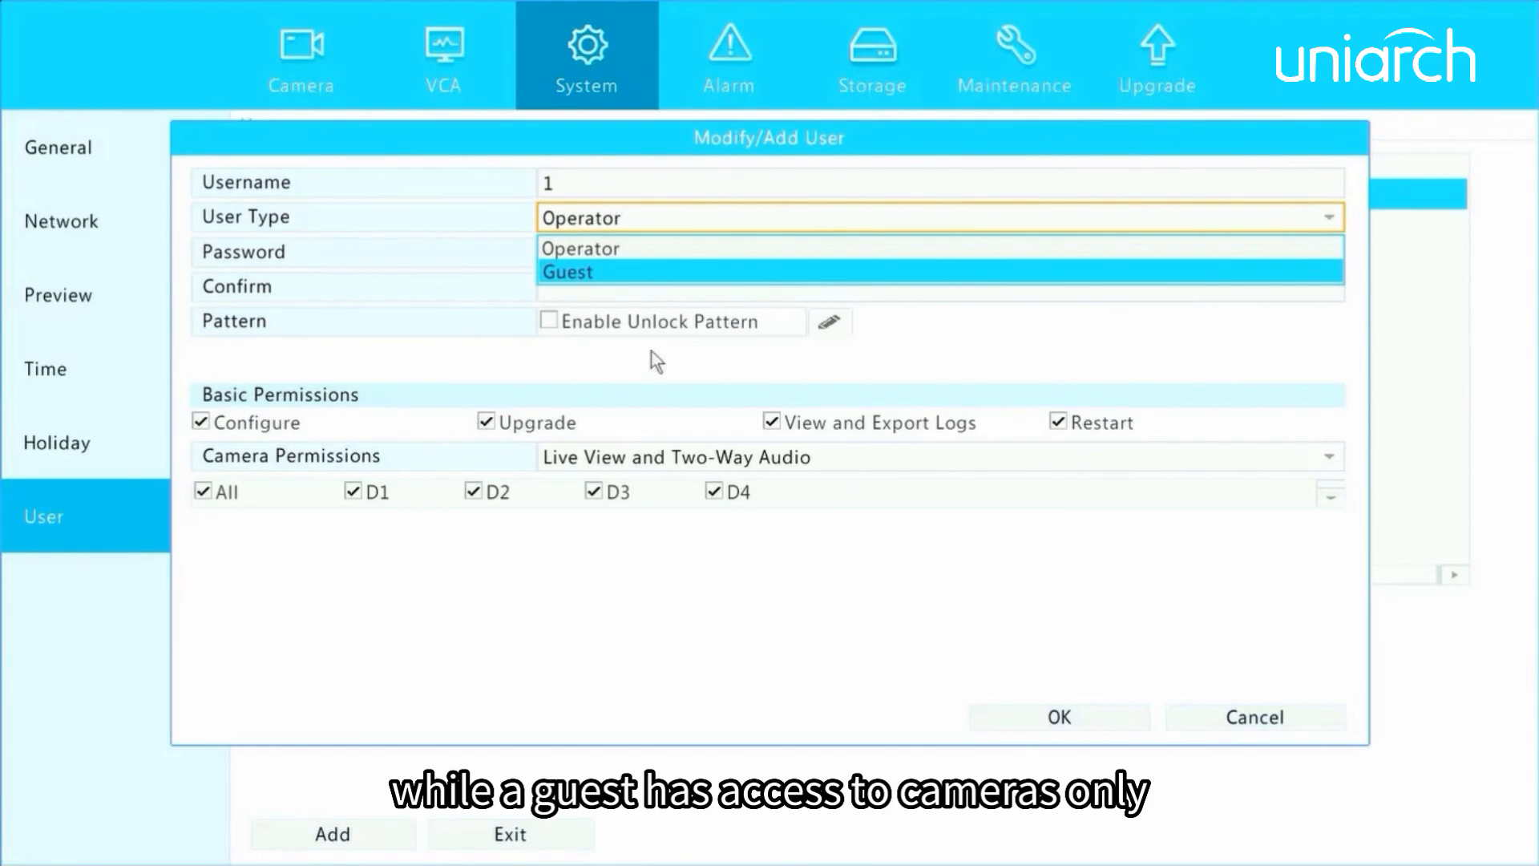
click(662, 271)
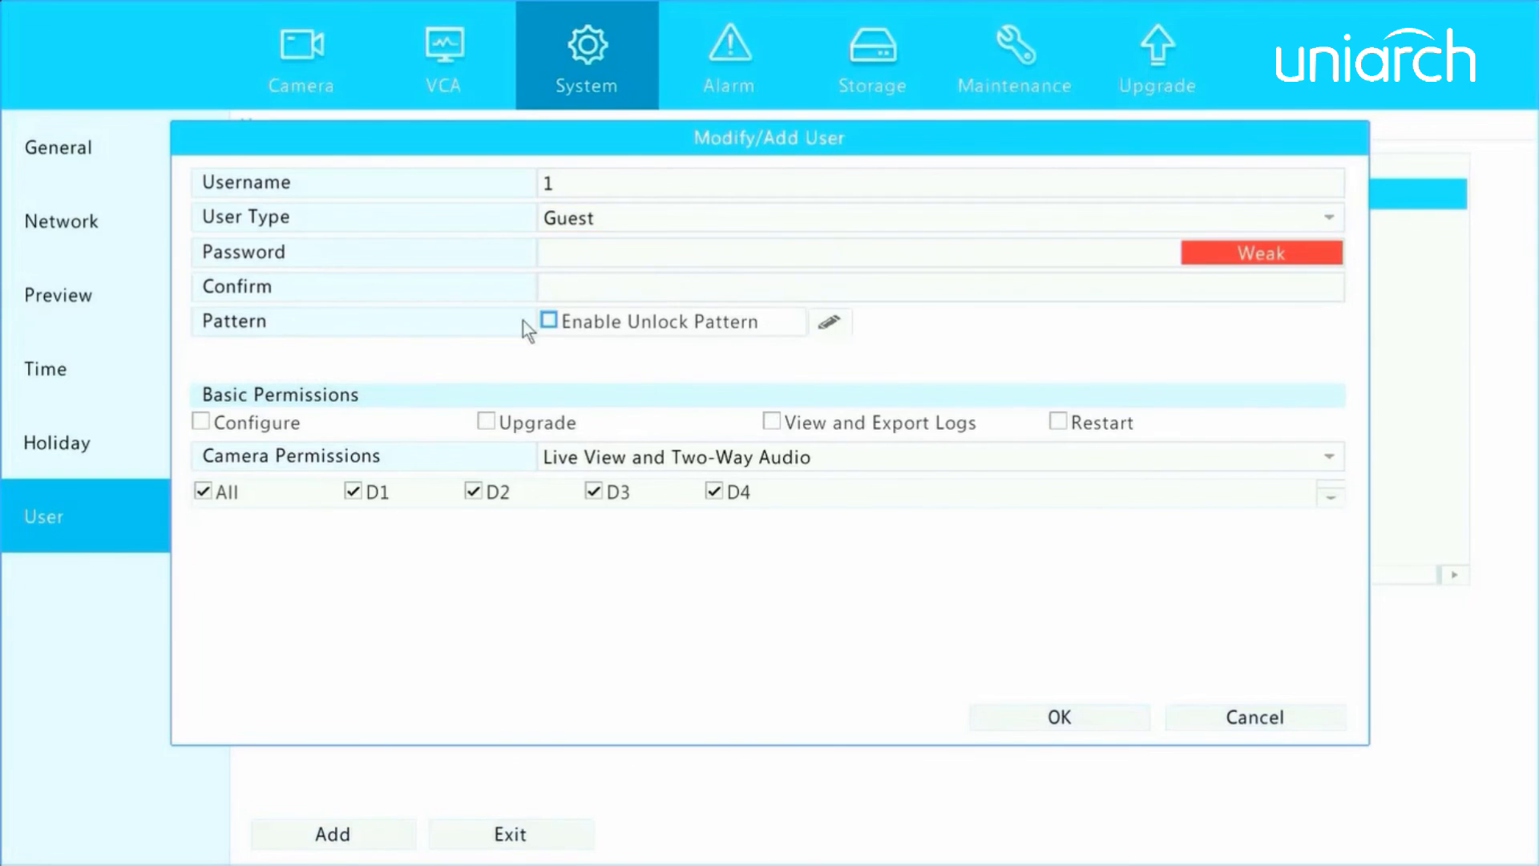
click(488, 422)
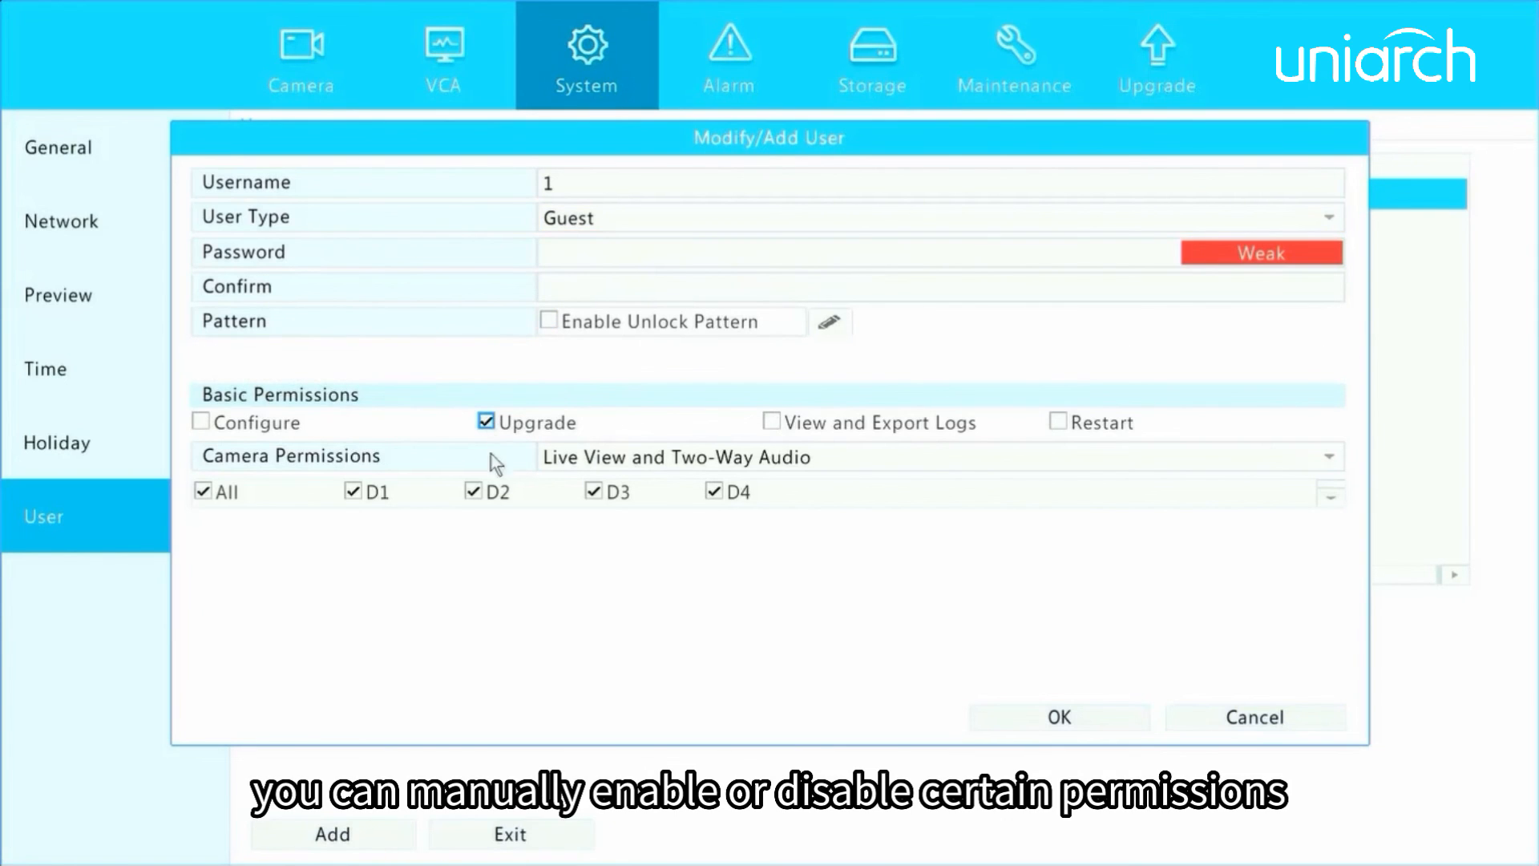
click(474, 493)
Enter and confirm the new guest user's account password.
click(567, 253)
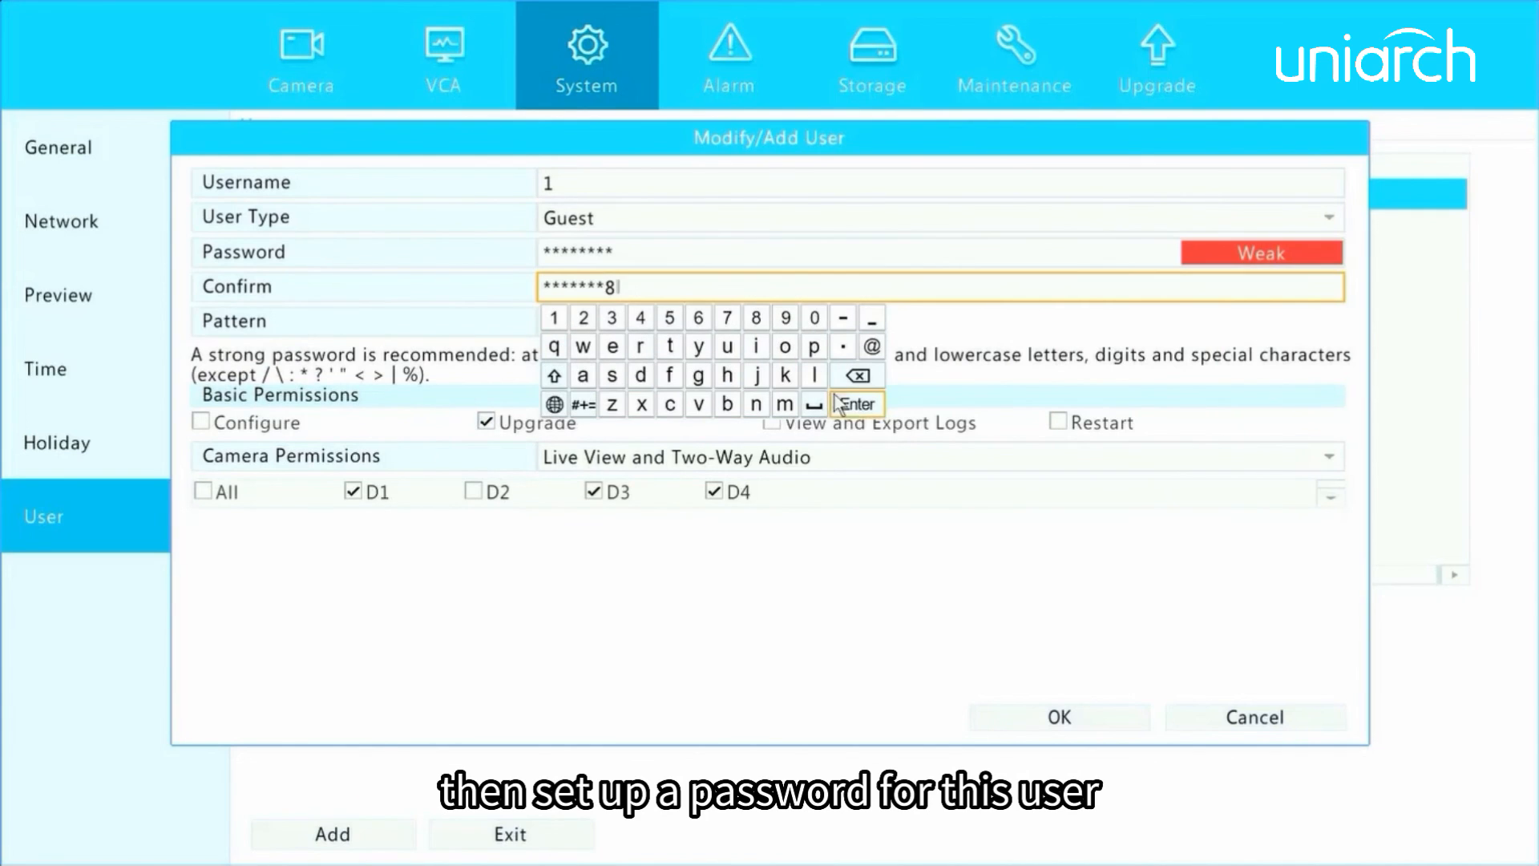
click(856, 402)
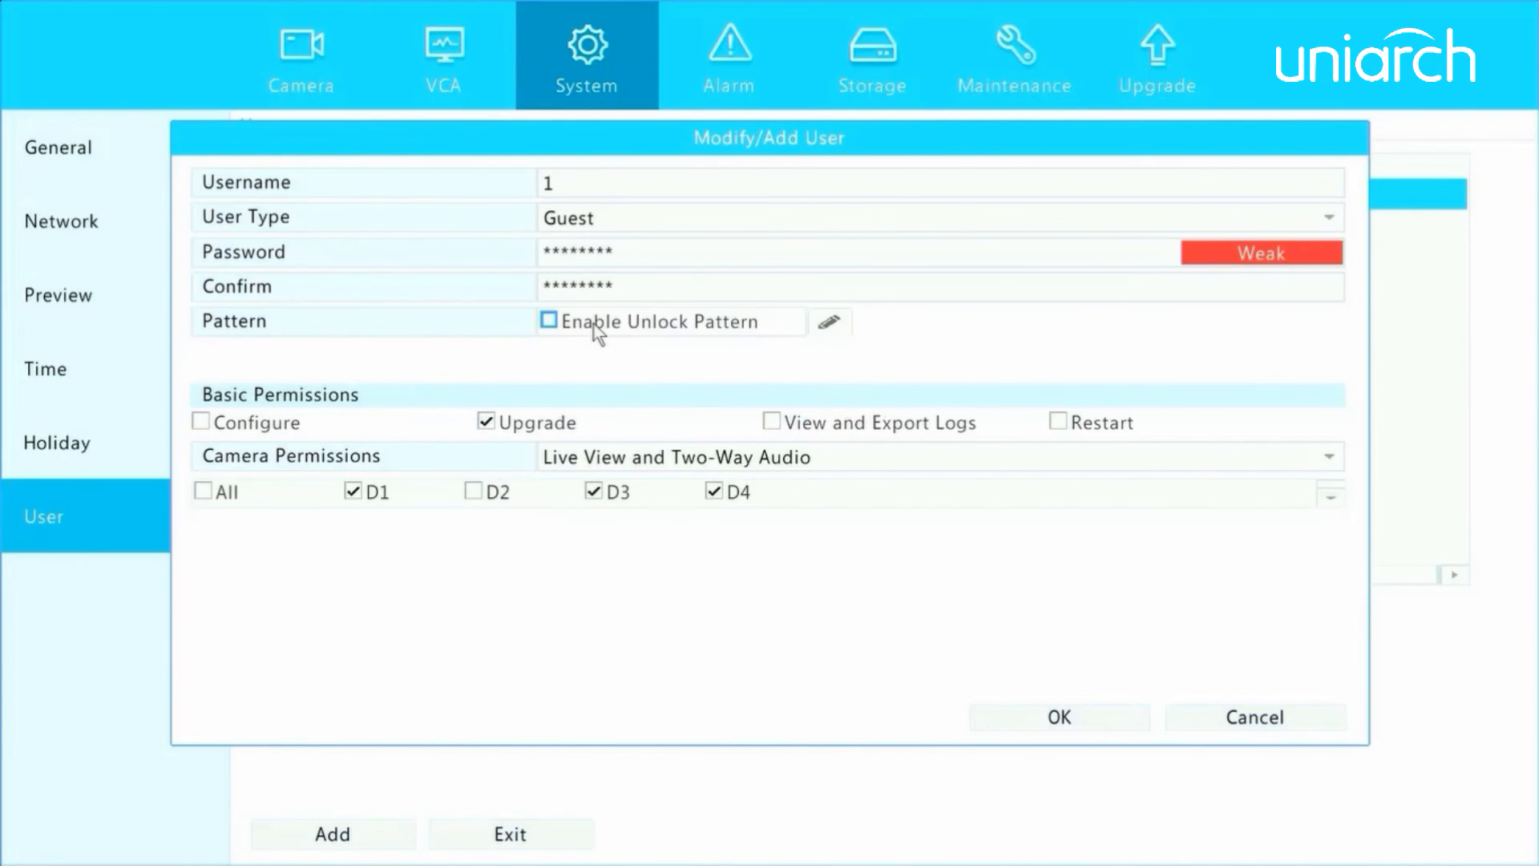
Enable the unlock pattern for the new guest user, draw and confirm the pattern, and save the account.
click(548, 322)
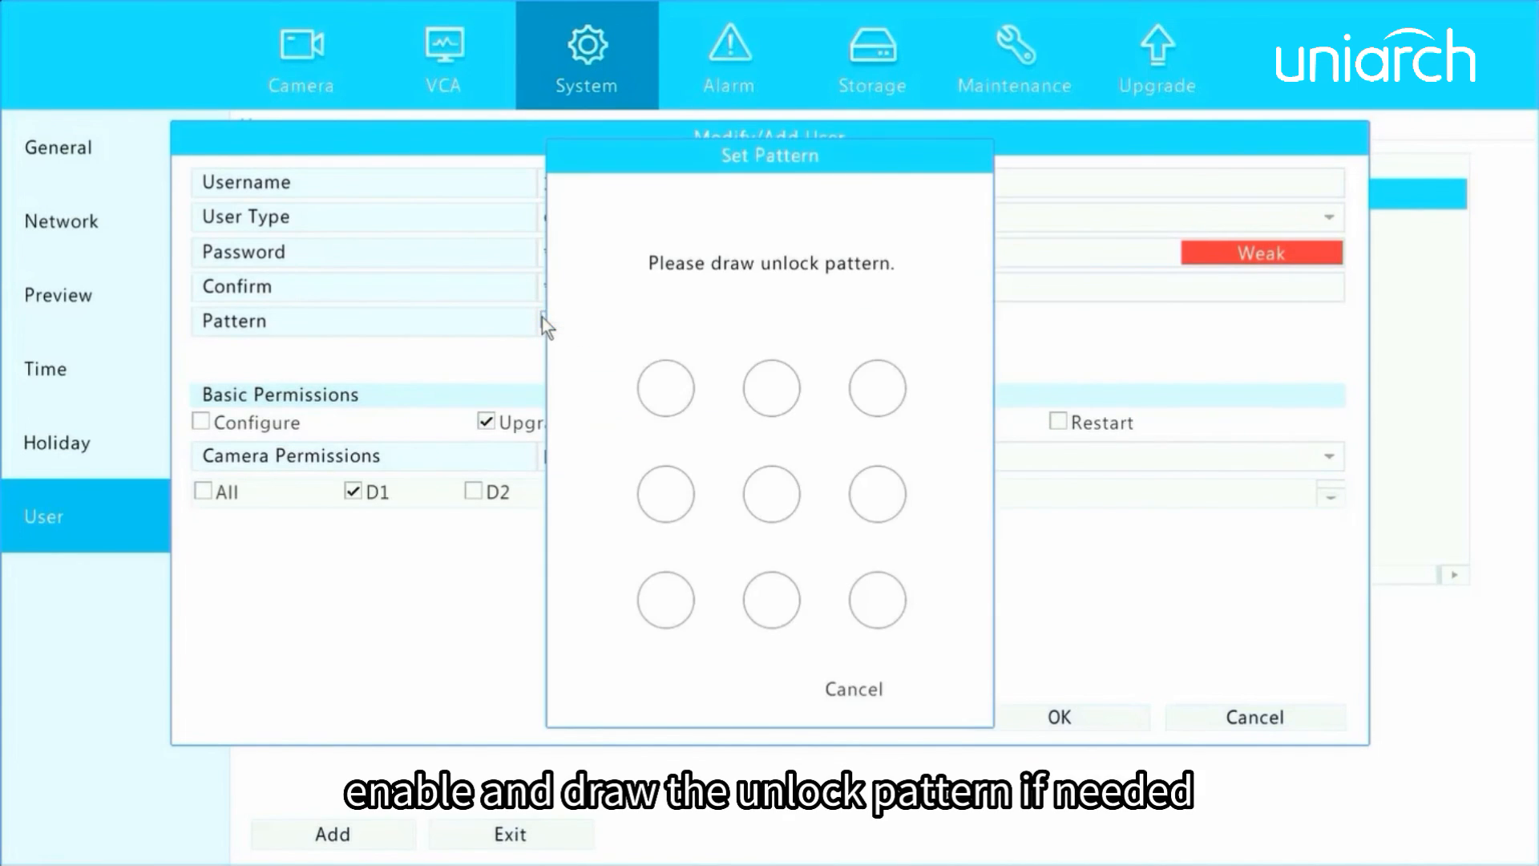
mouse_move(677, 385)
mouse_down()
mouse_move(673, 632)
mouse_move(875, 617)
mouse_up()
mouse_move(663, 404)
mouse_down()
mouse_move(670, 598)
mouse_move(879, 602)
mouse_up()
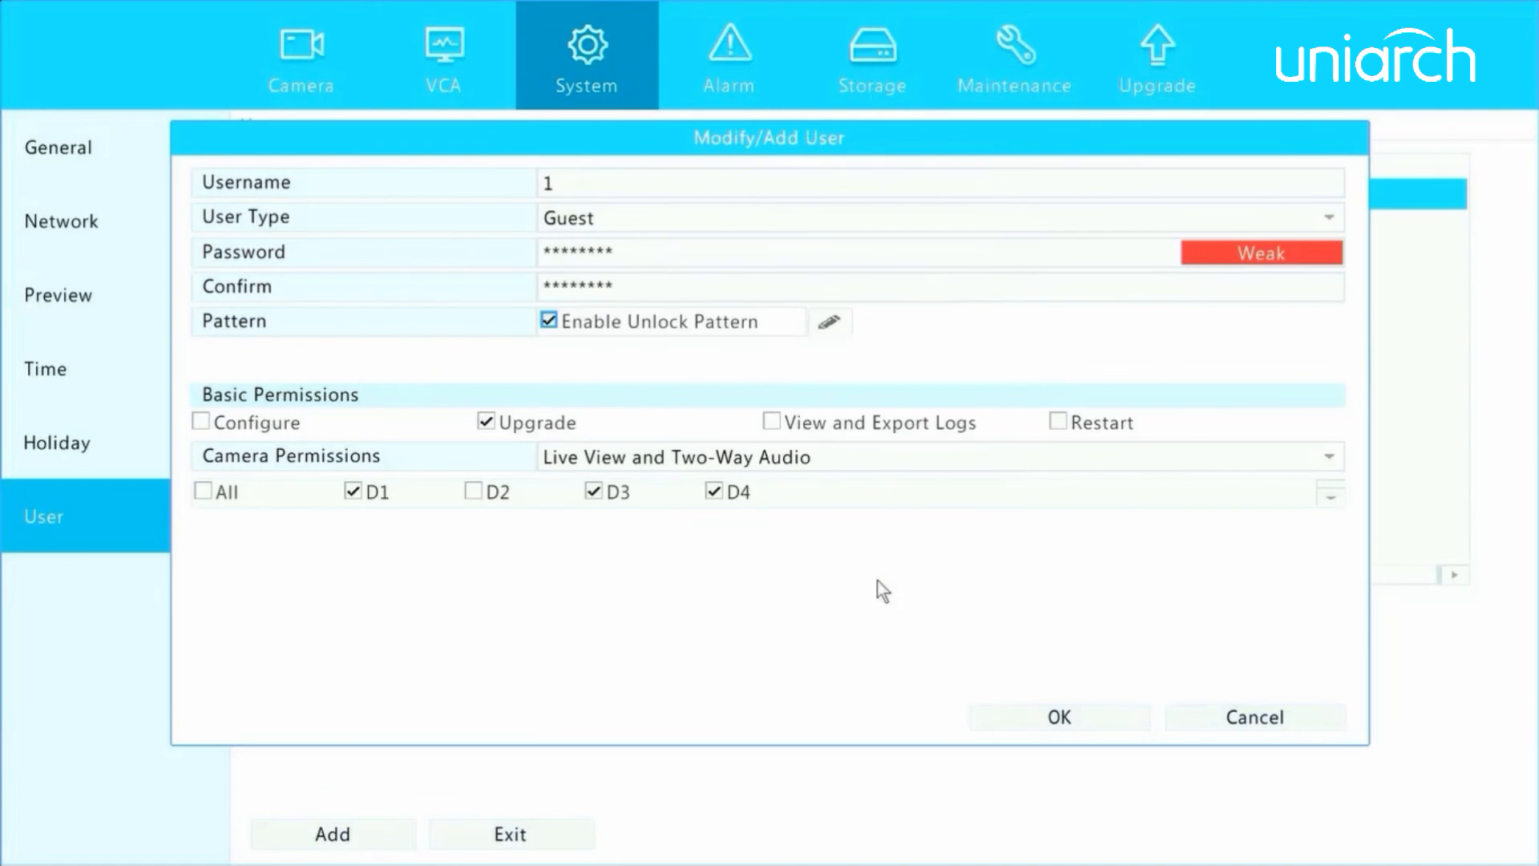
click(1043, 723)
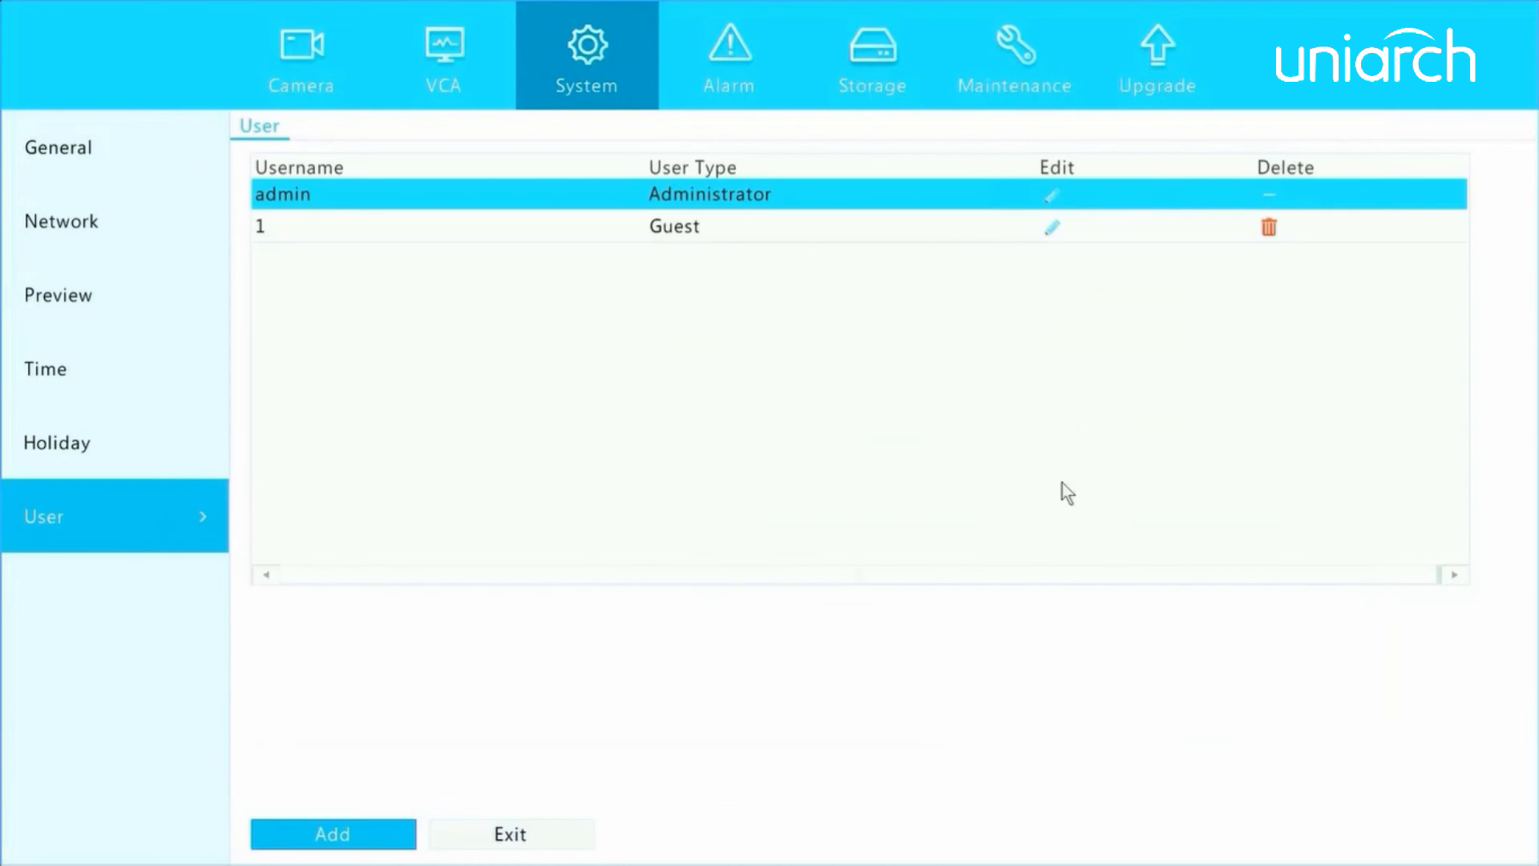
Open guest user 1's settings for editing, close them without changes, and delete the user from the list.
click(1044, 232)
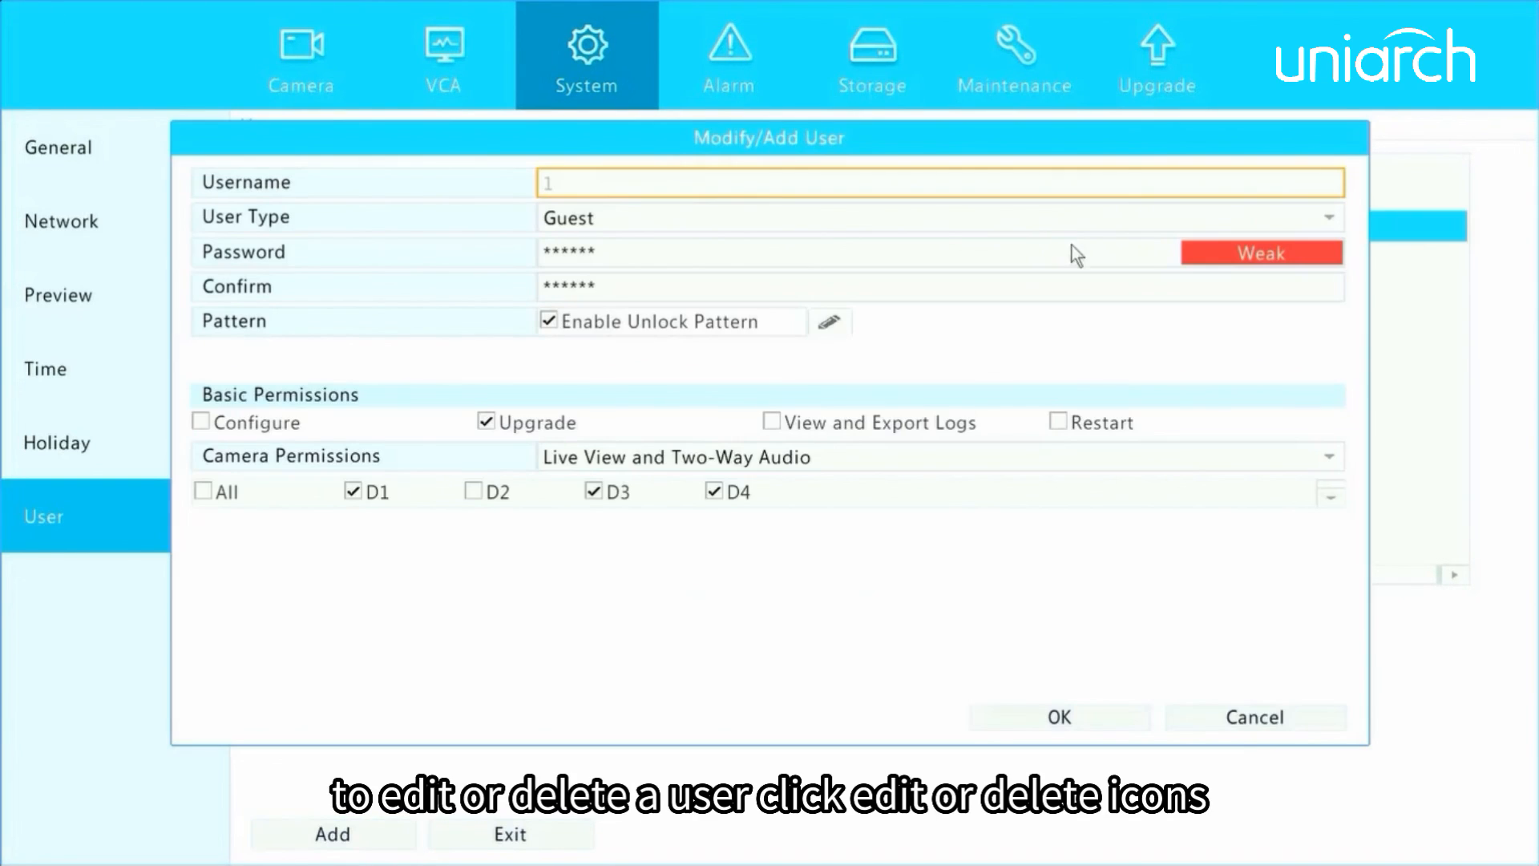
click(1238, 719)
click(1271, 224)
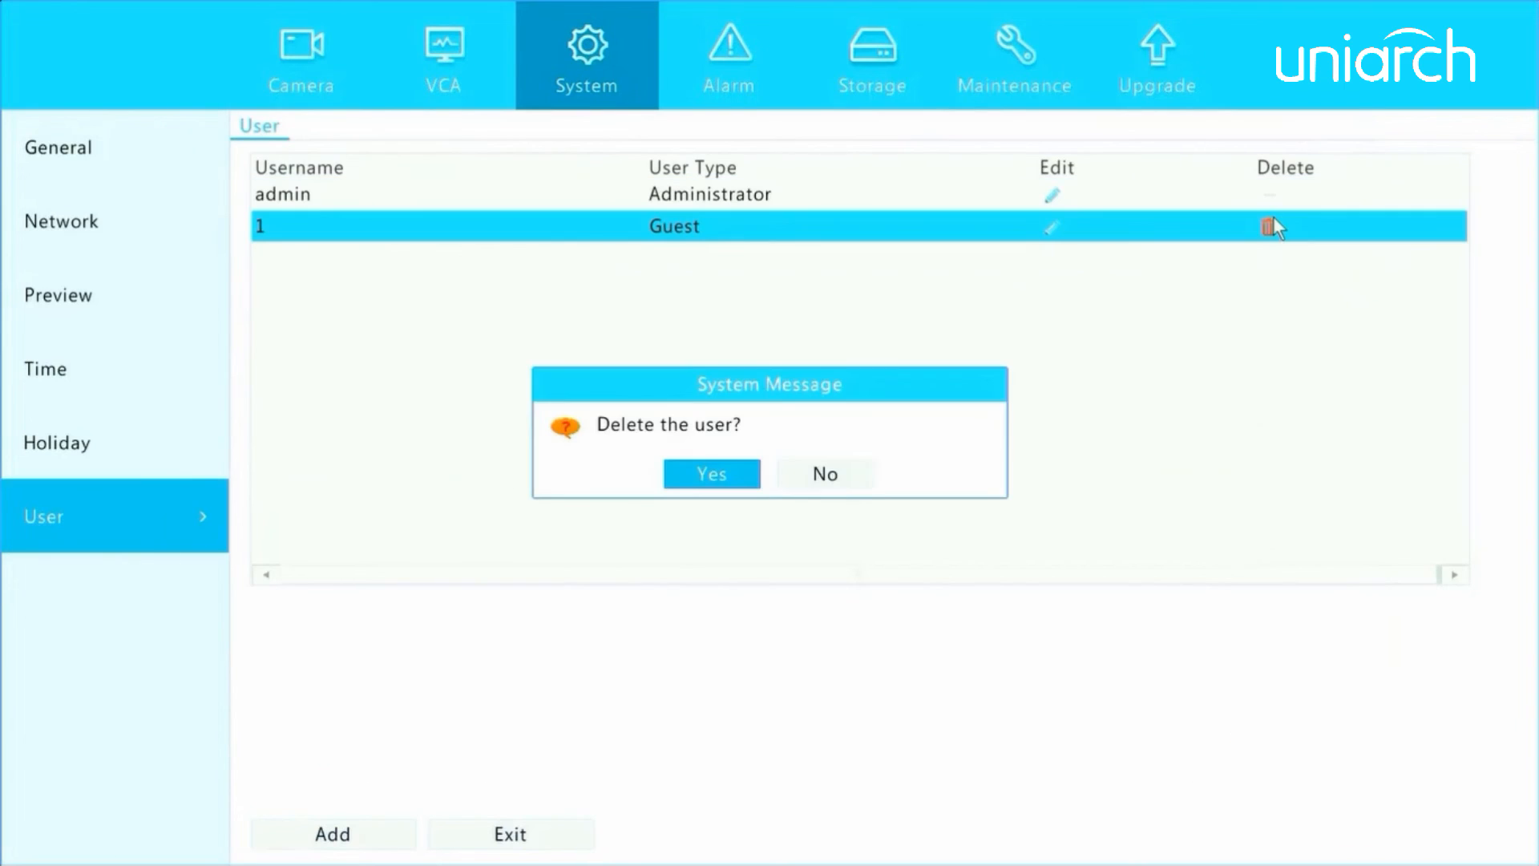
click(752, 478)
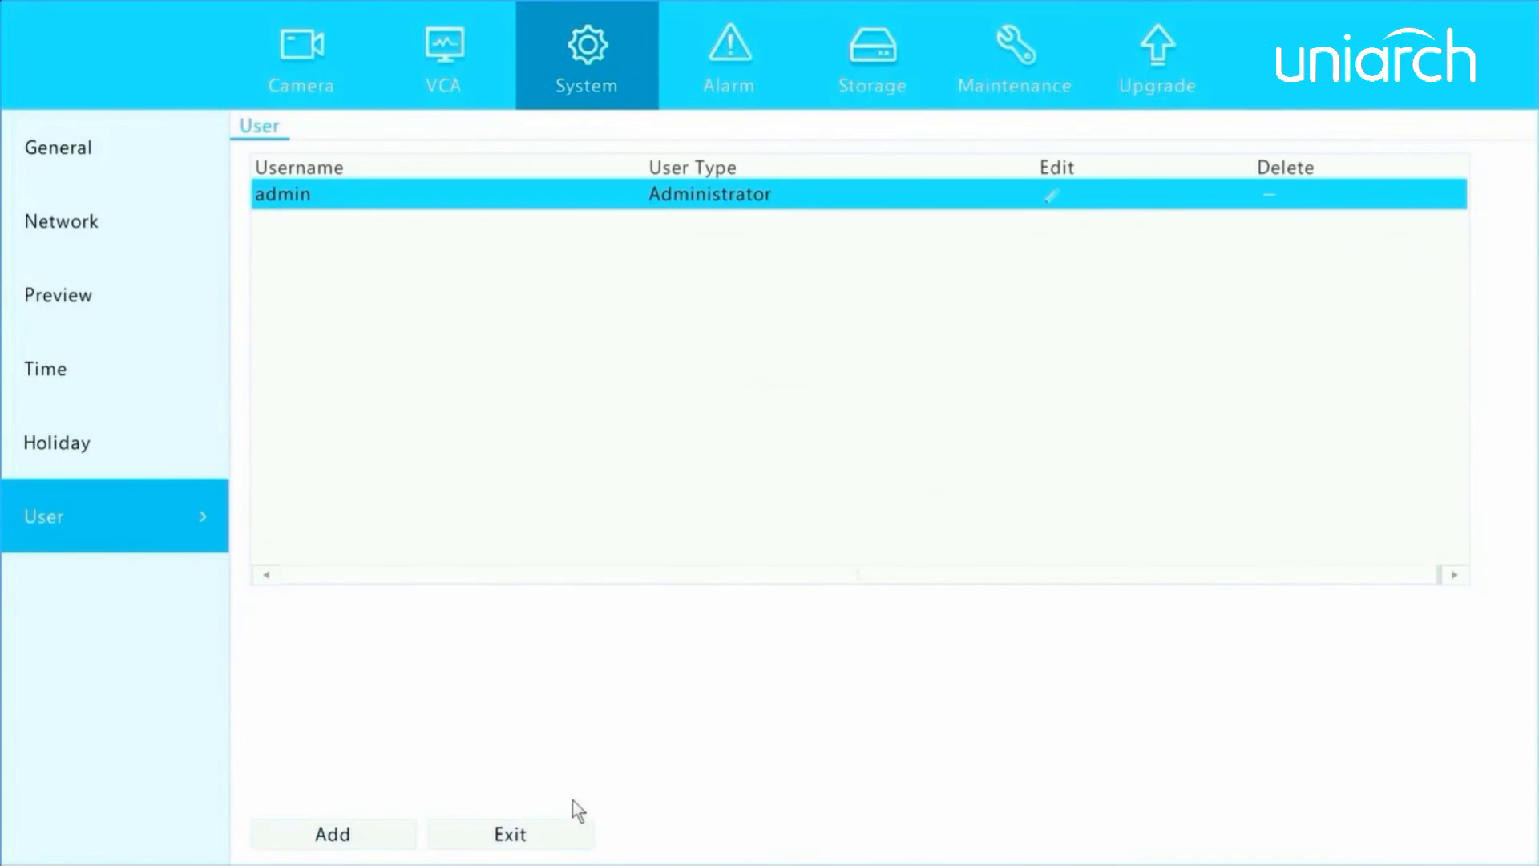